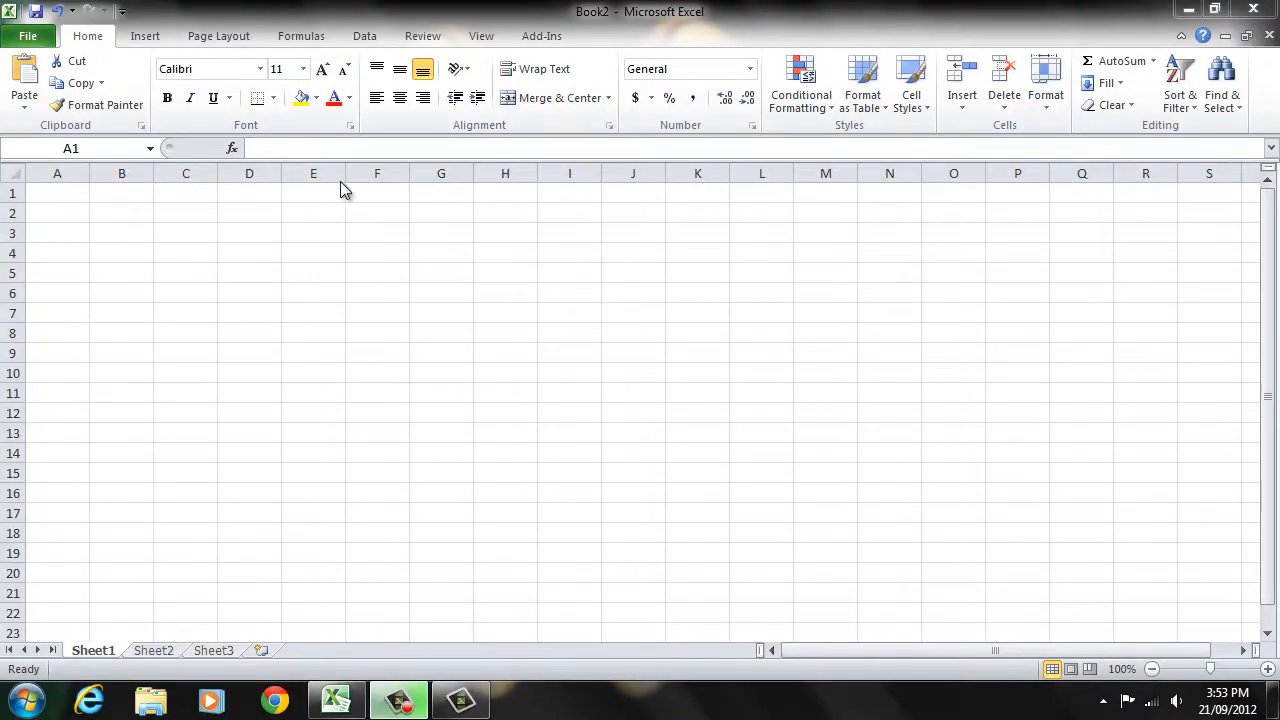
Enter the headings Day in A1 and Adjusted Close Price in B1, and fit column B's width to its heading
left_click(47, 194)
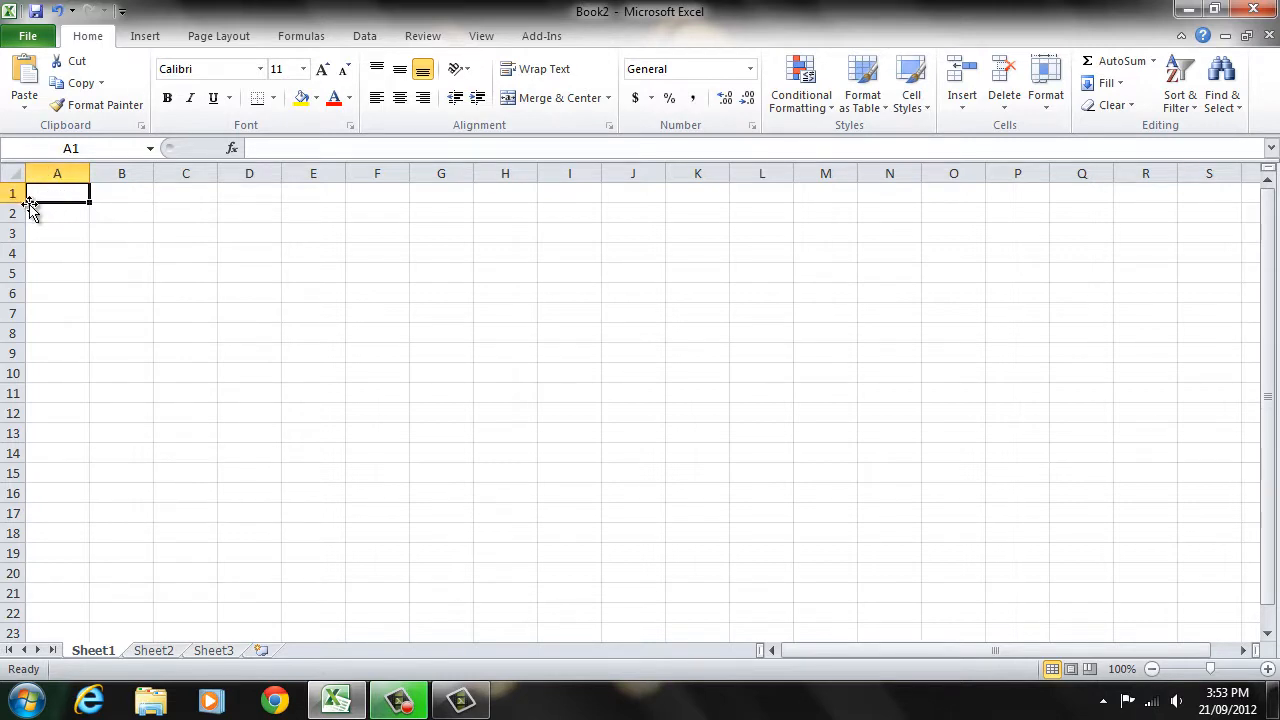
left_click(332, 251)
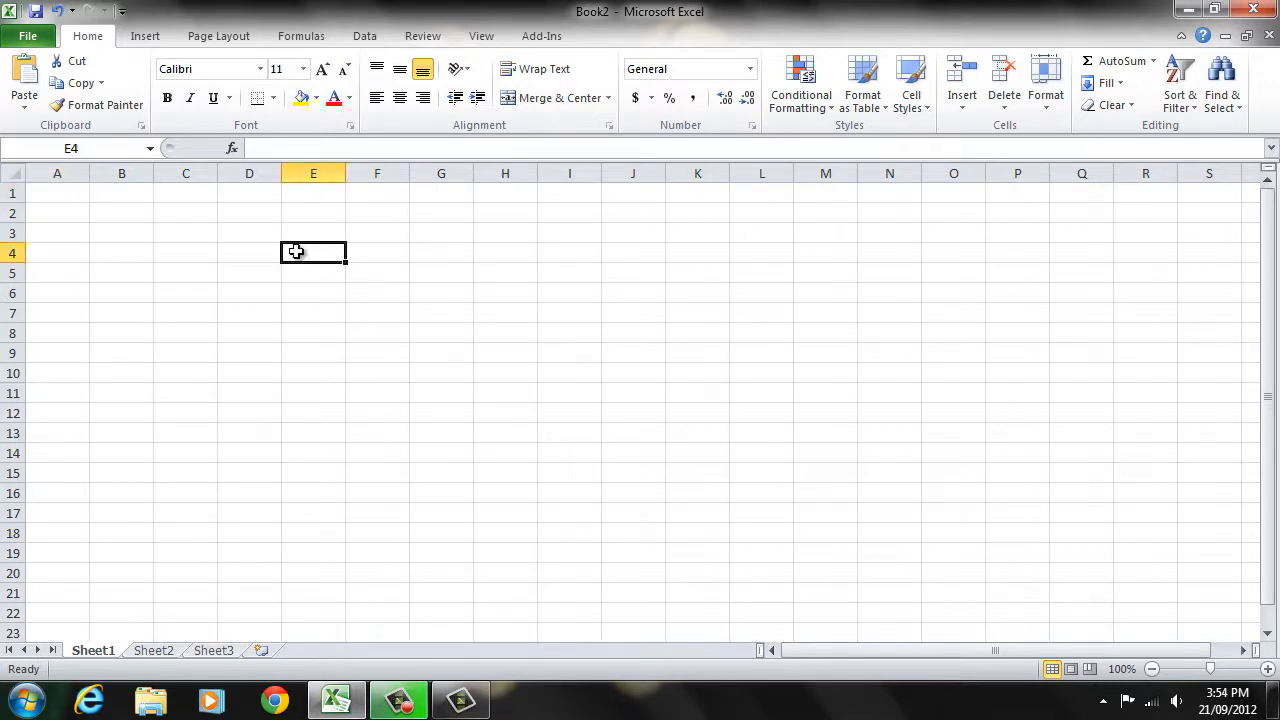
left_click(56, 193)
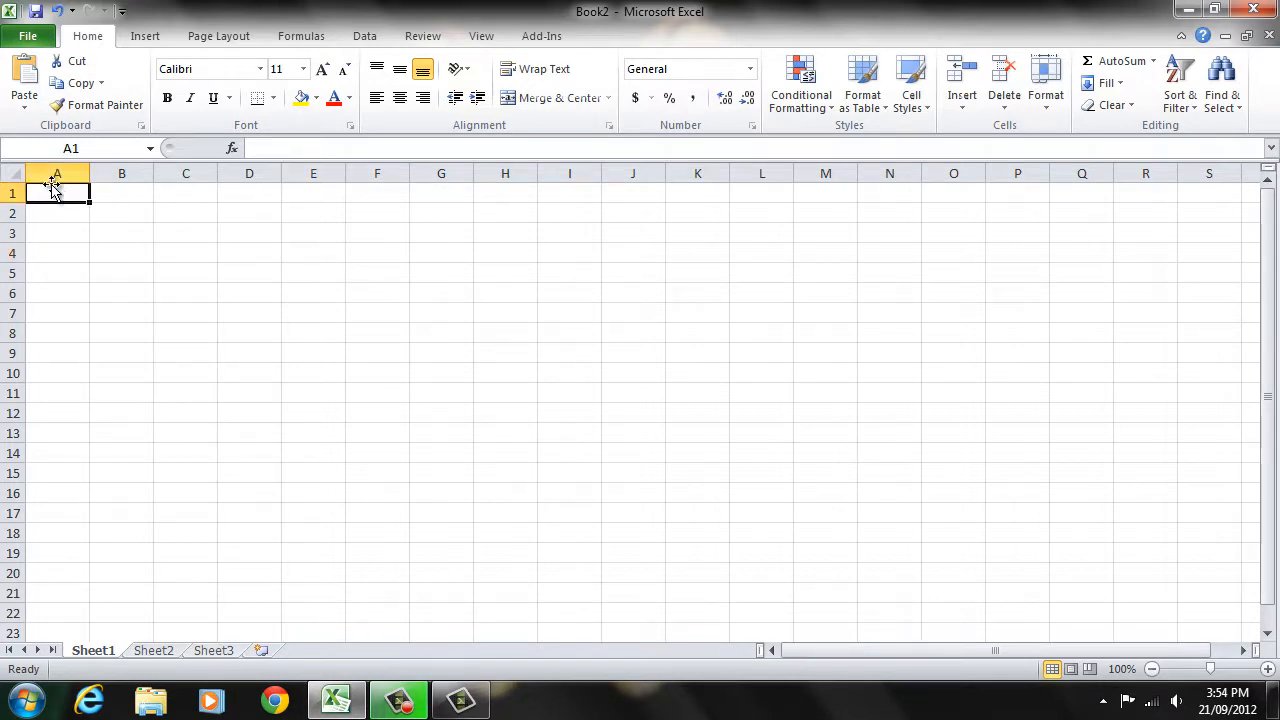
type("Day")
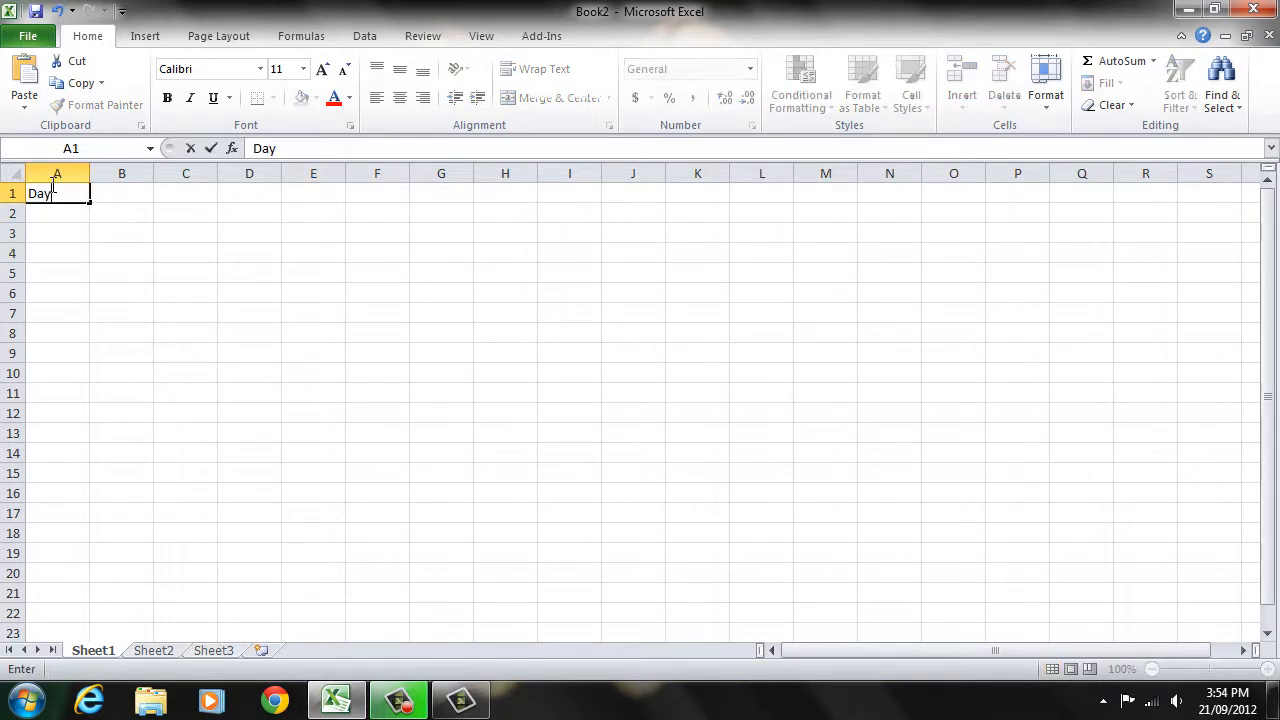
key("Tab")
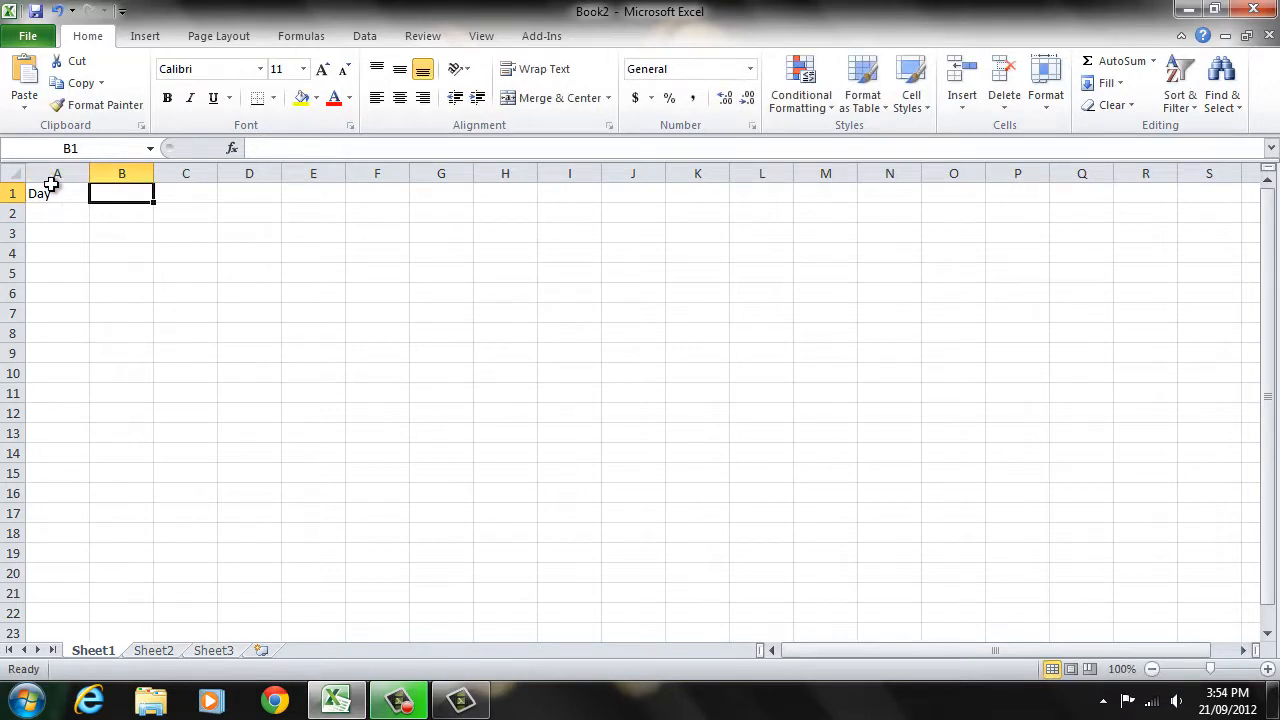
type("Adjusted Close Pr")
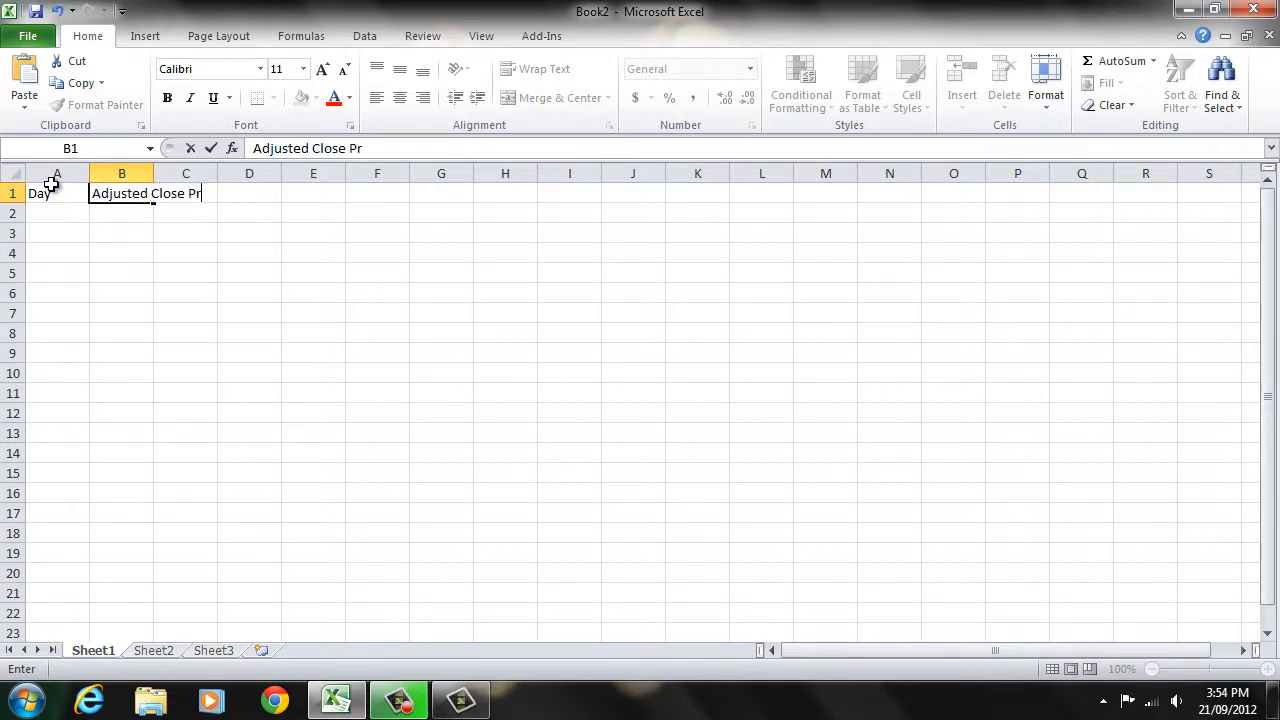
type("ice")
key("Return")
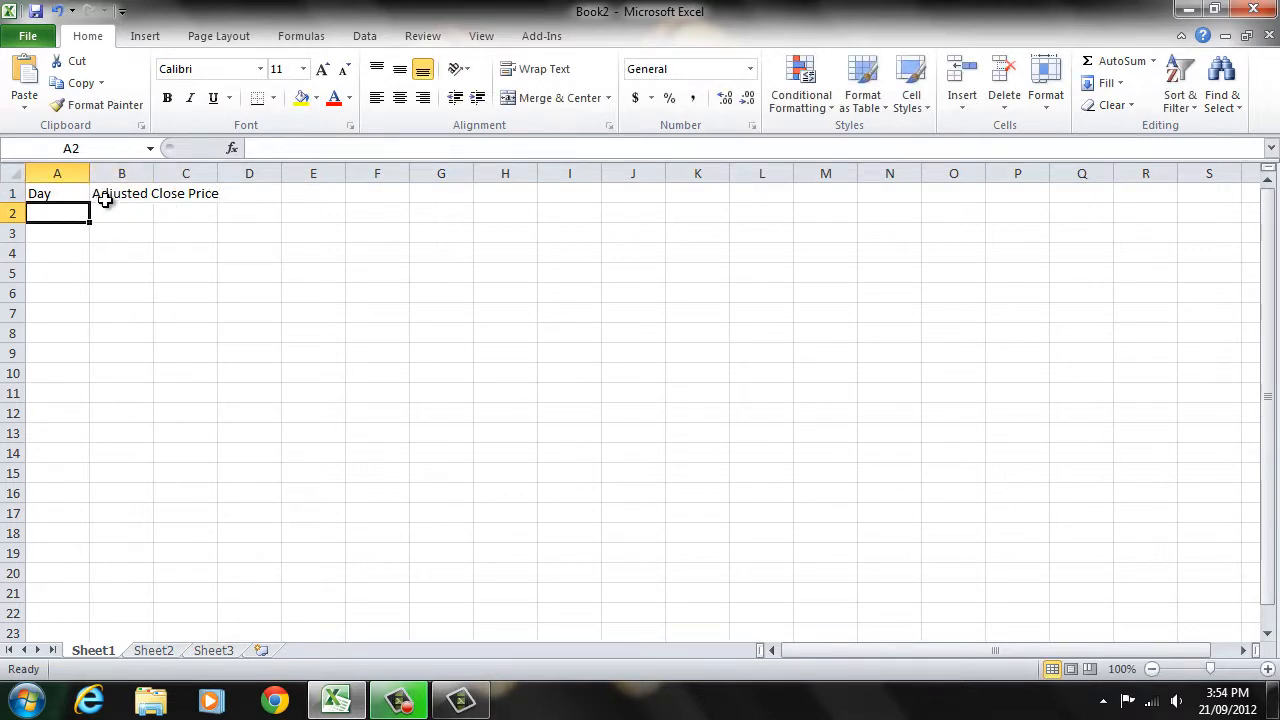
double_click(154, 172)
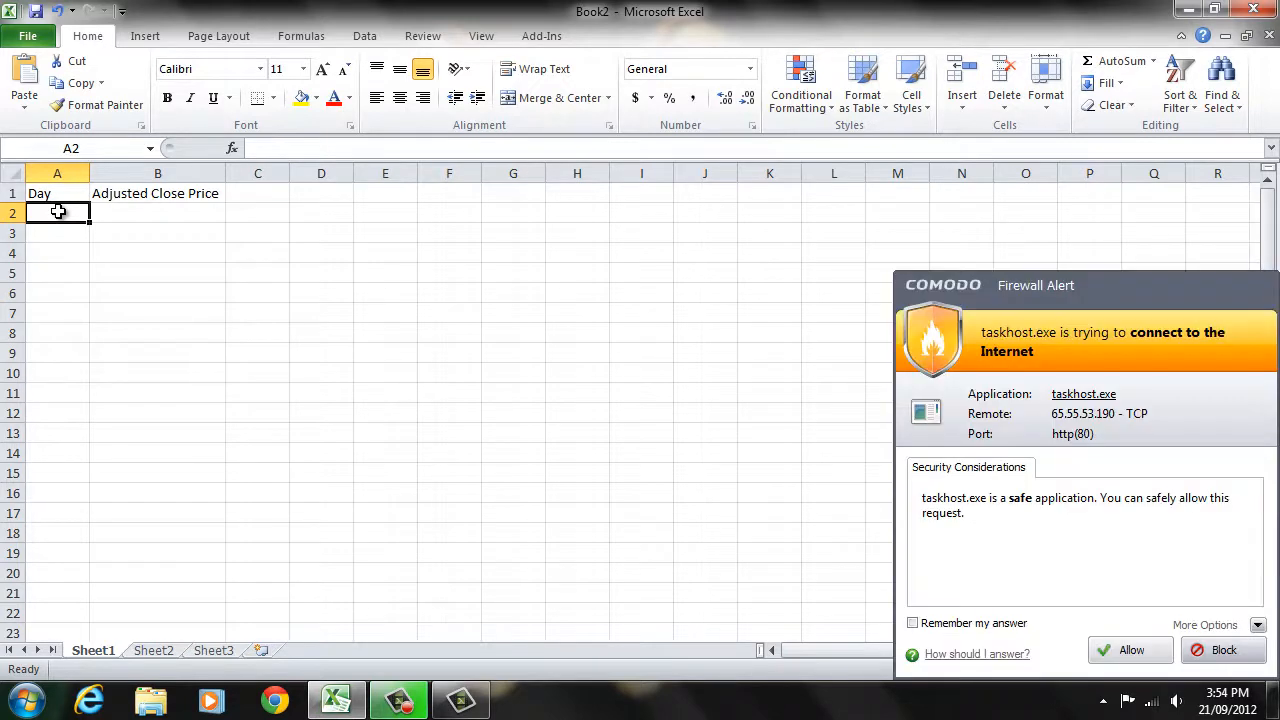
Block the connection request in the firewall alert, and enter Monday in A2 and Tuesday in A3
left_click(1213, 650)
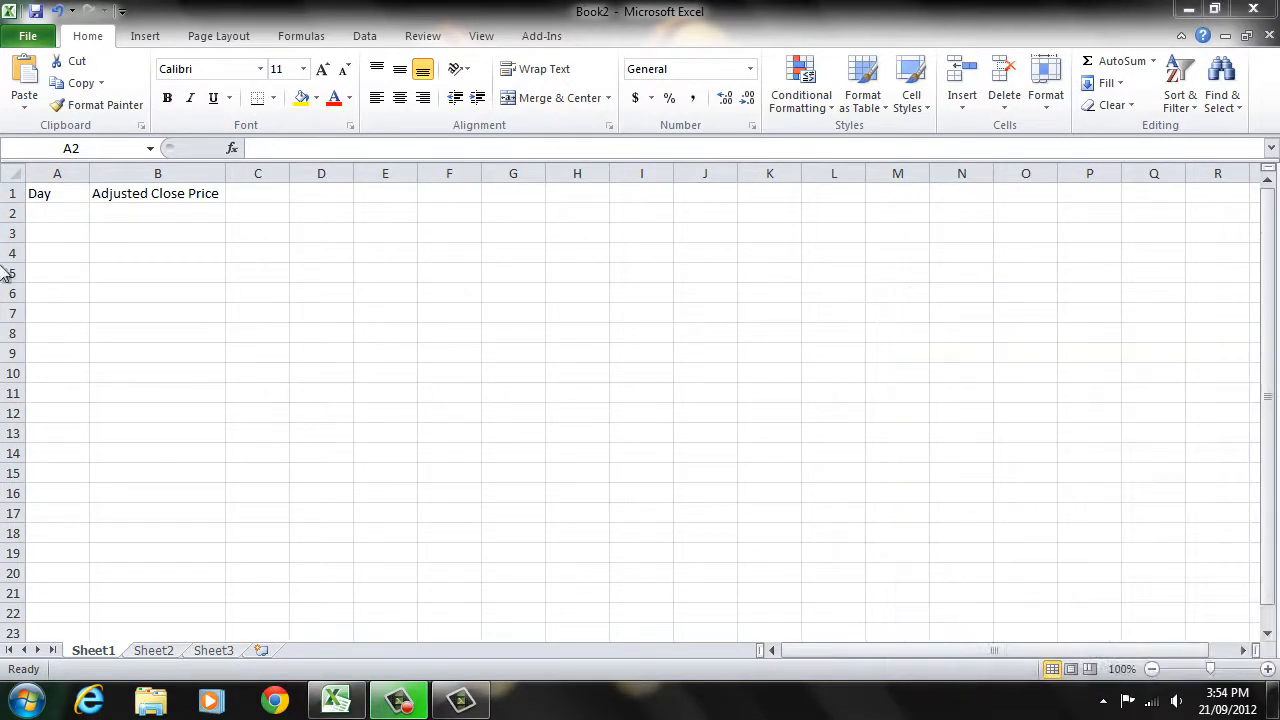
left_click(40, 212)
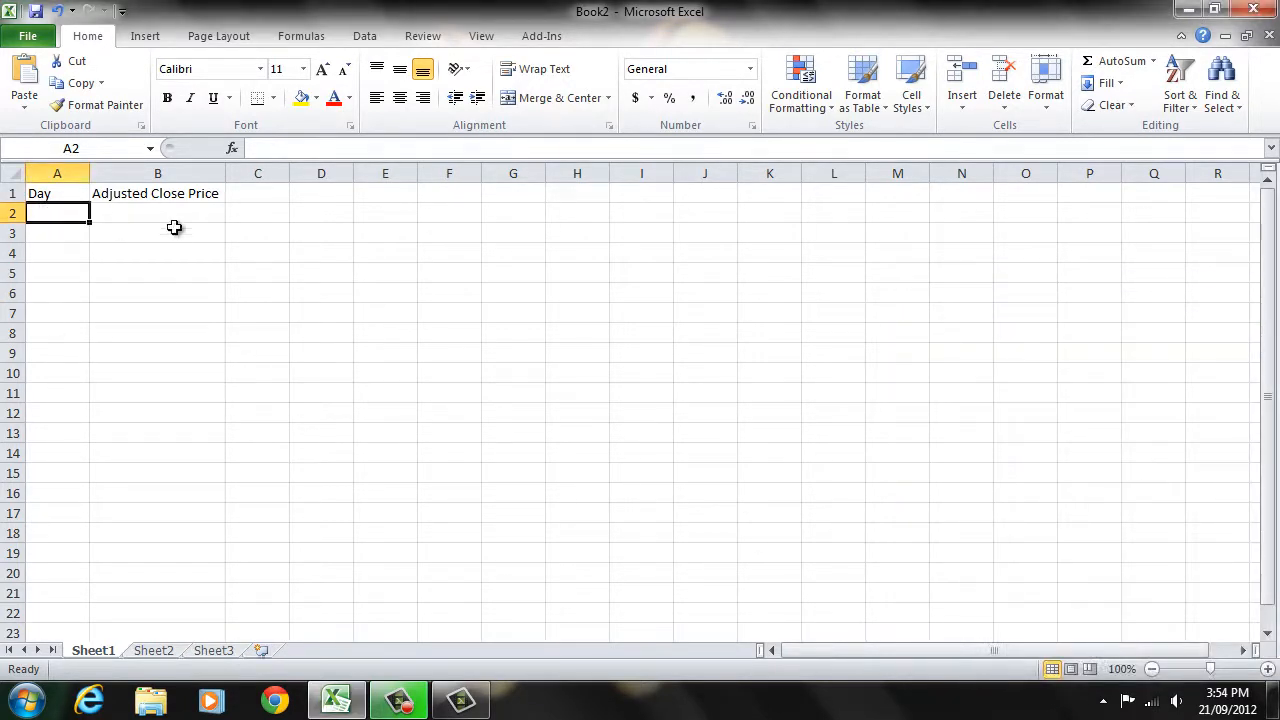
type("Monday")
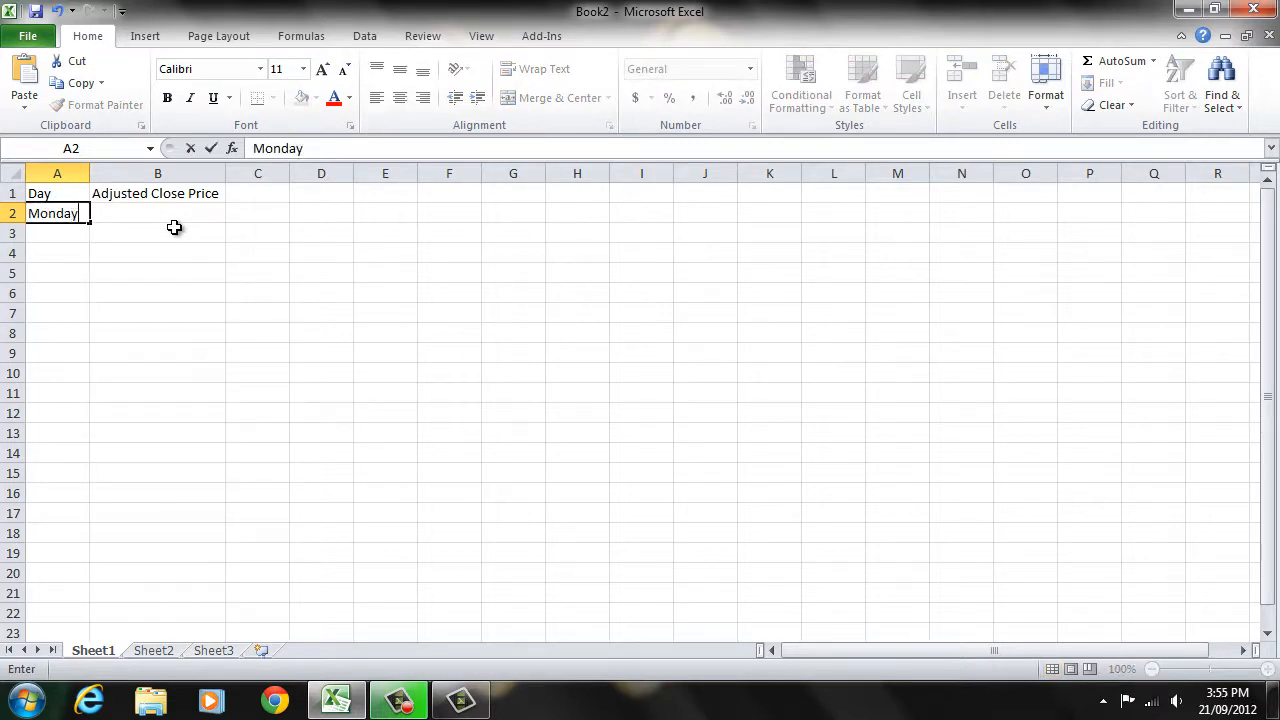
key("Return")
type("Tuesday")
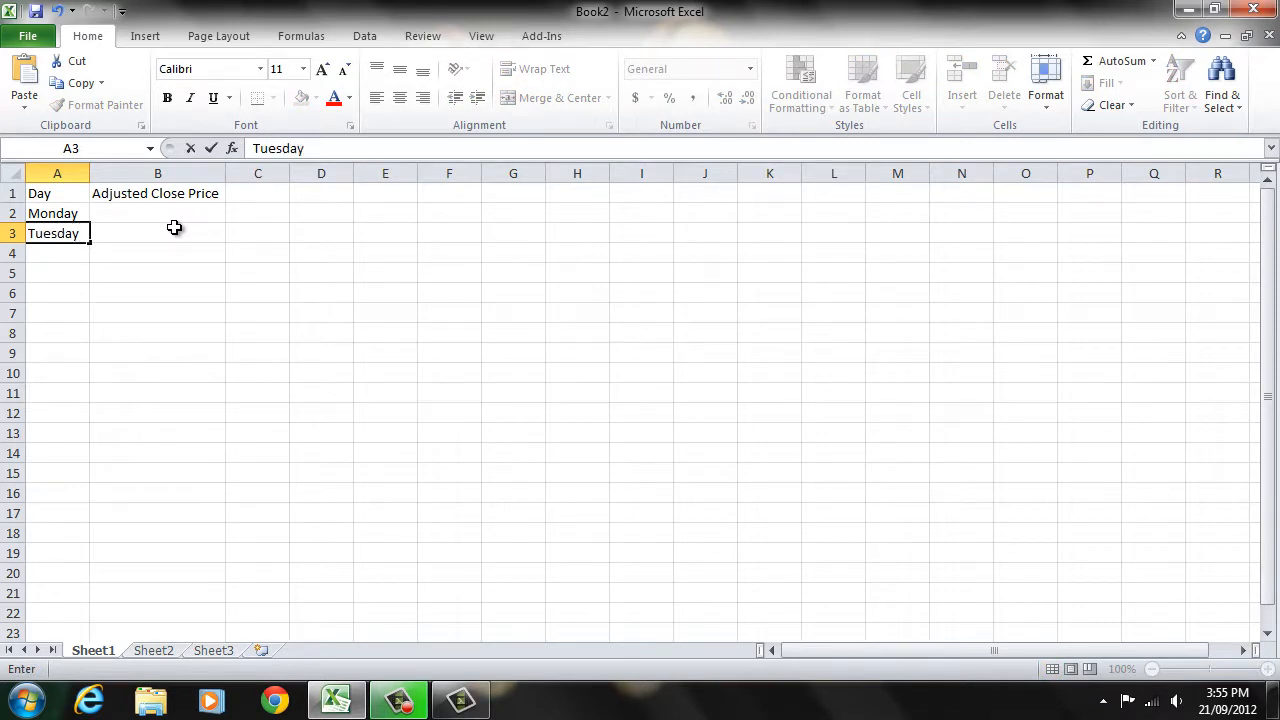
key("Return")
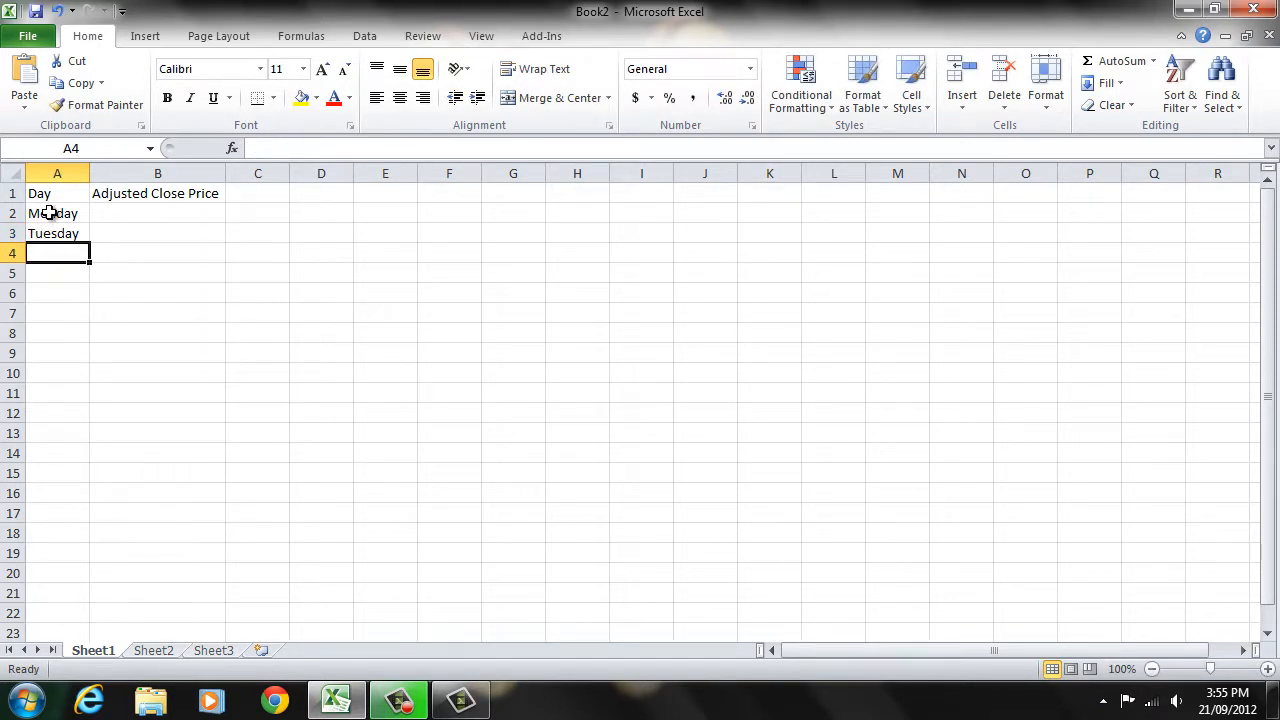
Extend the weekday series from A2:A3 down to Friday in A6, and fit column A's width to the day names
left_click_drag(49, 213, 49, 227)
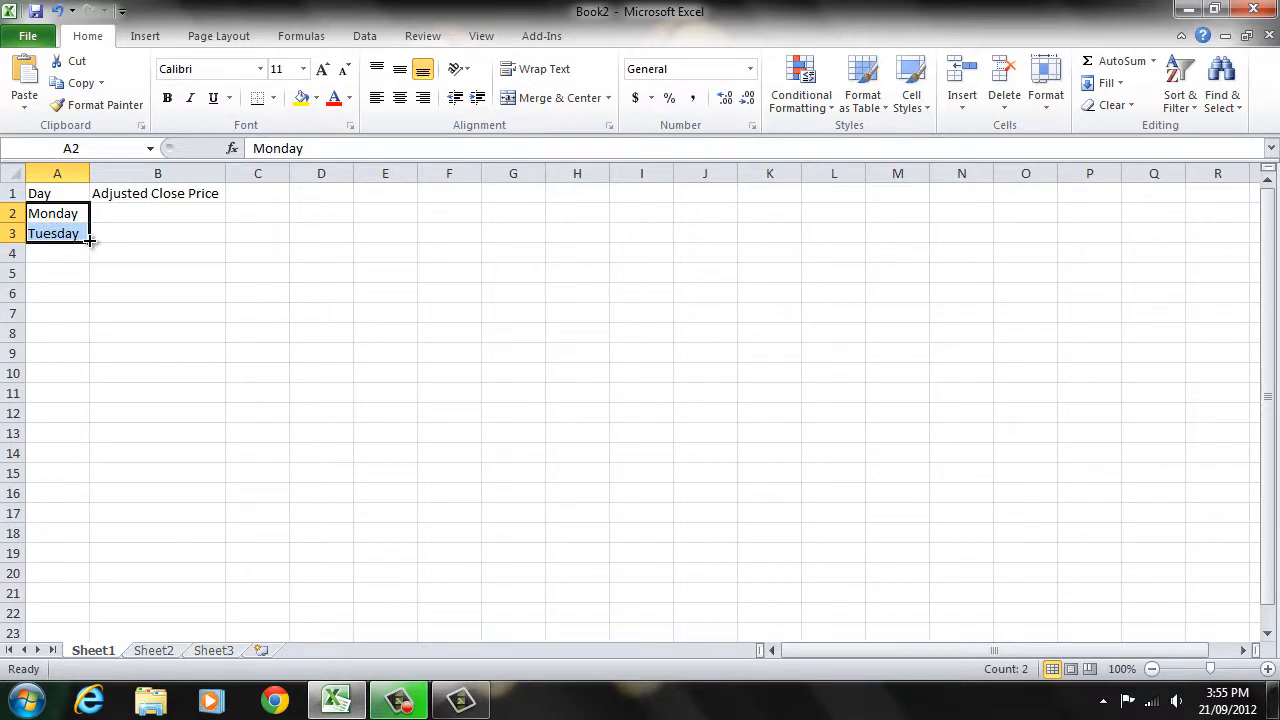
left_click_drag(89, 242, 84, 296)
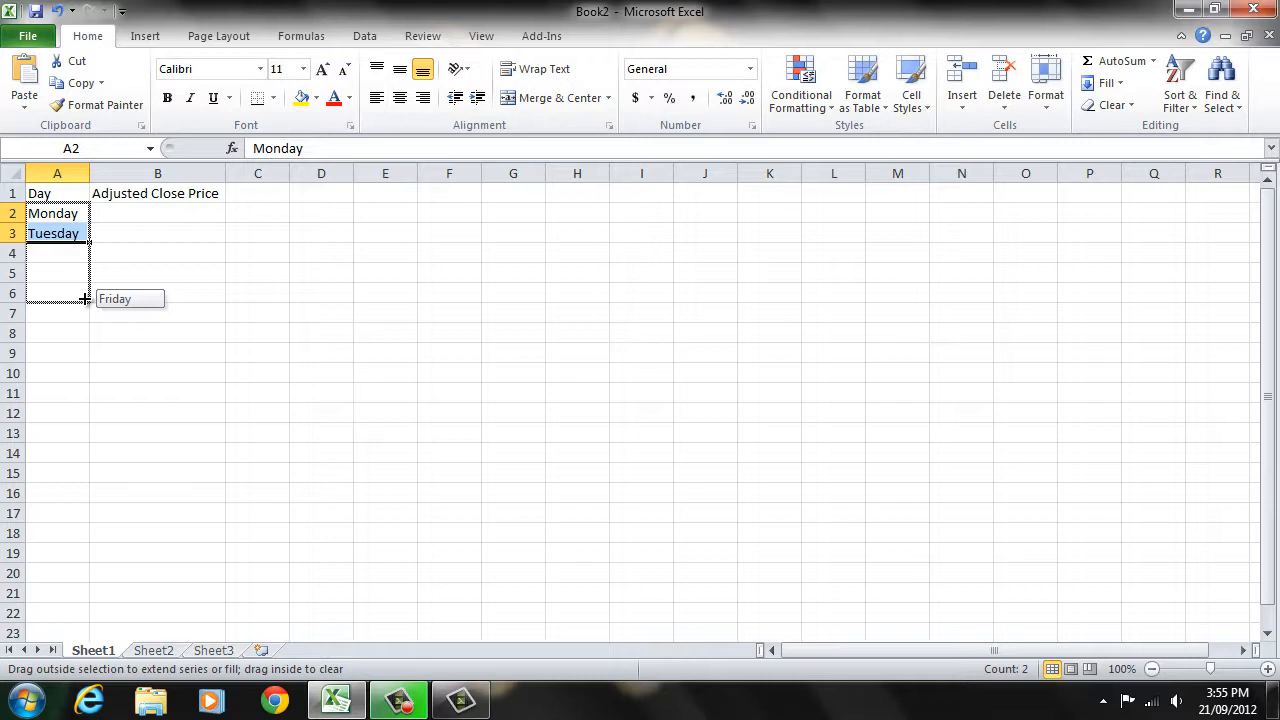
left_click_drag(84, 298, 86, 297)
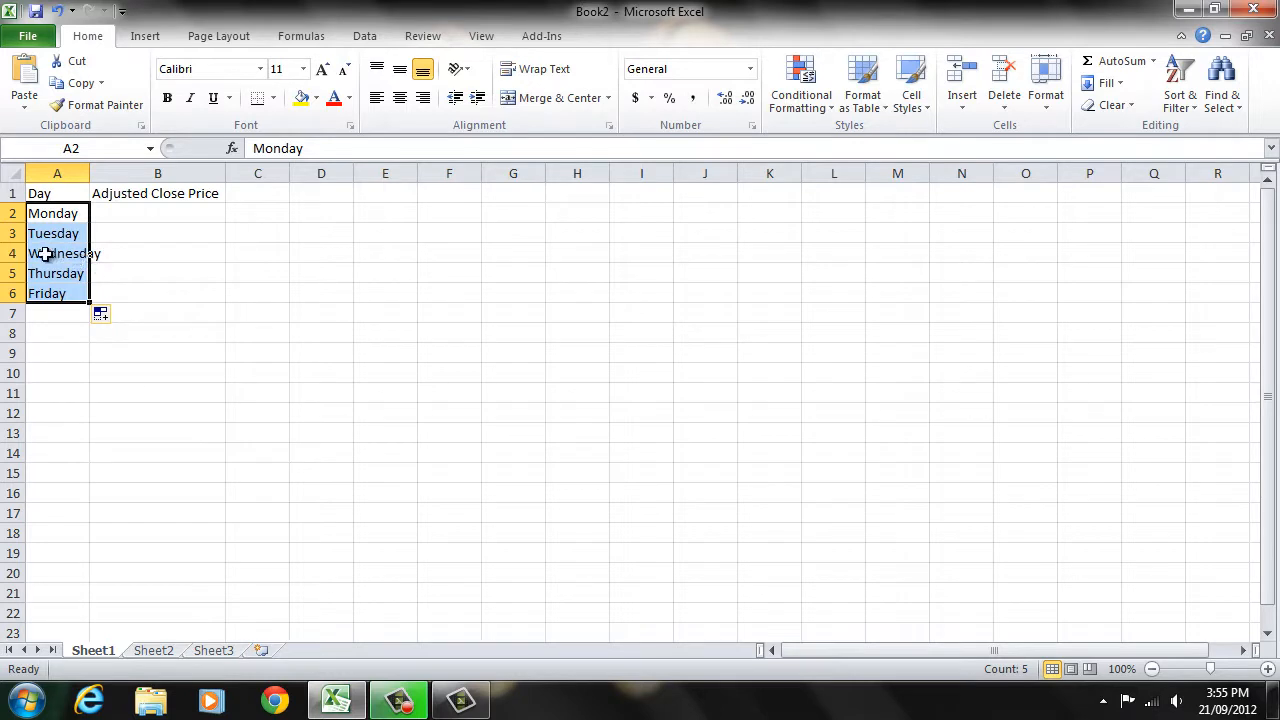
left_click(166, 256)
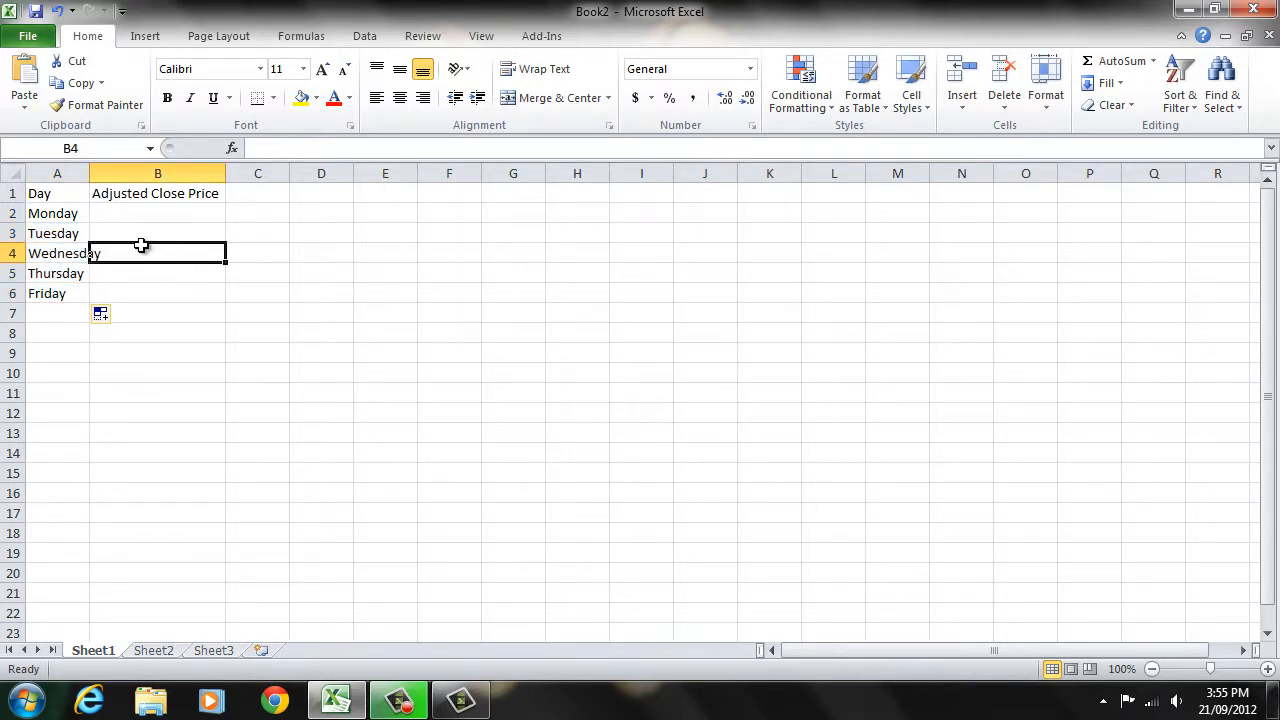
double_click(88, 172)
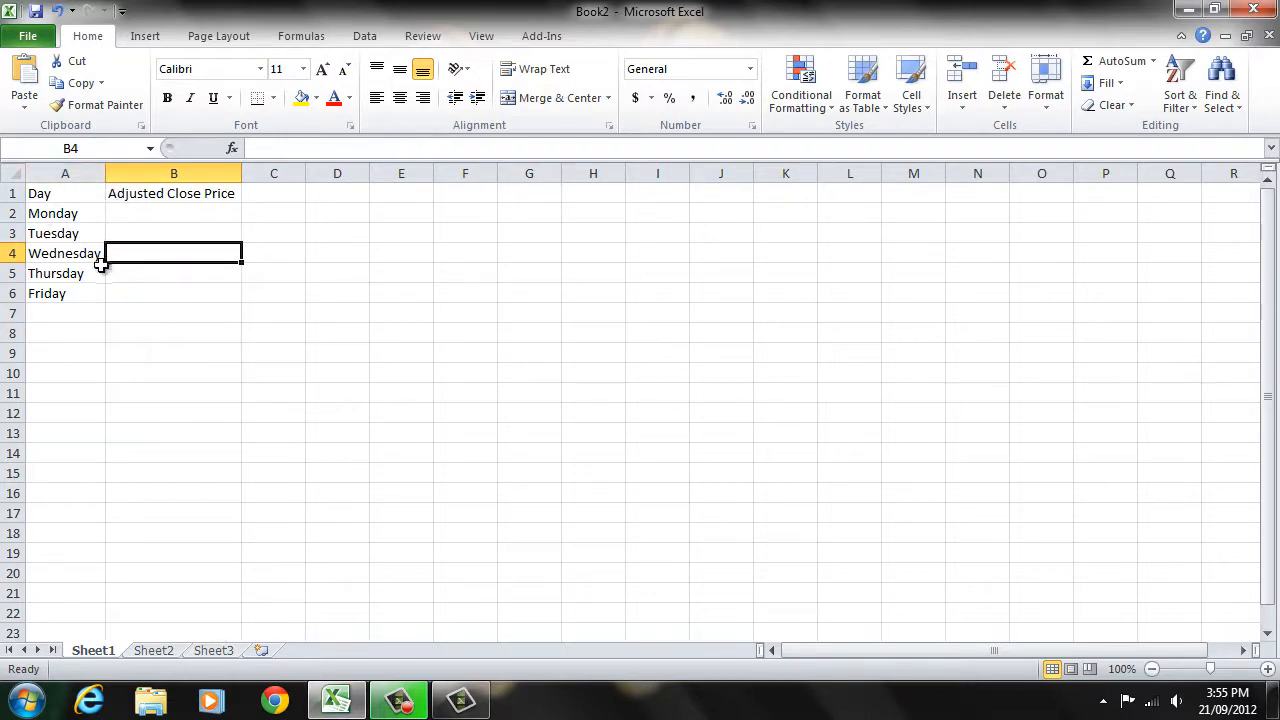
left_click(167, 211)
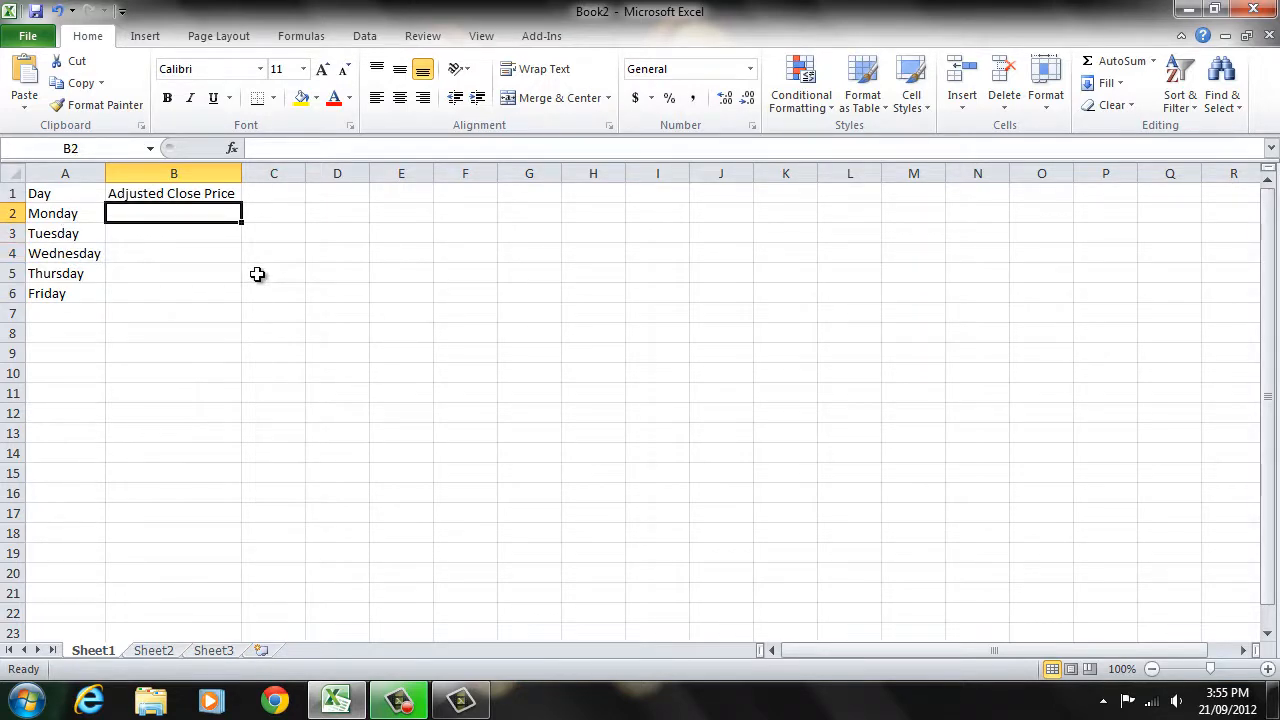
key("ctrl+Down")
scroll(487, 282, "down", 5)
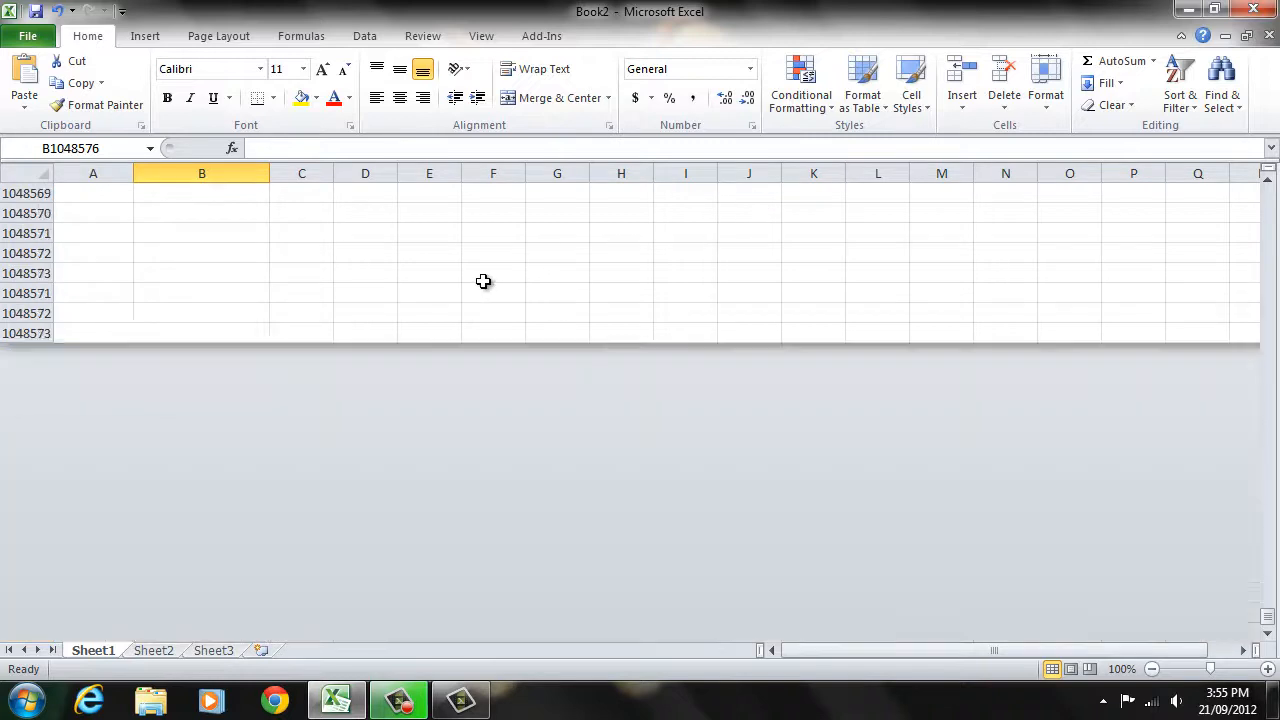
scroll(1240, 342, "up", 6)
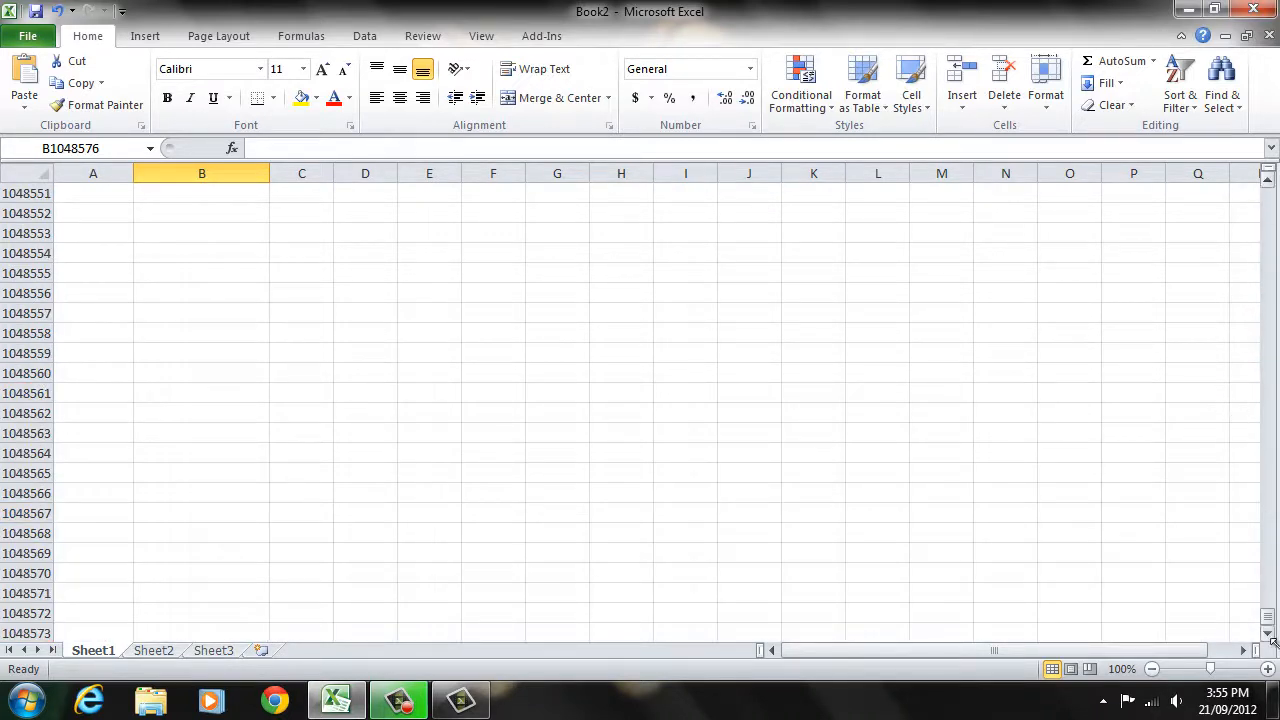
left_click_drag(1267, 617, 1263, 163)
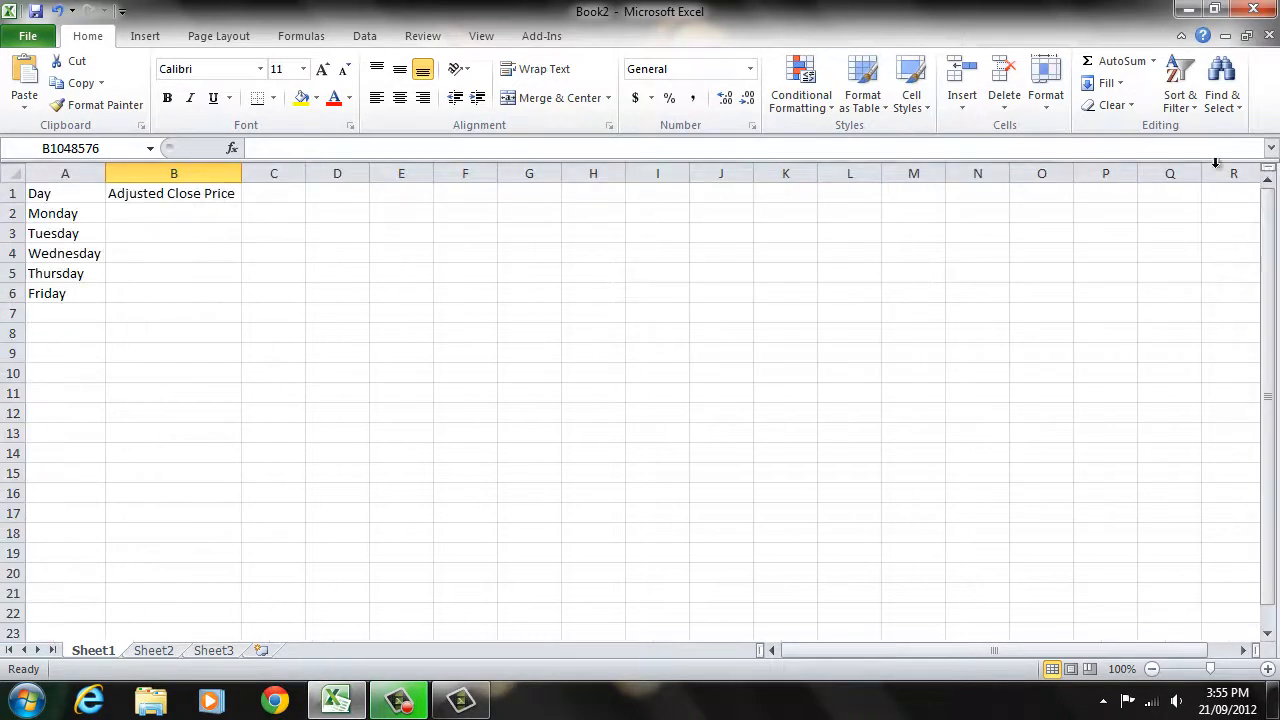
Enter the Monday to Friday adjusted close prices in B2:B6 as 12.56, 11.84, 8.56, 9.00 and 8.90
left_click_drag(140, 232, 138, 219)
left_click(134, 215)
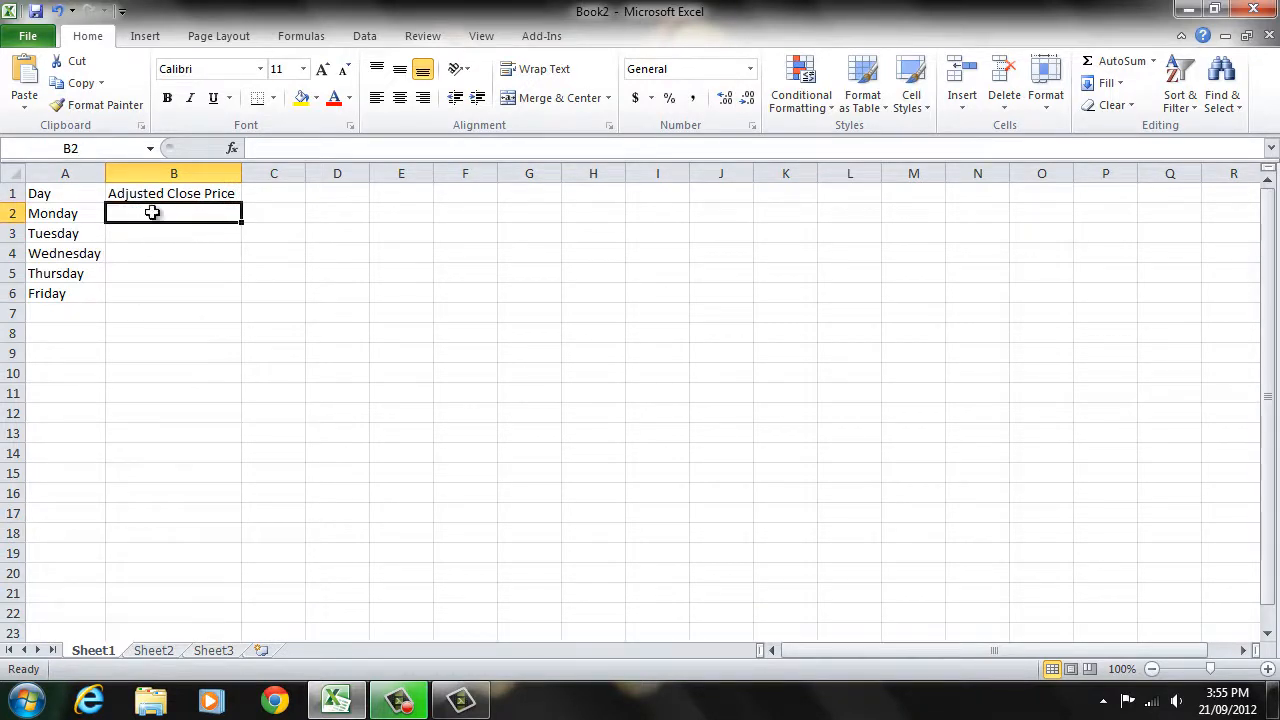
type("12.56")
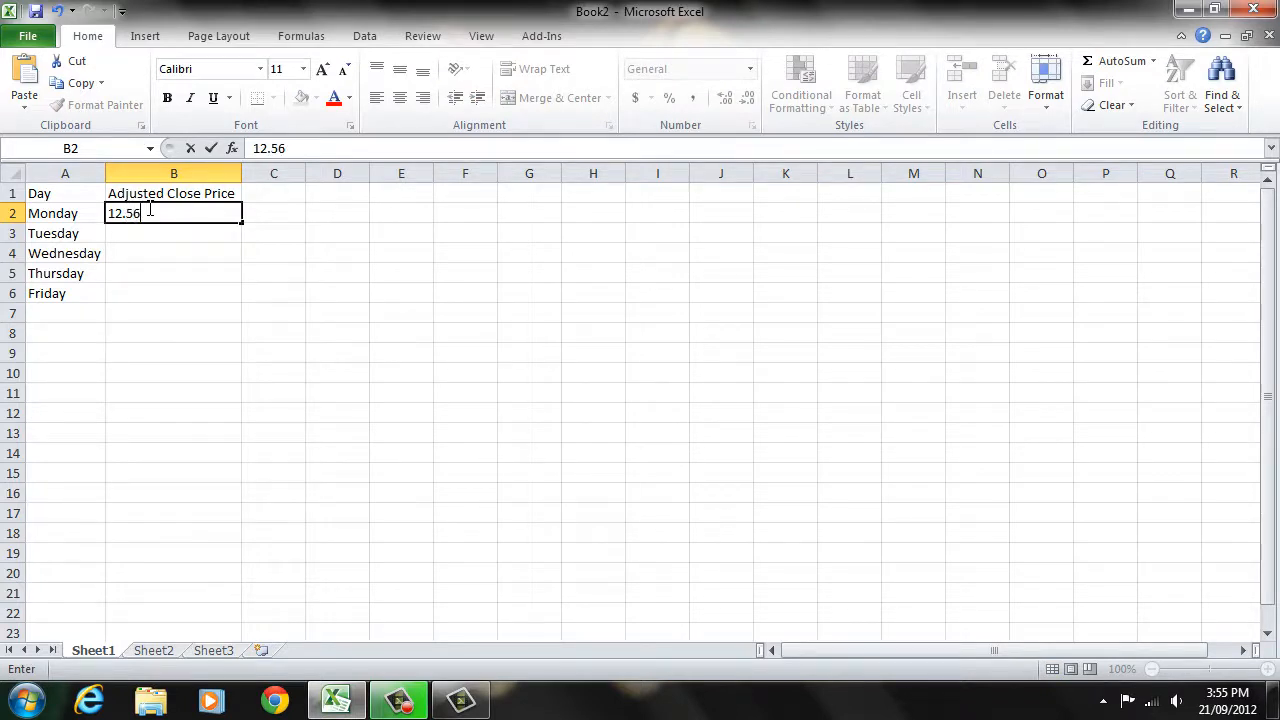
key("Return")
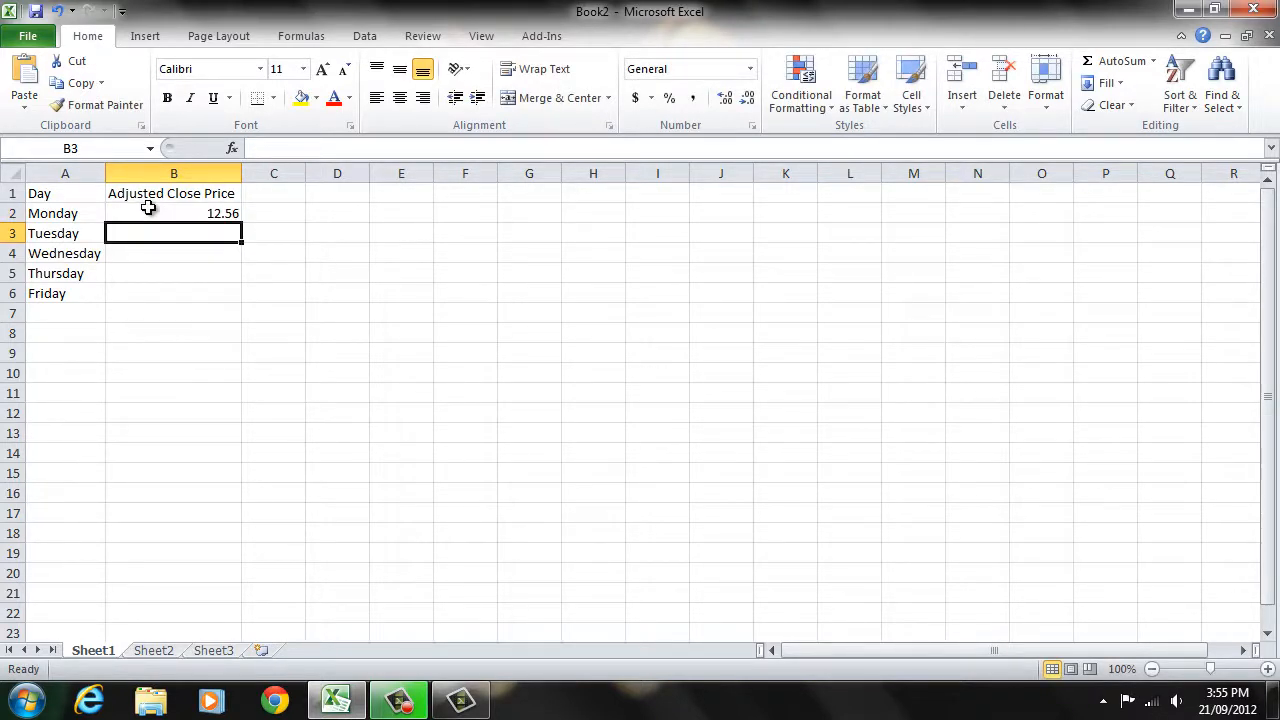
type("11.84")
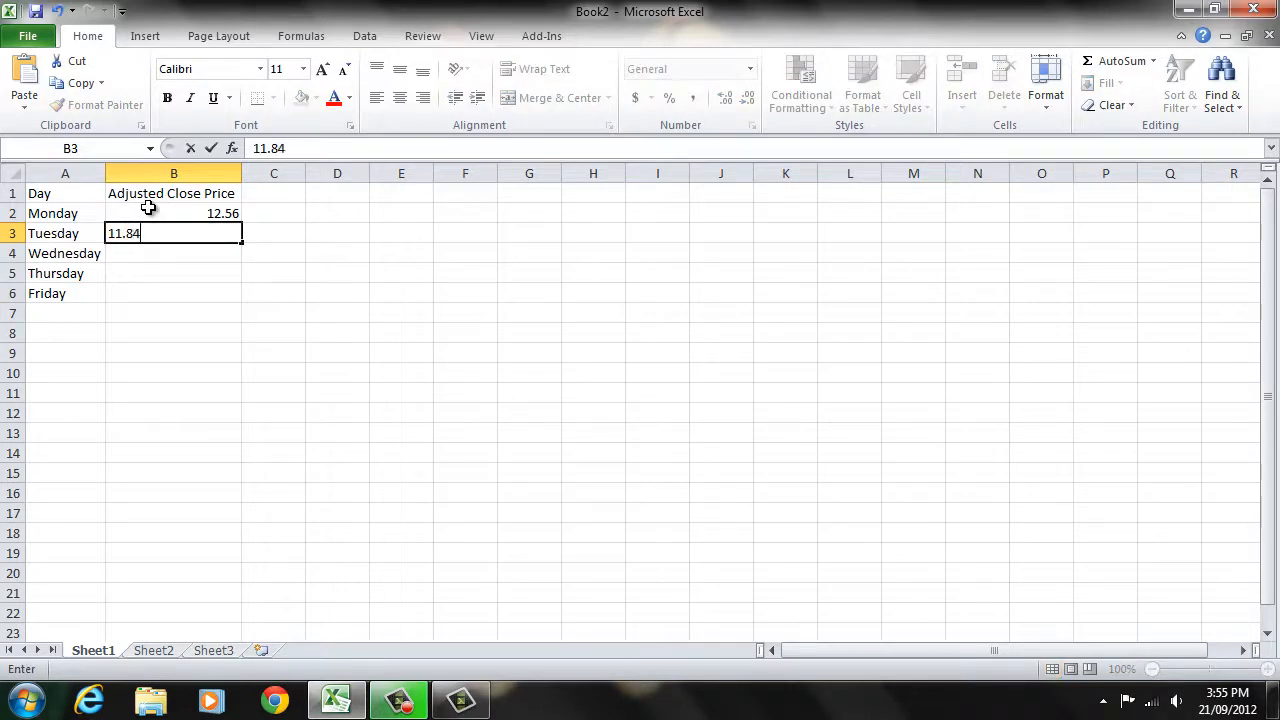
key("Return")
type("8")
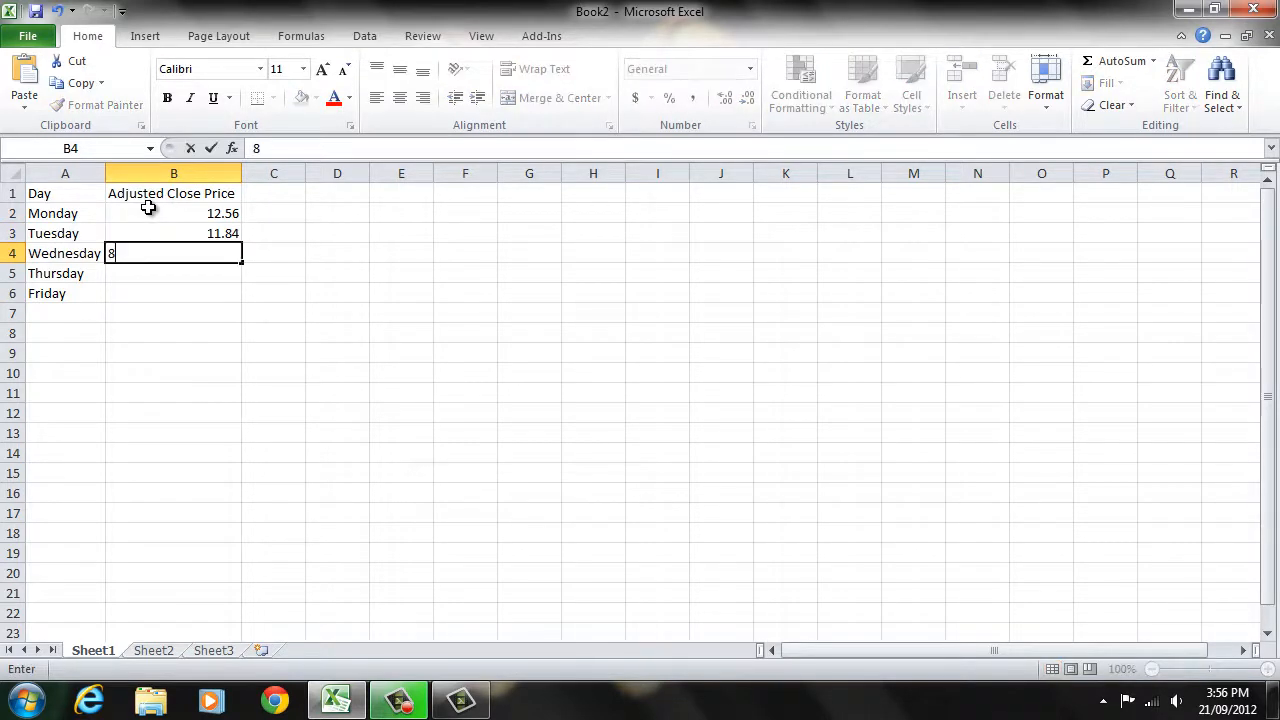
type(".56")
key("Return")
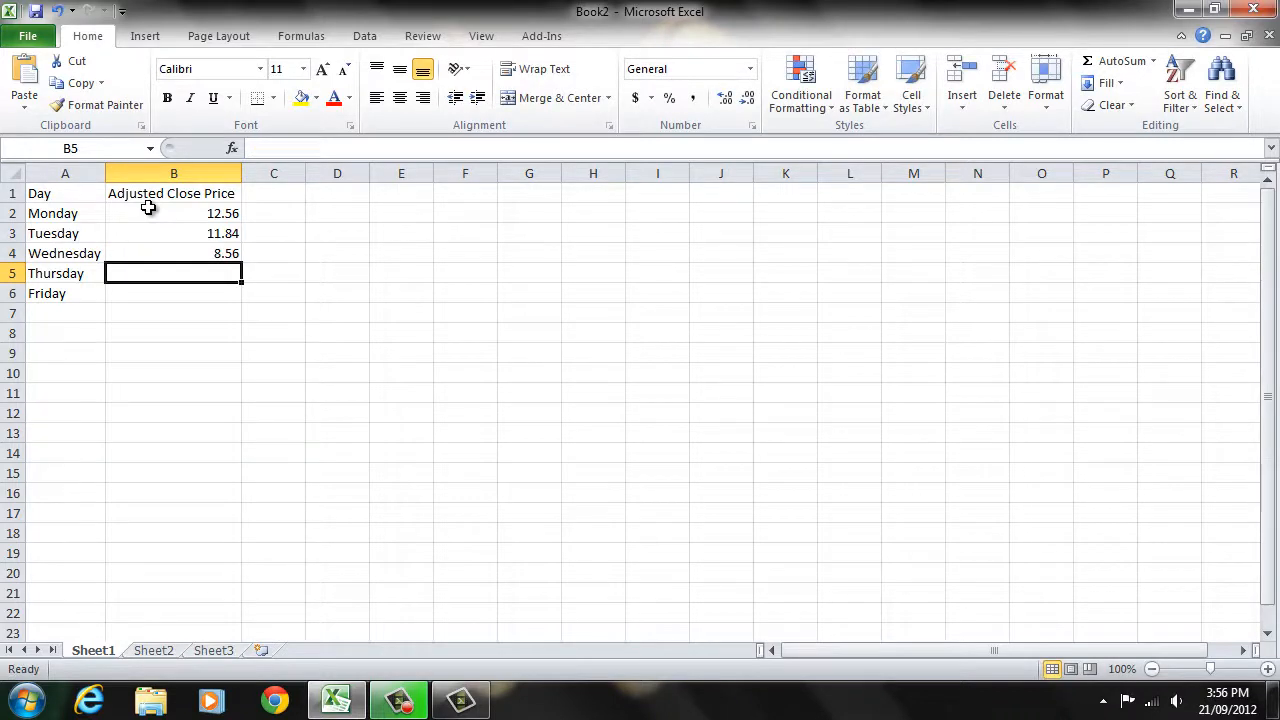
type("9")
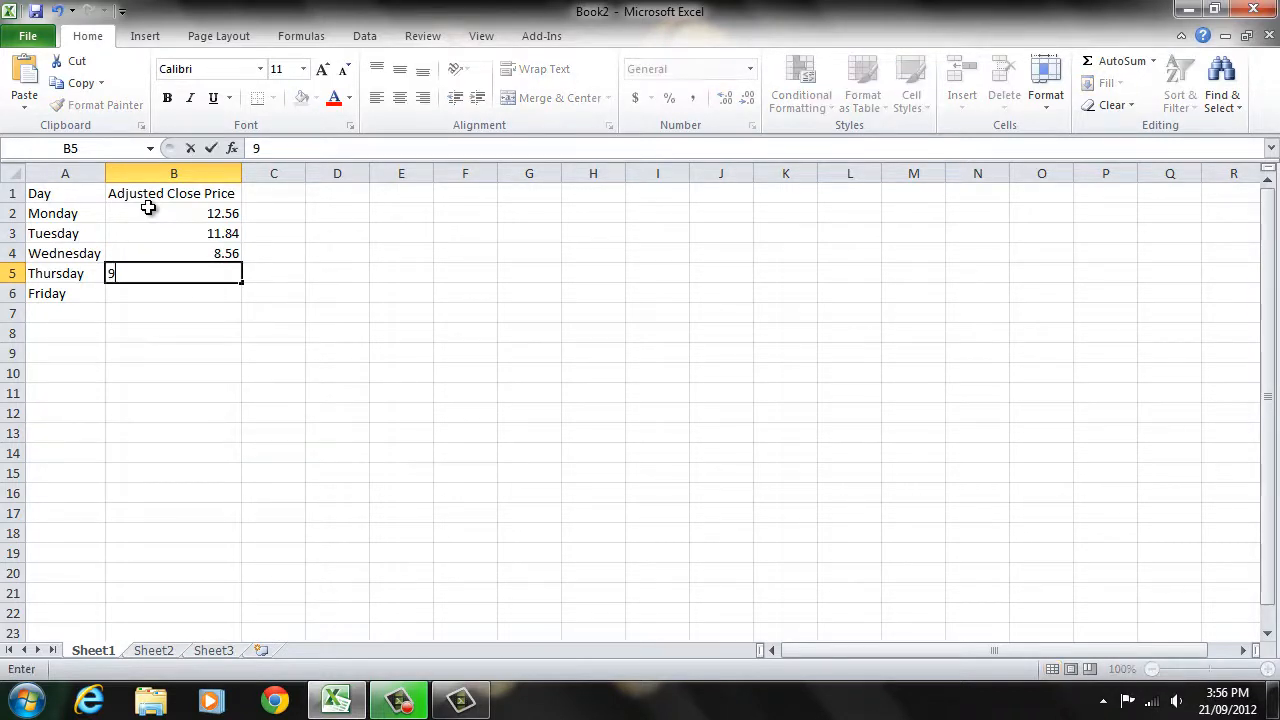
type(".00")
key("Return")
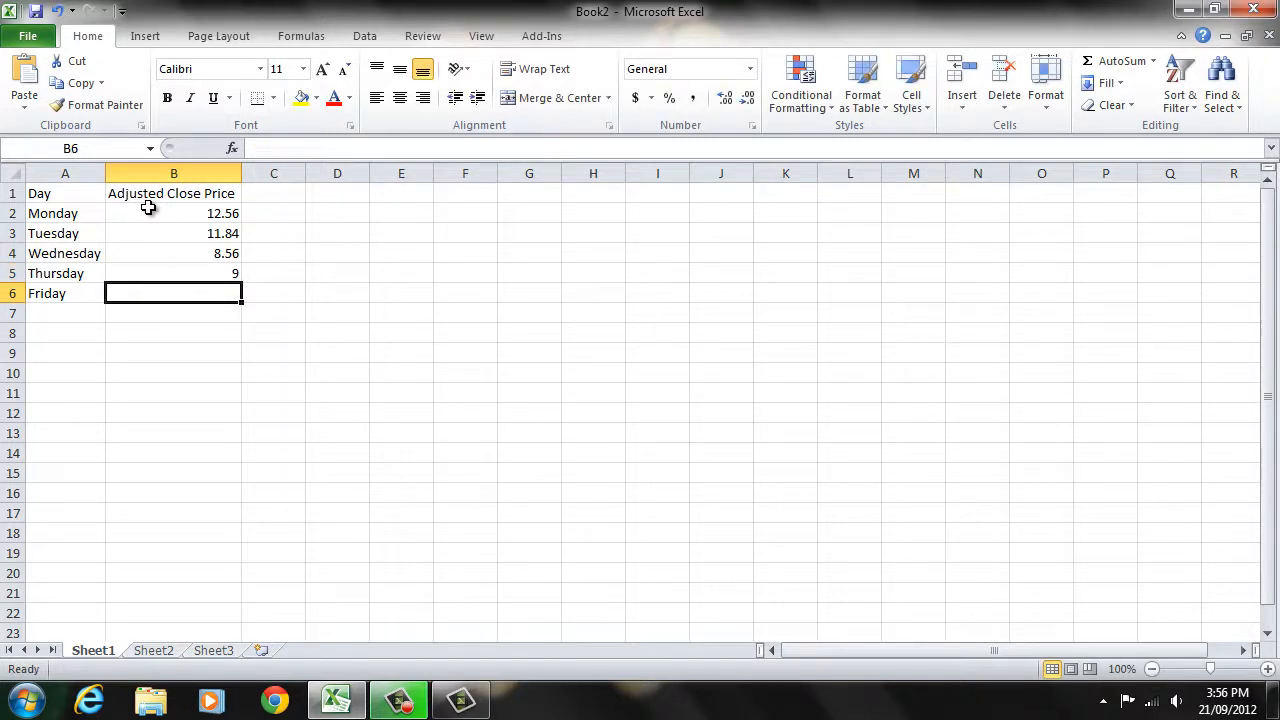
type("8")
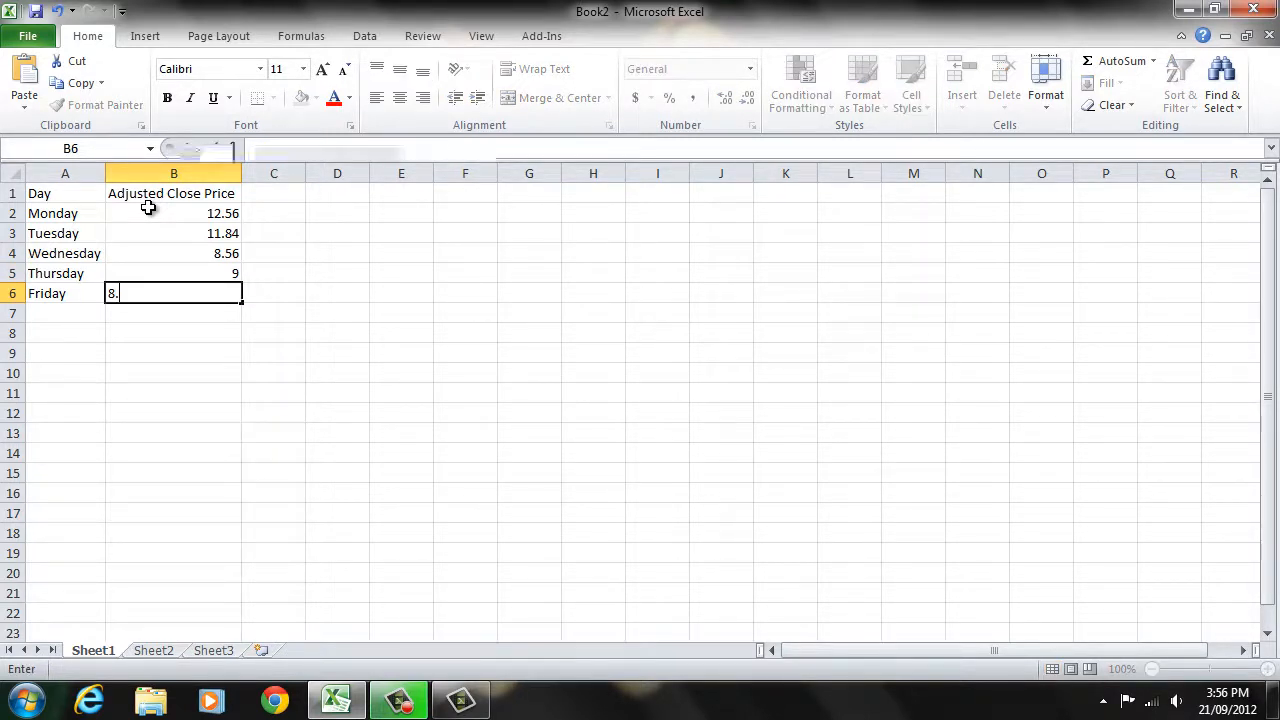
type(".90")
key("Return")
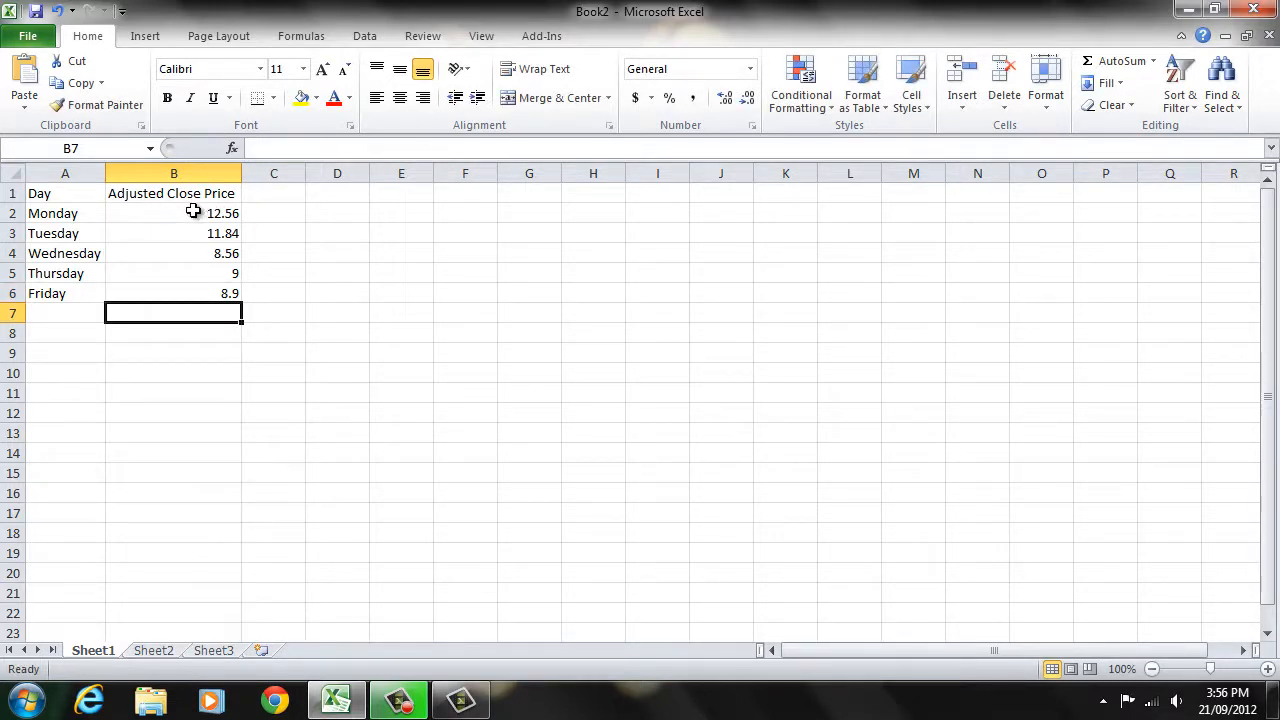
Format the adjusted close prices in B2:B6 with the Currency number format
left_click_drag(193, 211, 190, 292)
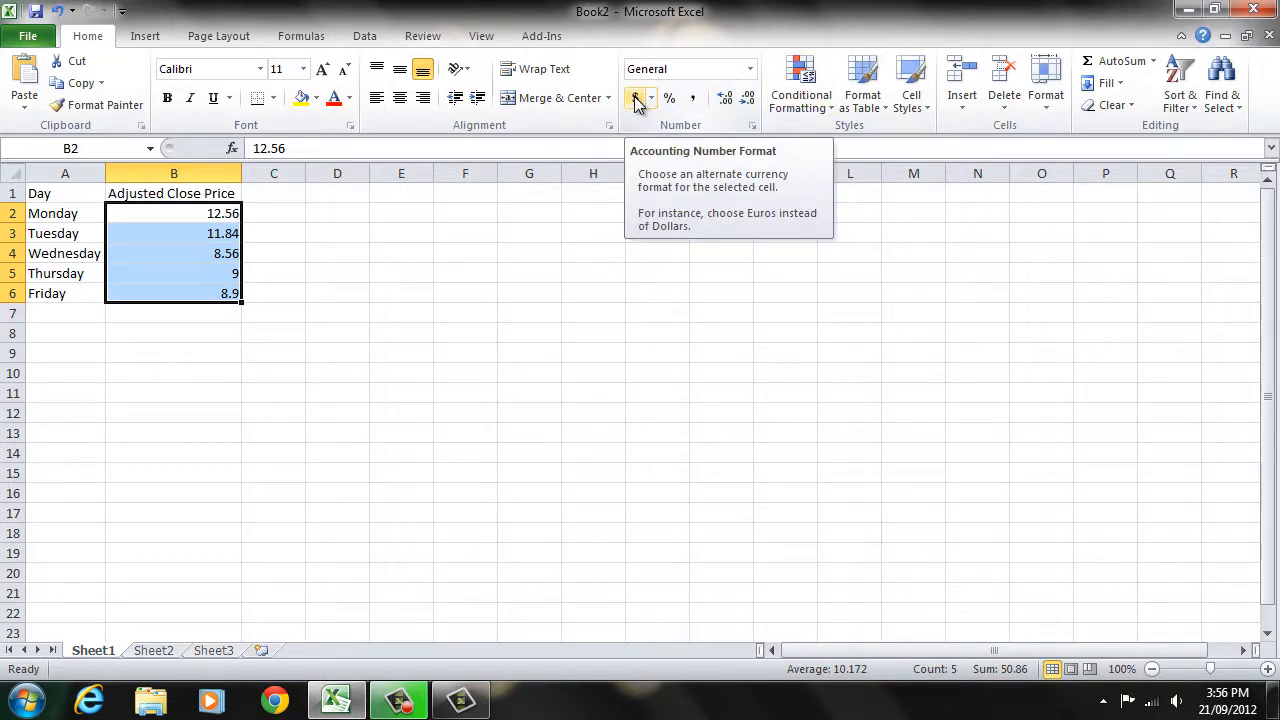
left_click(750, 70)
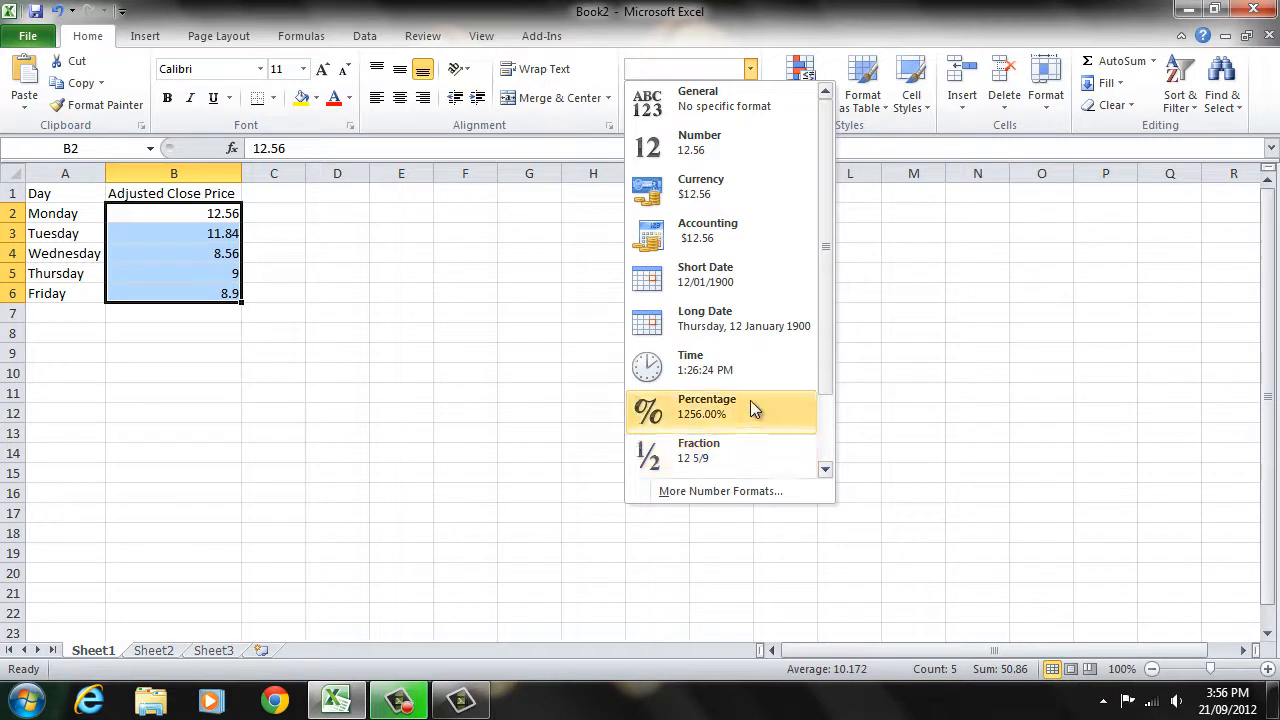
mouse_move(826, 334)
left_mouse_down()
mouse_move(834, 443)
mouse_move(826, 349)
left_mouse_up()
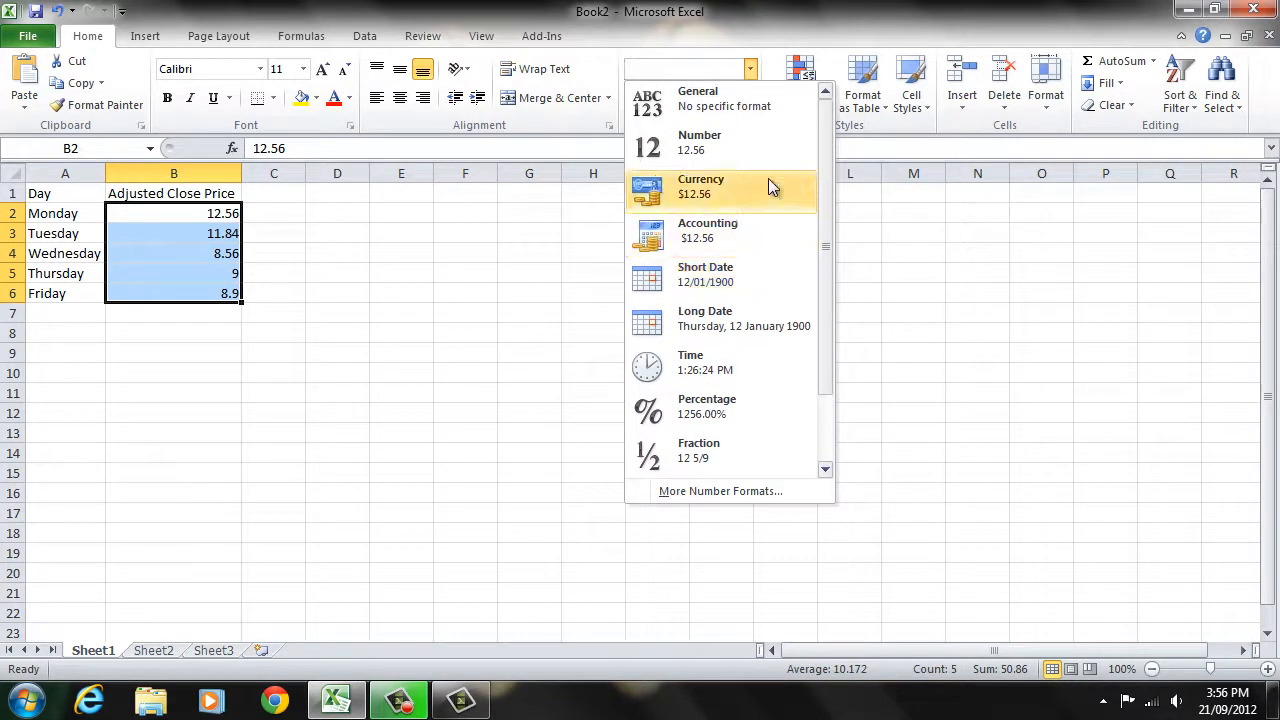
left_click(720, 196)
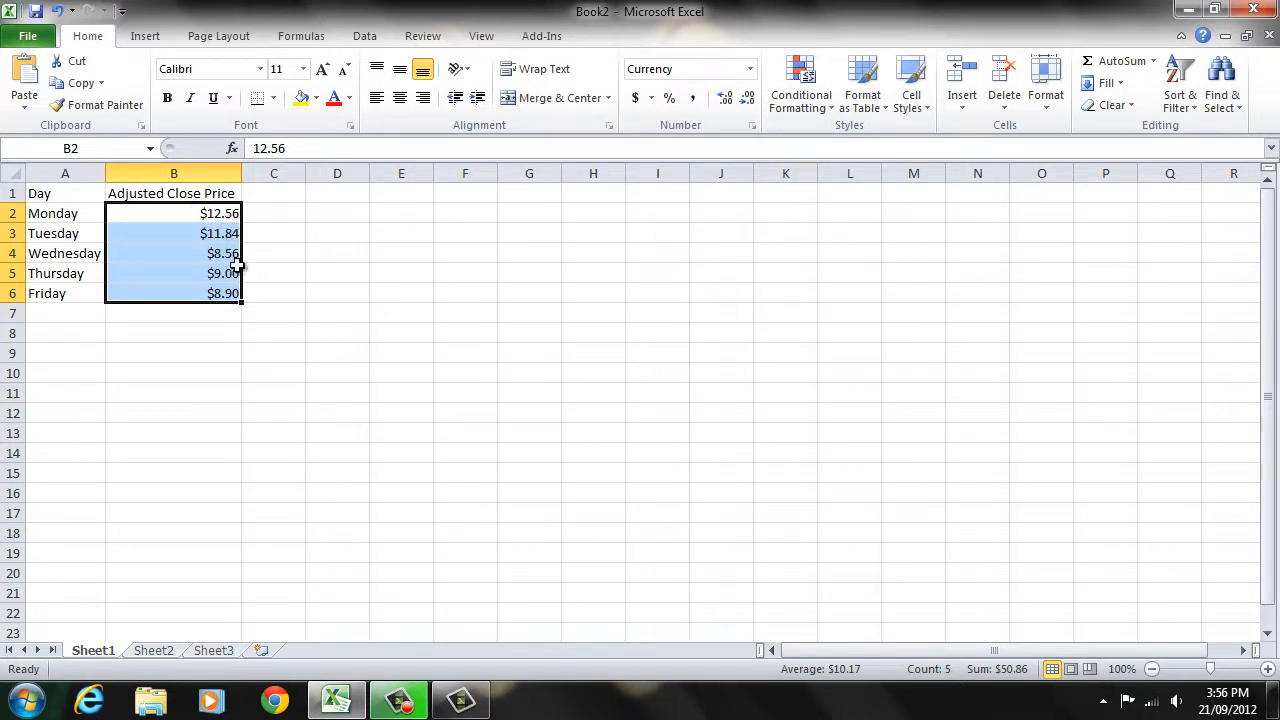
left_click(340, 237)
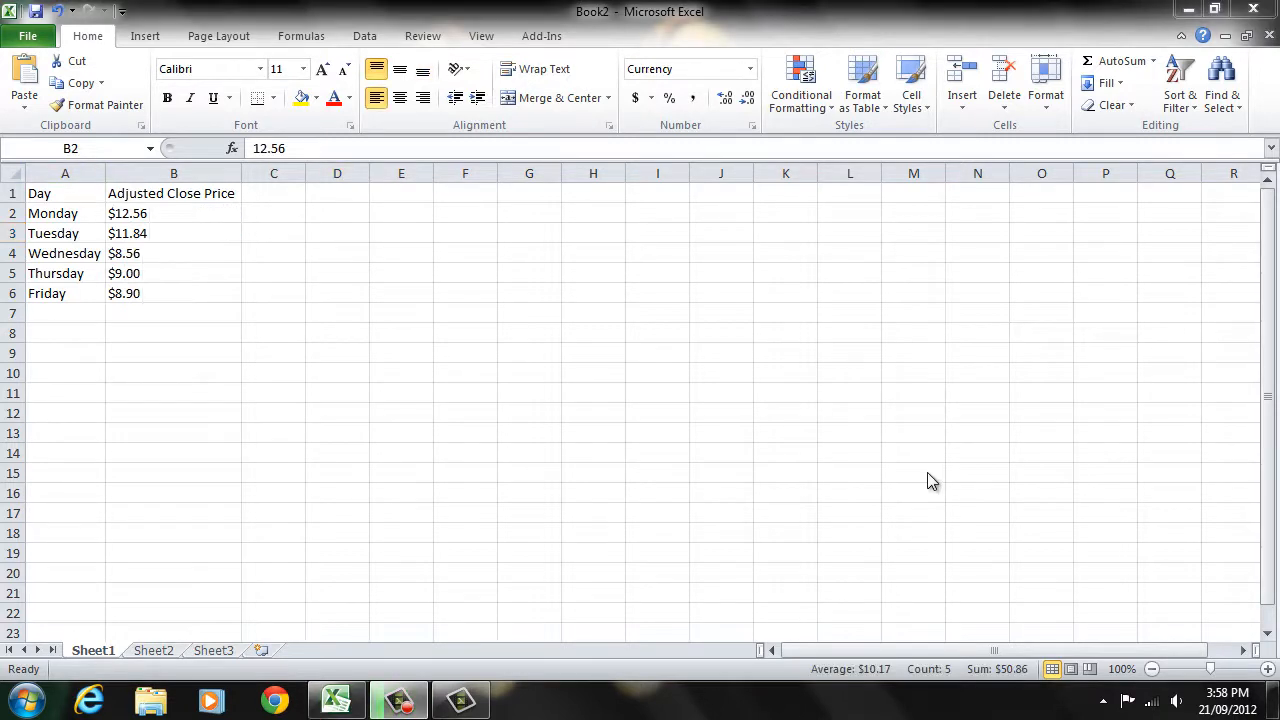
Try right and left alignment on the prices in B2:B6, and settle on centre alignment
left_click(298, 20)
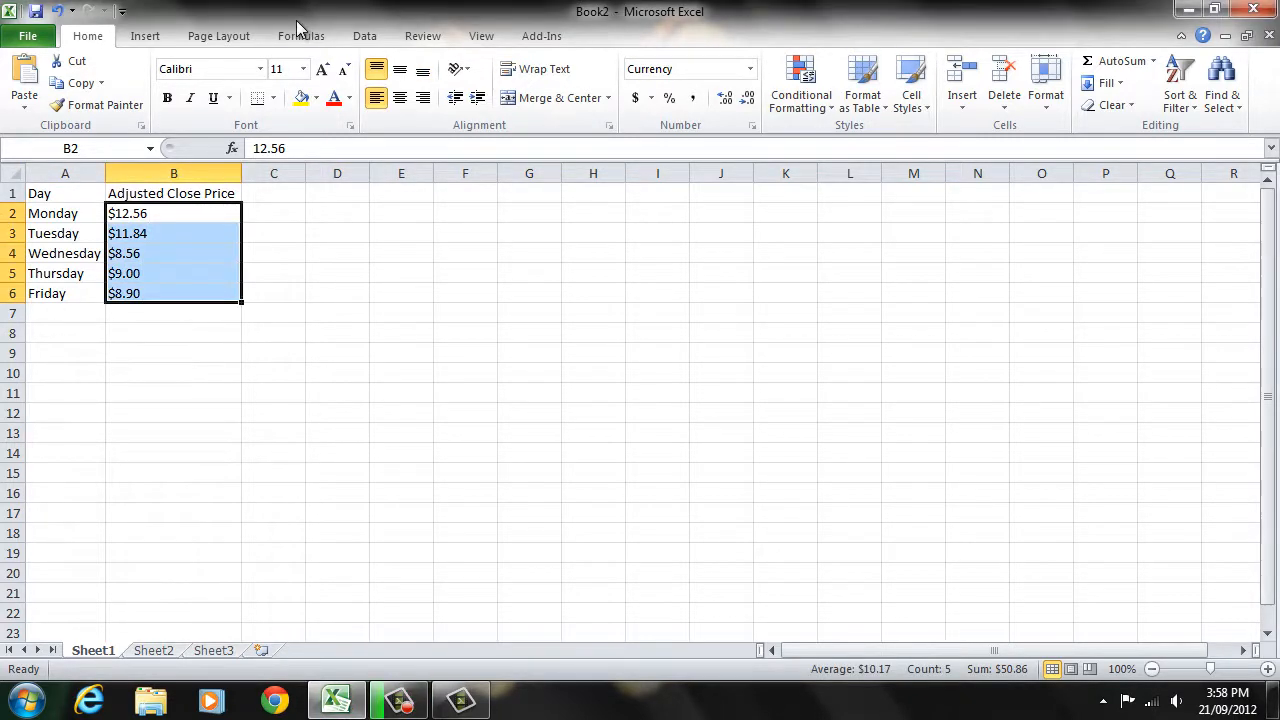
left_click(404, 106)
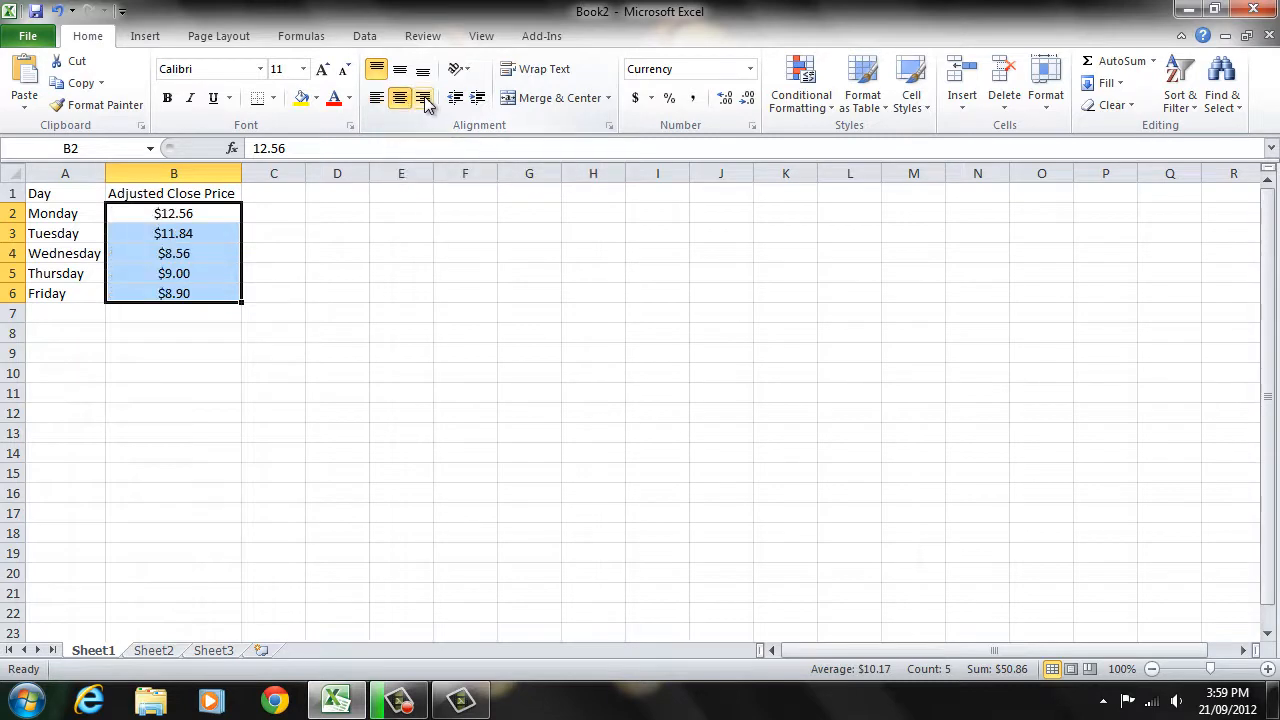
left_click(425, 102)
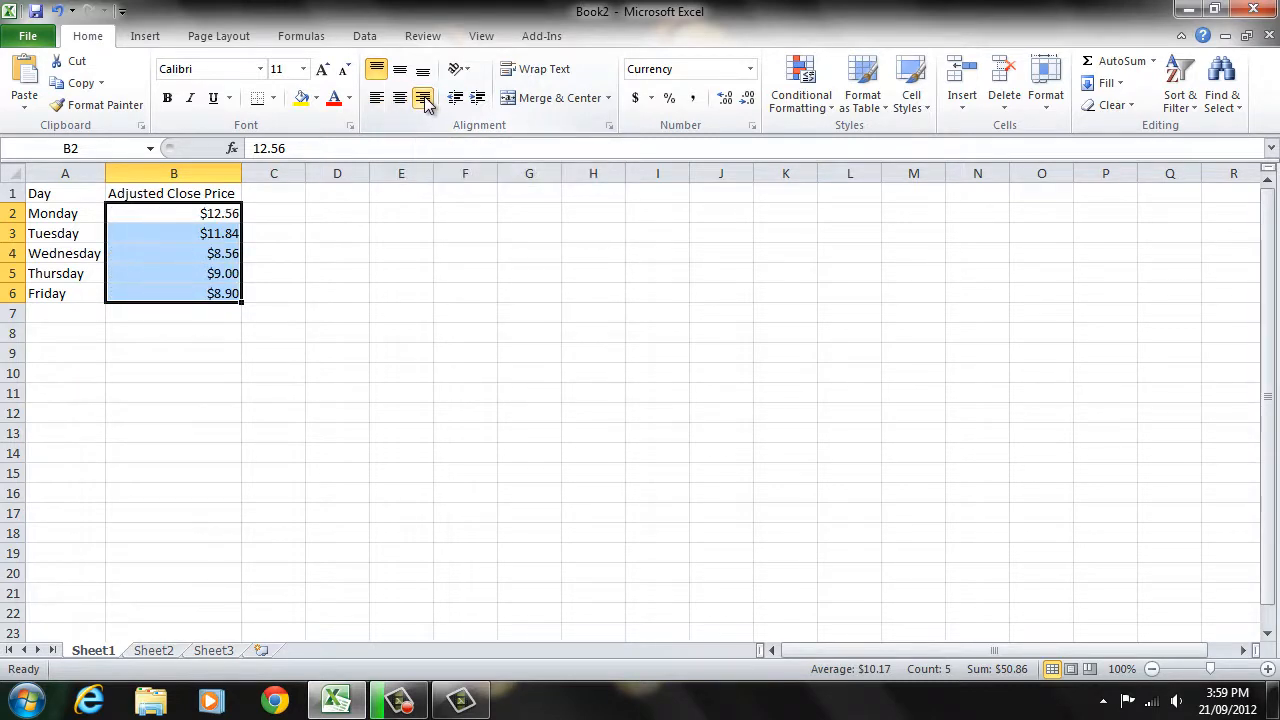
left_click(375, 100)
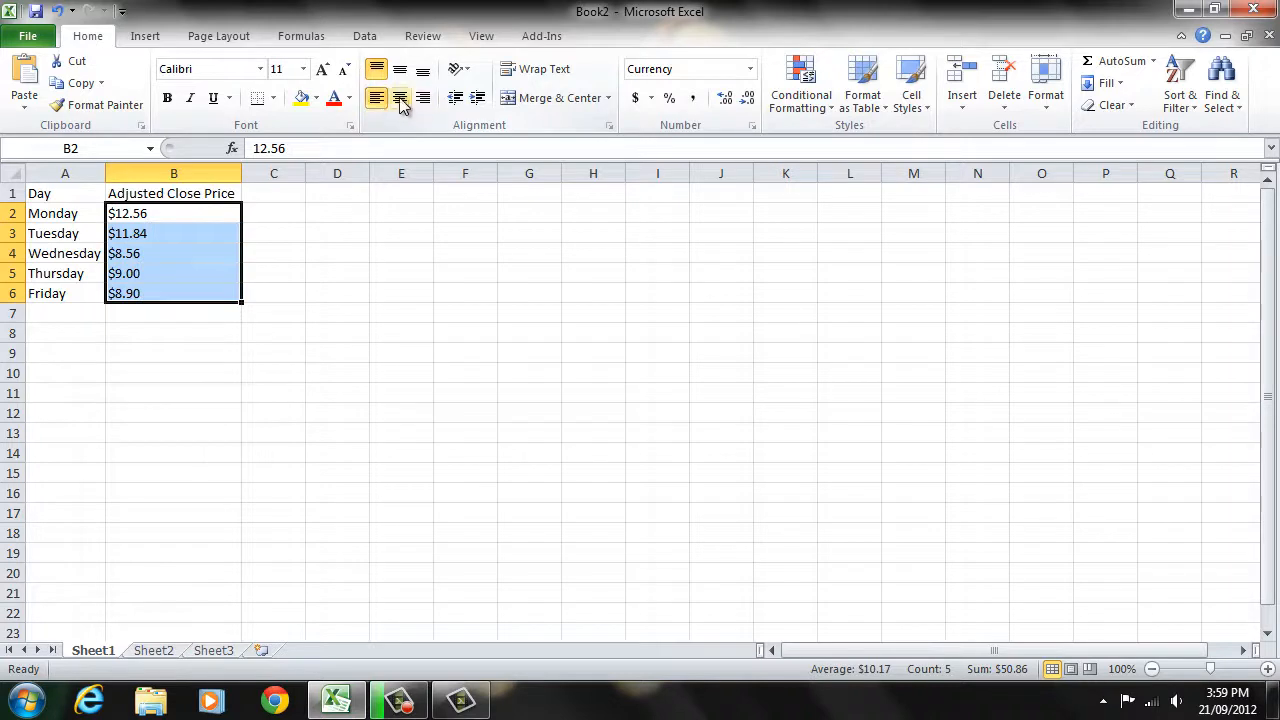
left_click(399, 100)
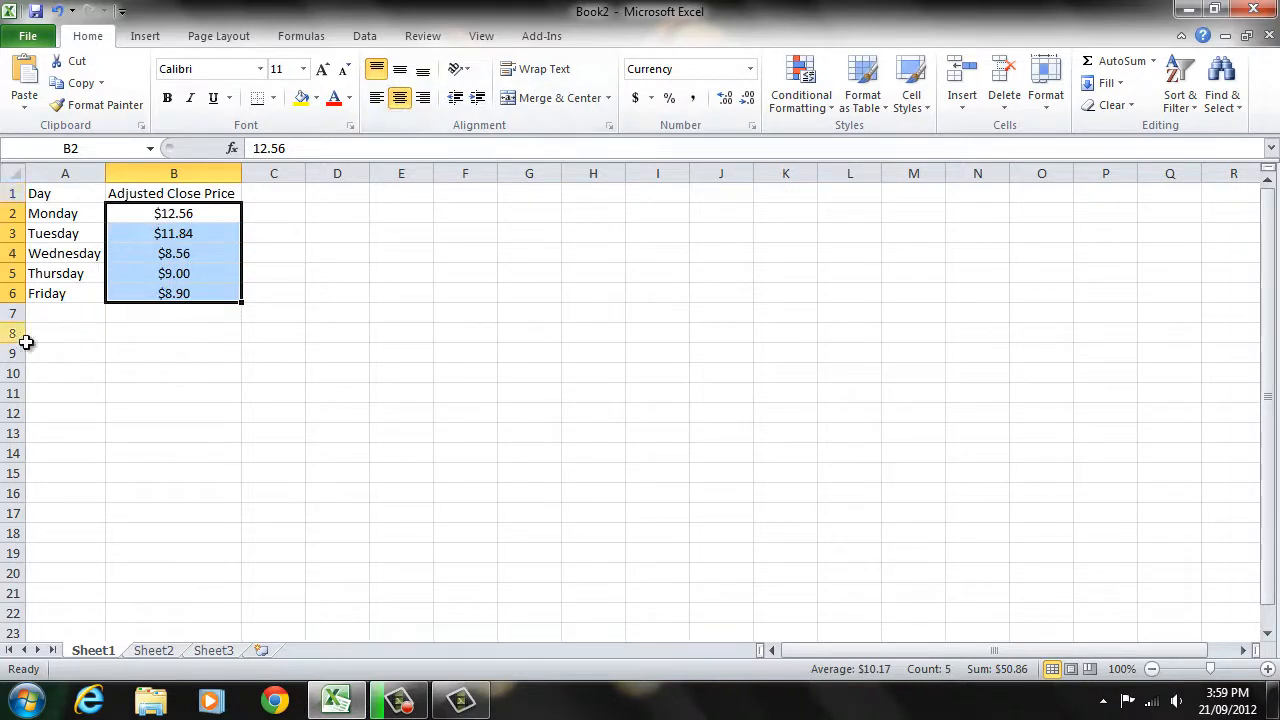
left_click(351, 245)
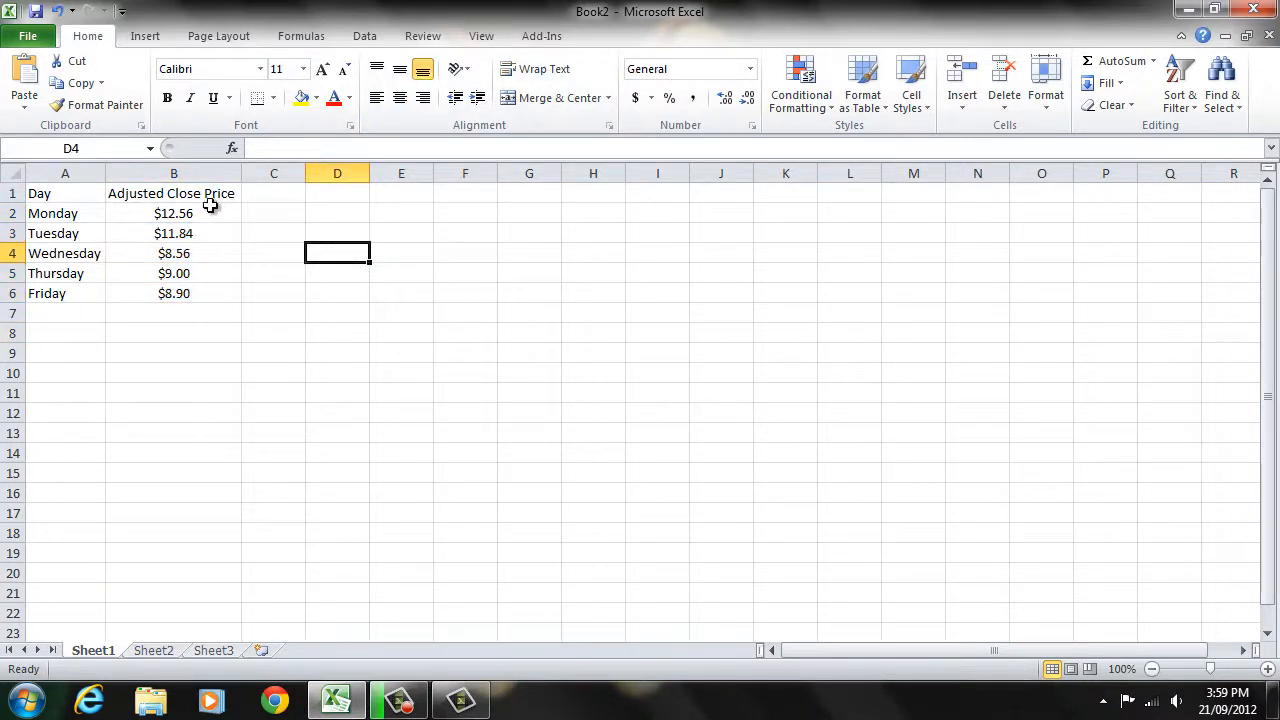
Examine the average, count and sum of selected prices in column B for all five days and for smaller groups of days
left_click_drag(208, 210, 201, 289)
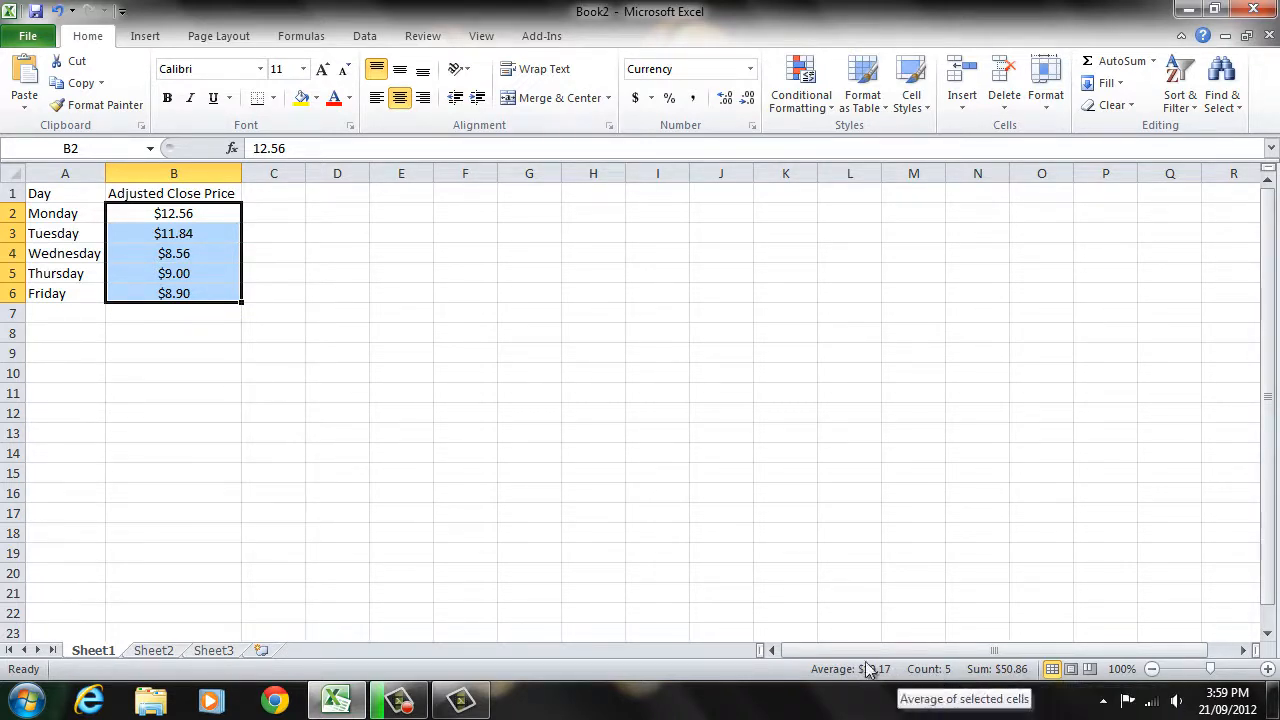
left_click(312, 290)
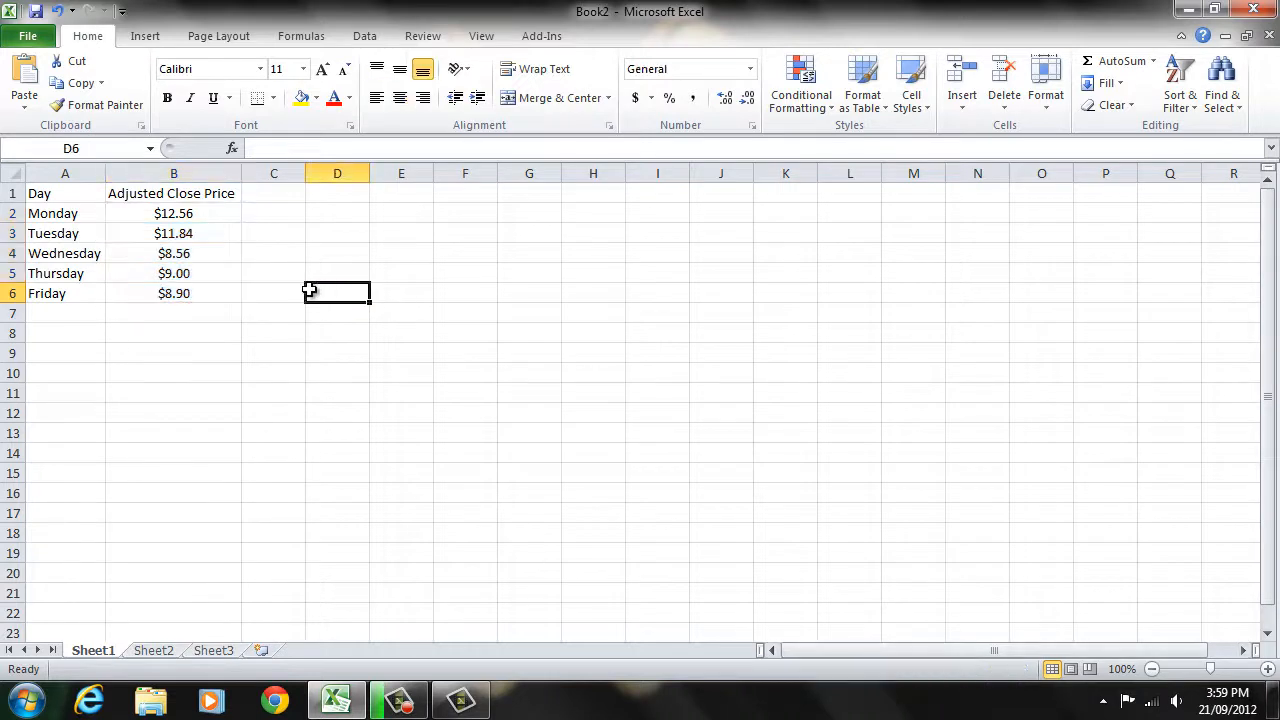
left_click(161, 253)
left_click_drag(161, 253, 182, 290)
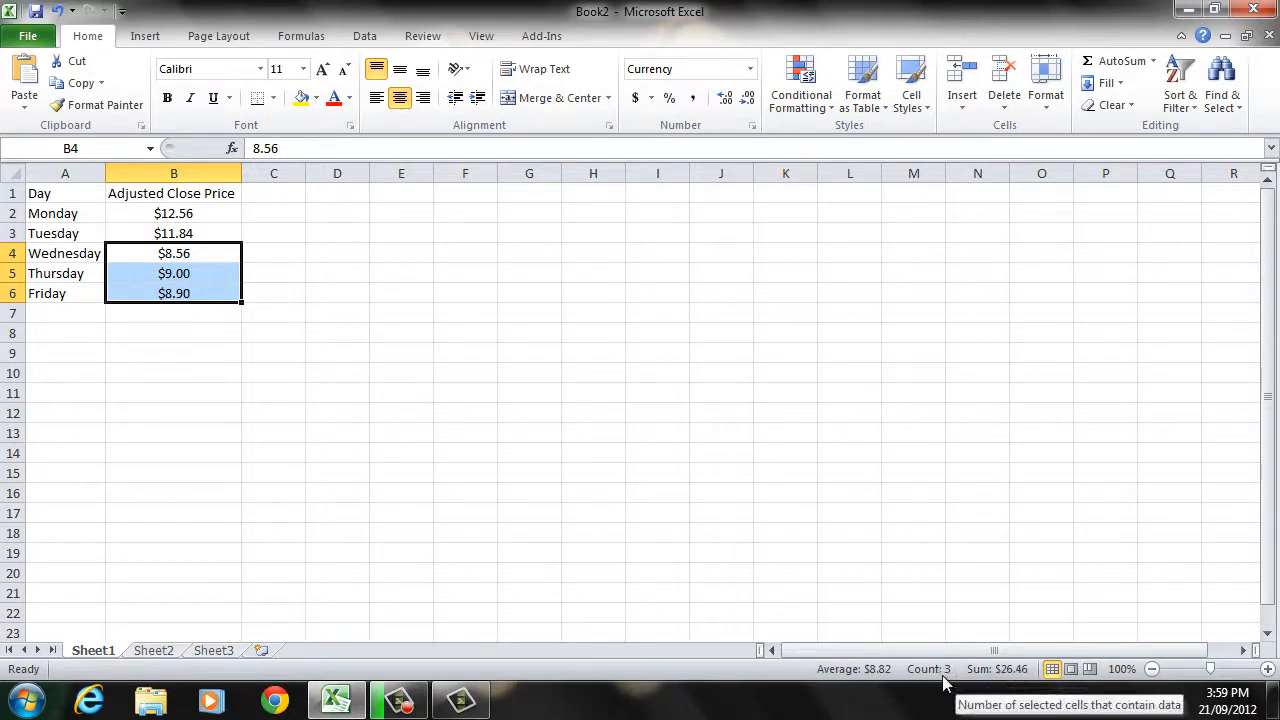
left_click(176, 226)
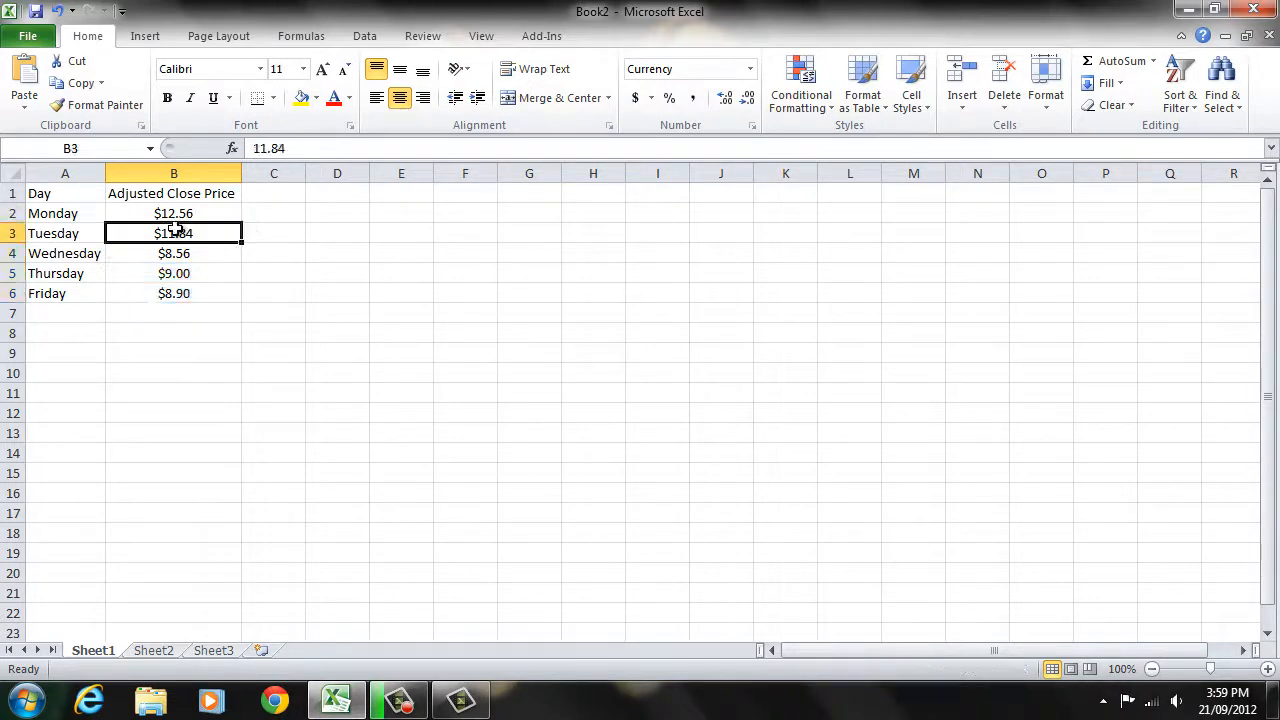
left_click(160, 271)
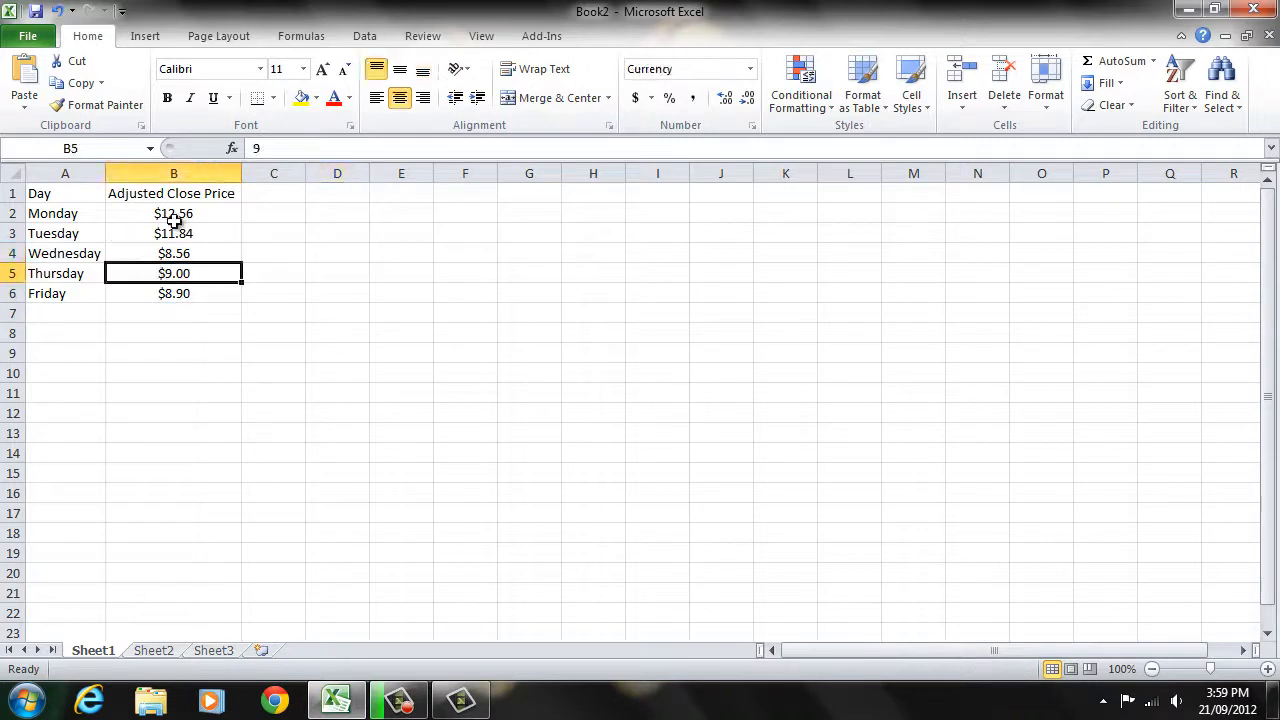
left_click_drag(177, 214, 172, 289)
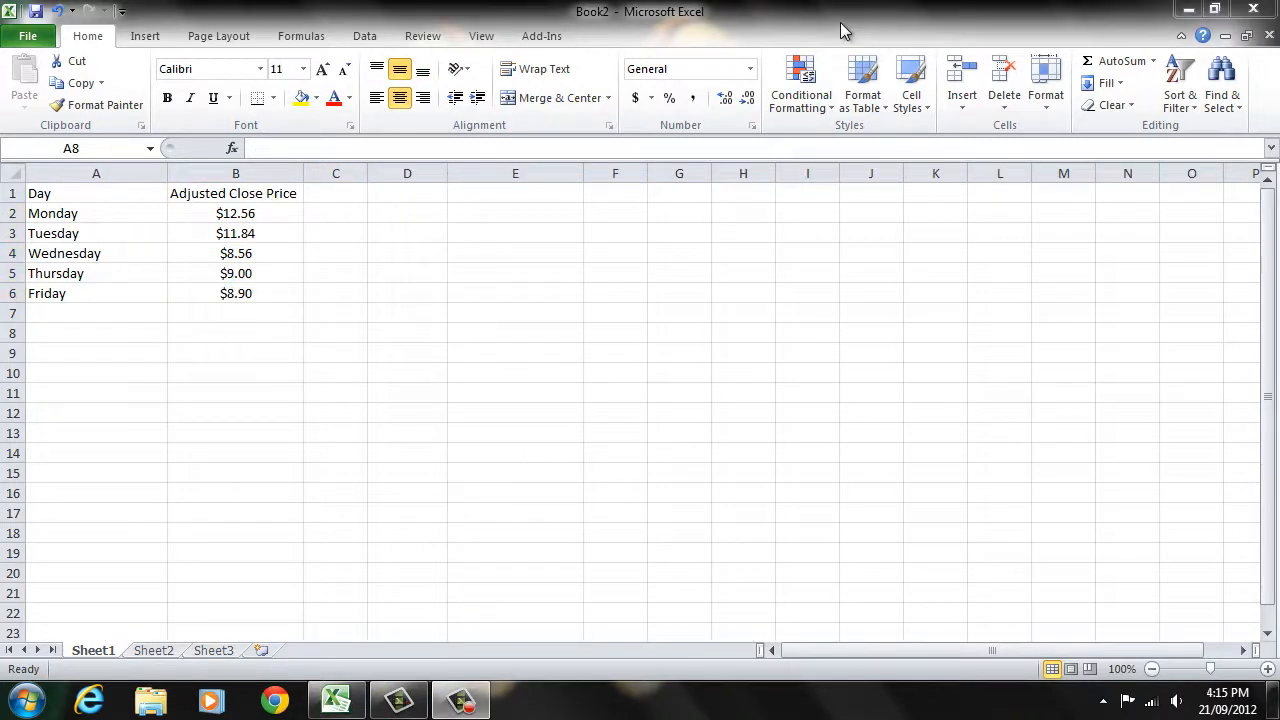
left_click(205, 214)
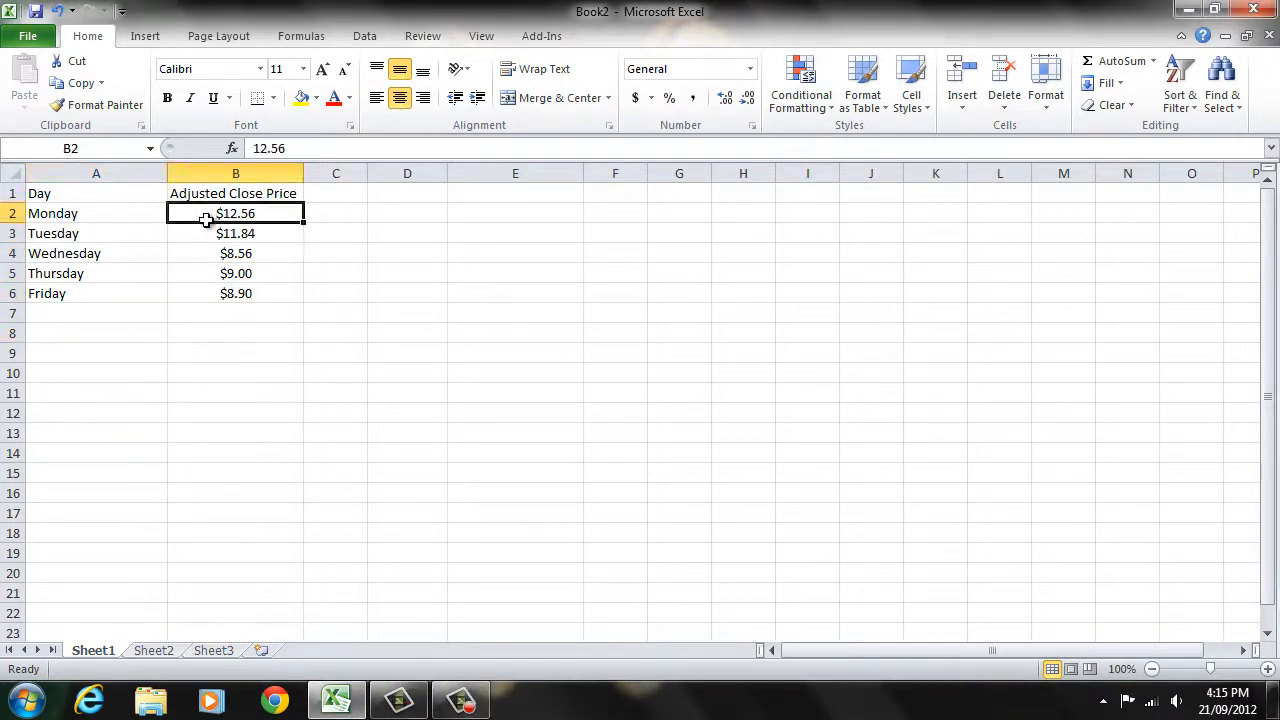
left_click_drag(205, 220, 216, 295)
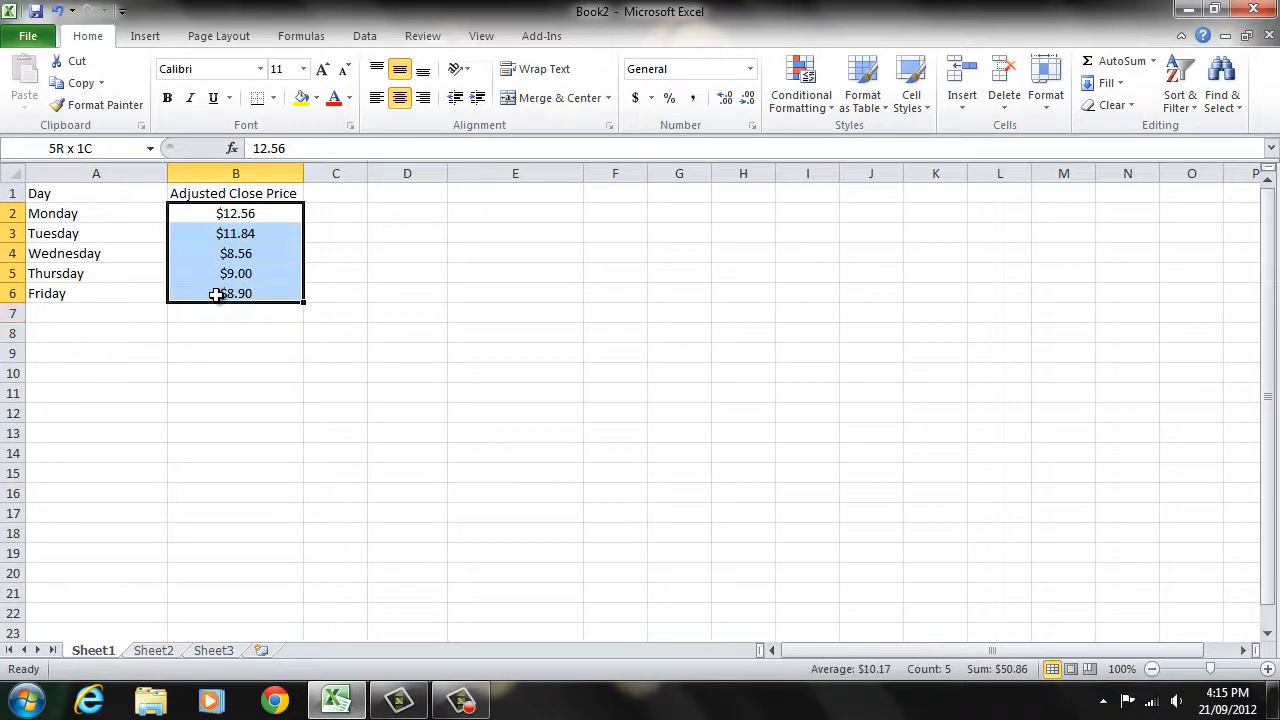
left_click_drag(203, 250, 237, 231)
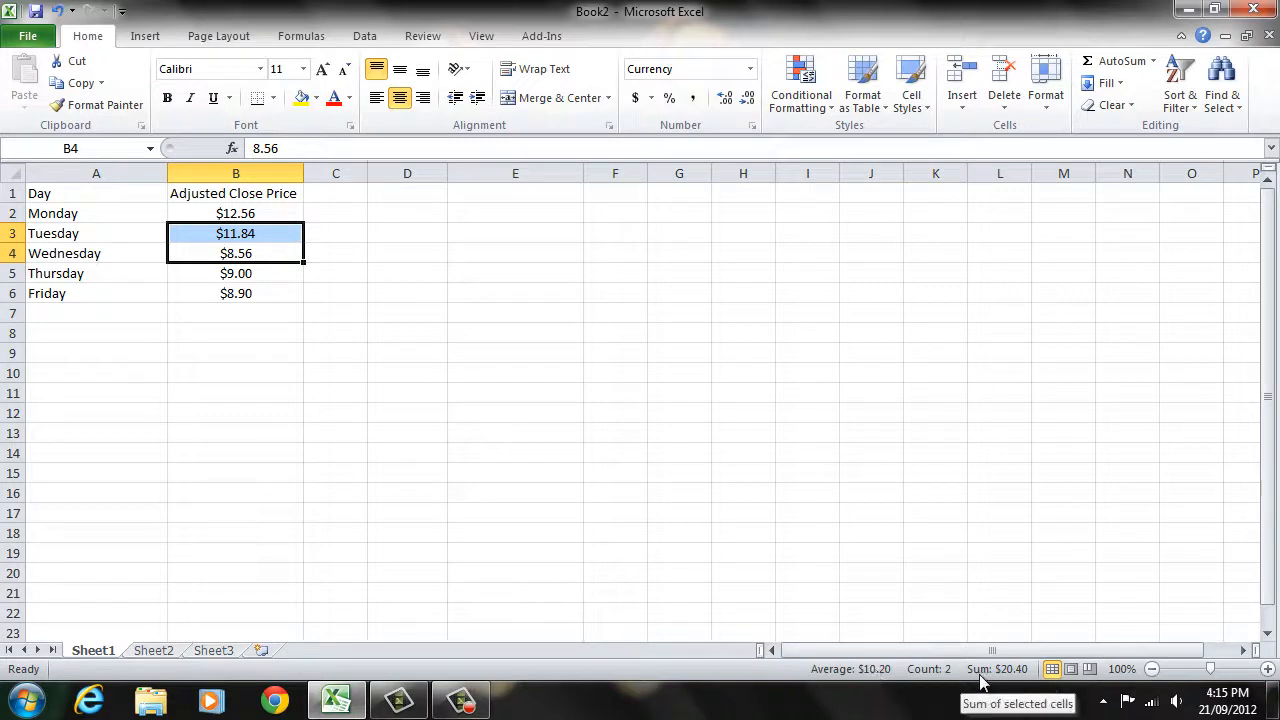
left_click(241, 291)
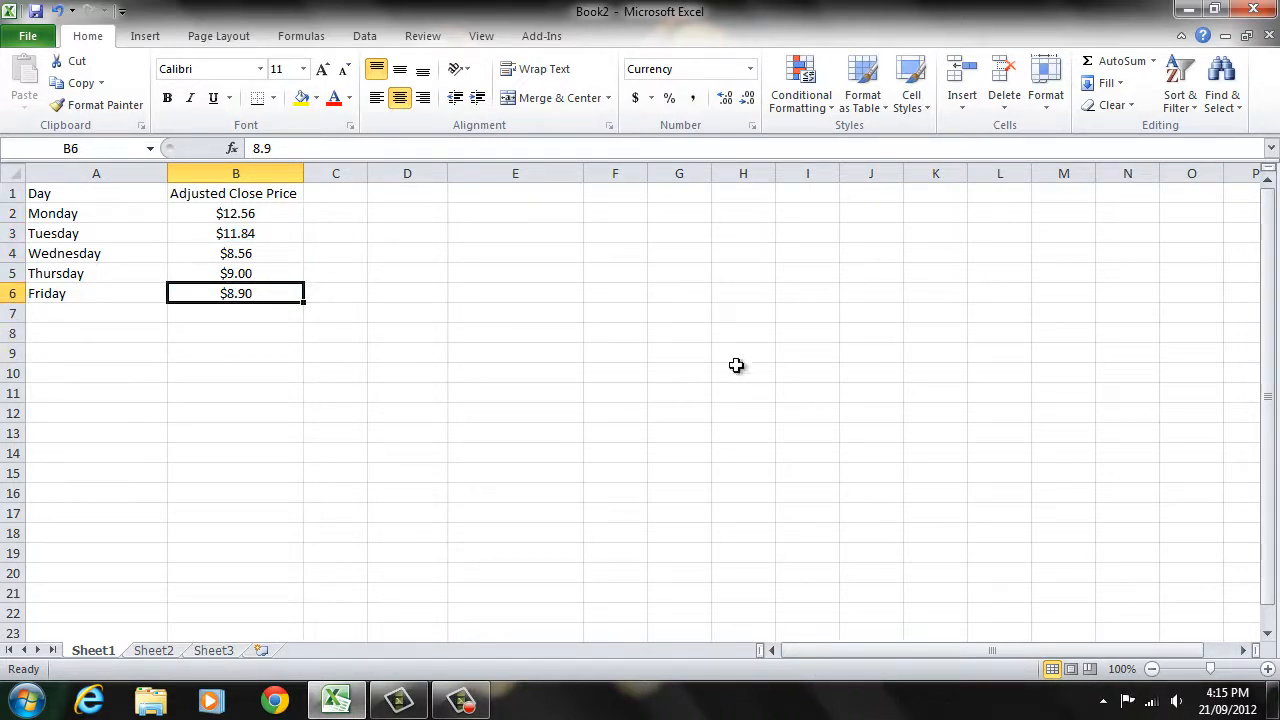
Enter the label Average Closing Price in A8
left_click(62, 334)
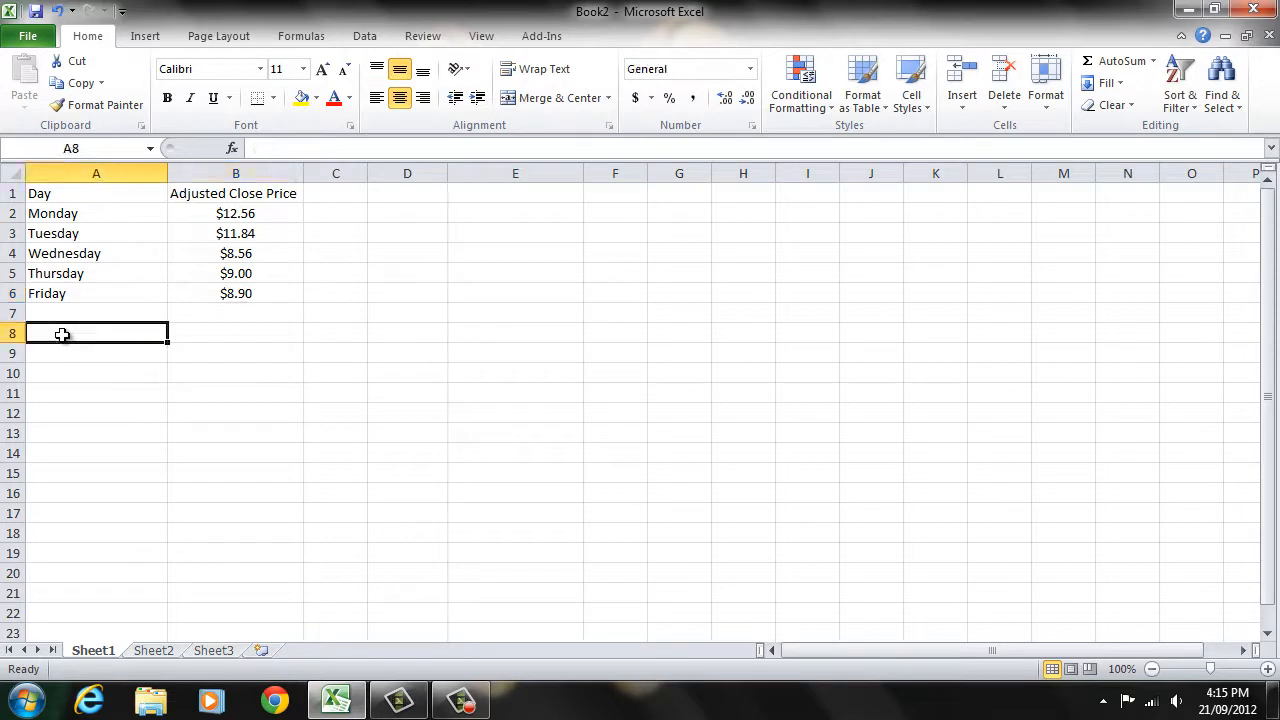
type("Av")
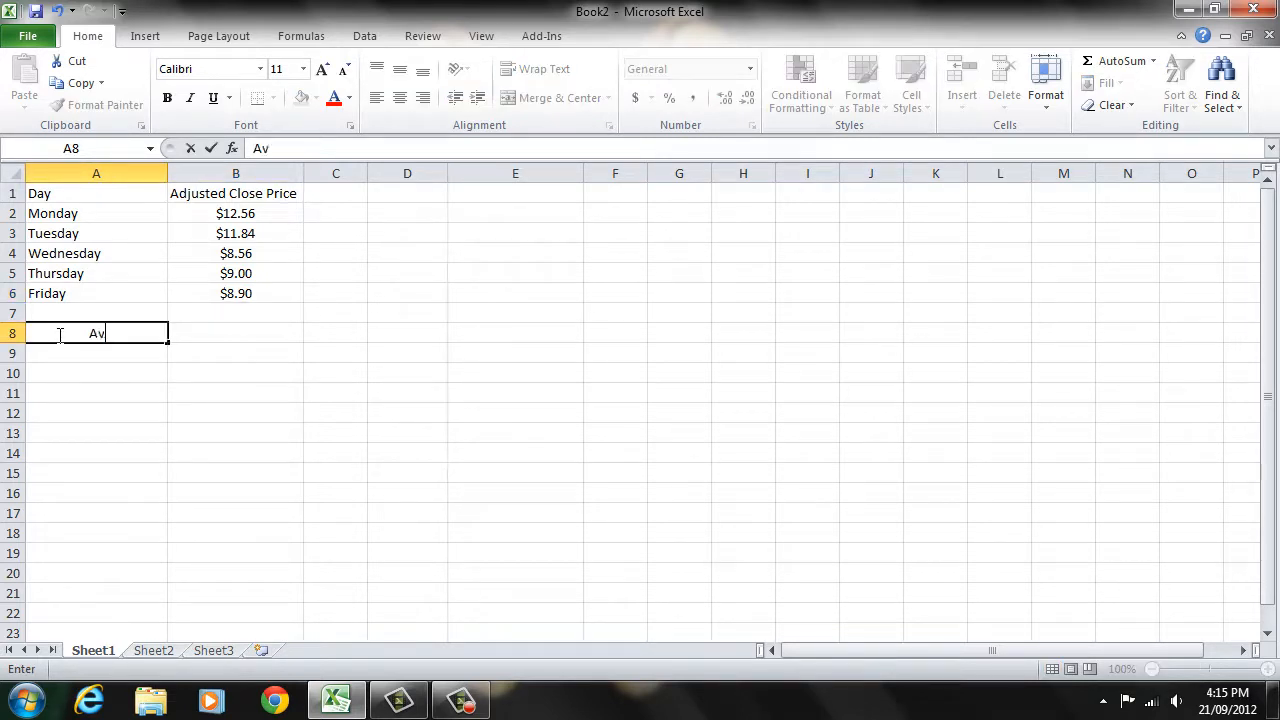
type("erage Cl")
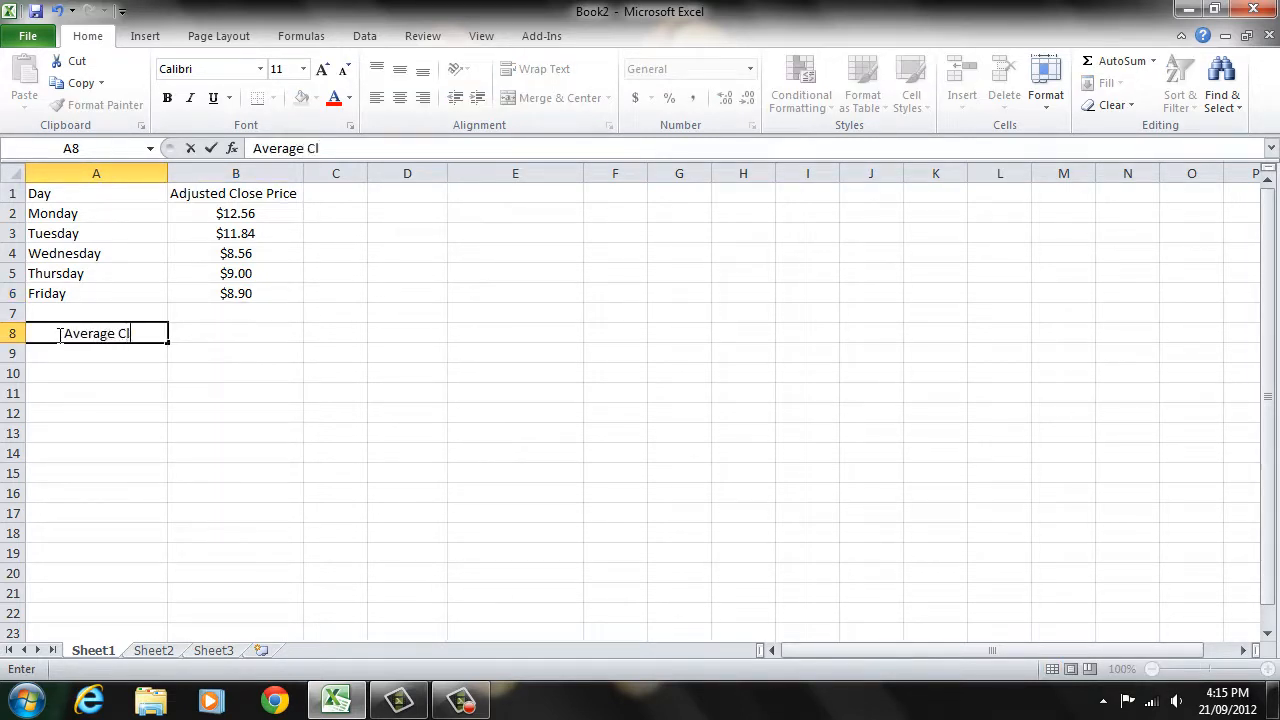
type("osing Price")
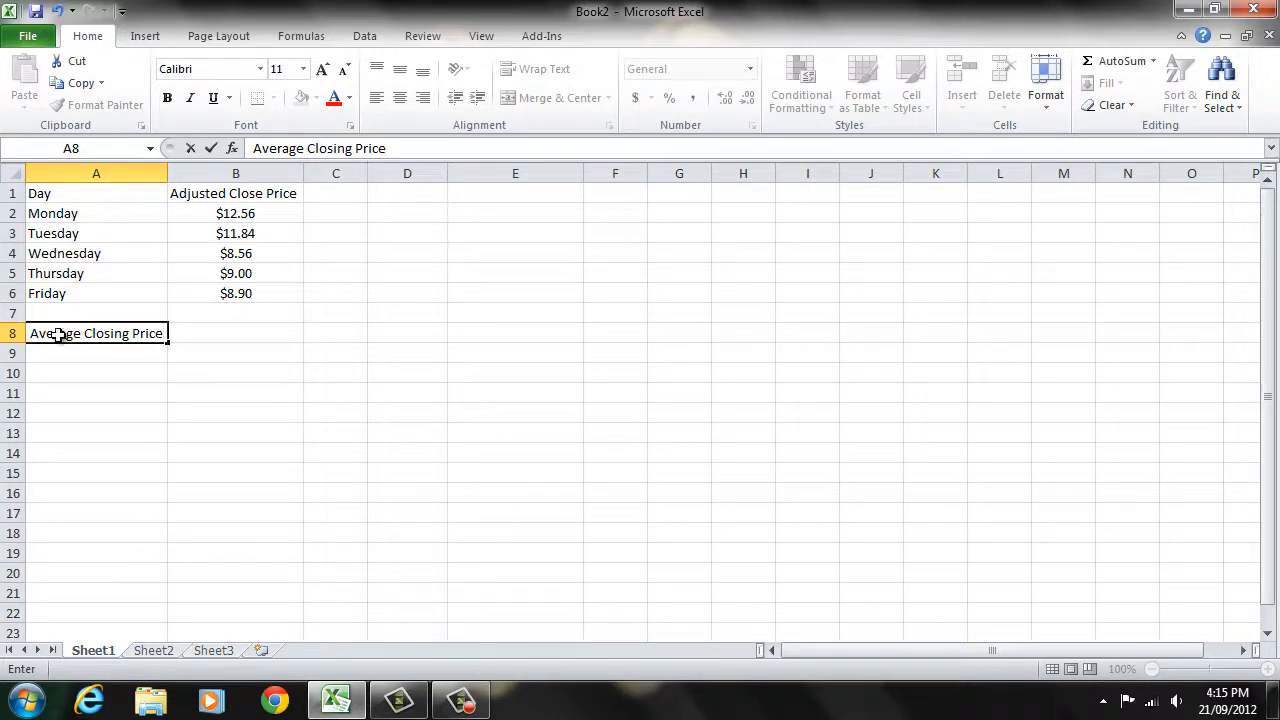
key("Return")
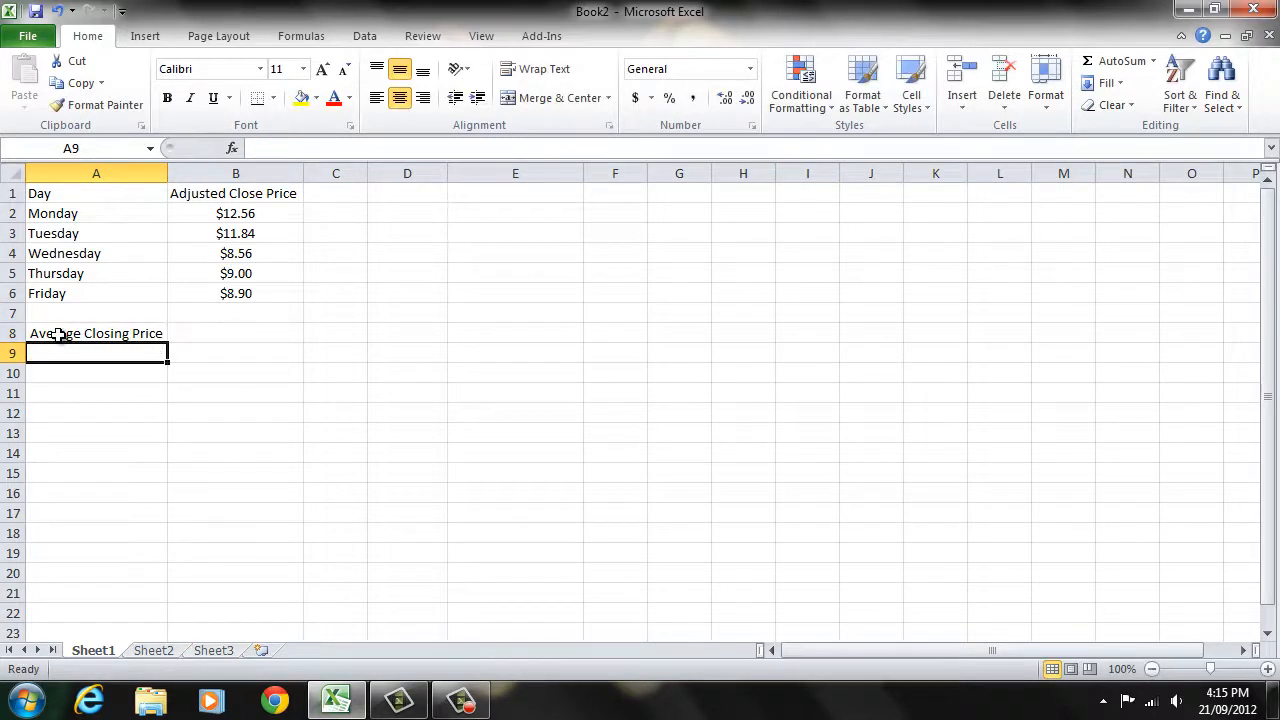
Enter the formula =B2+B3+B4+B5+B6 in B8 to add up the Monday to Friday prices
left_click(260, 333)
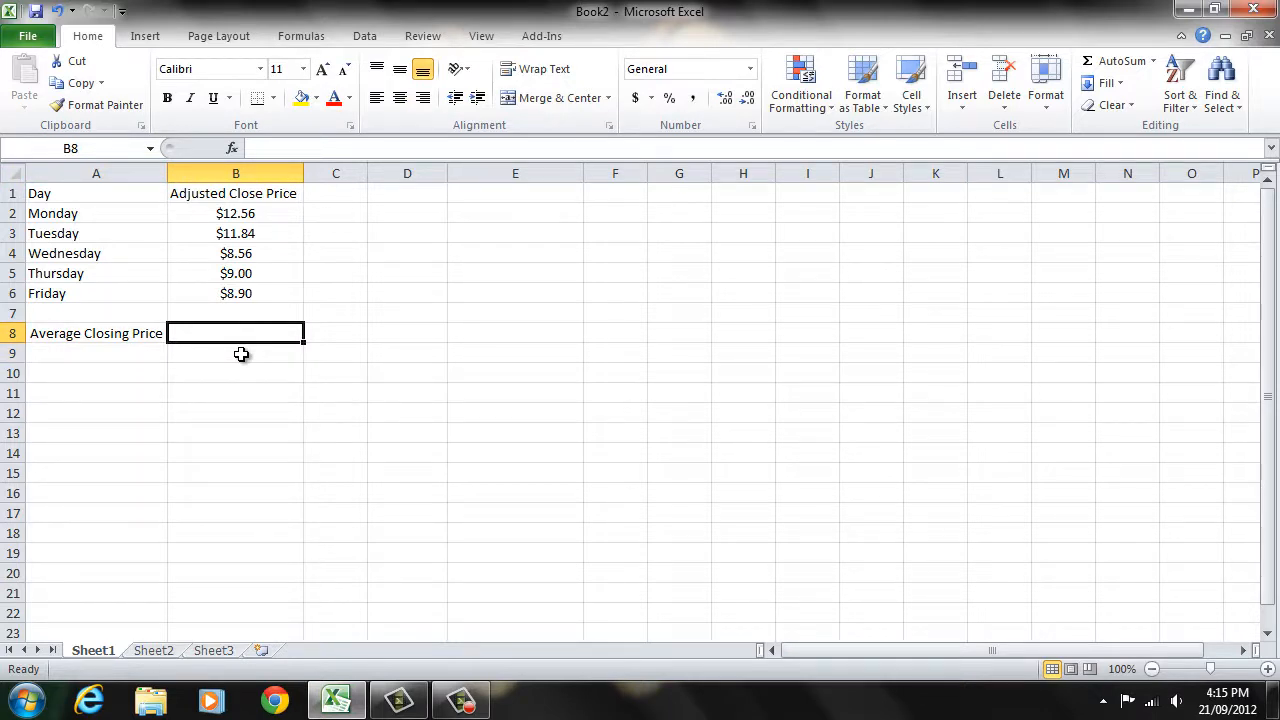
type("=")
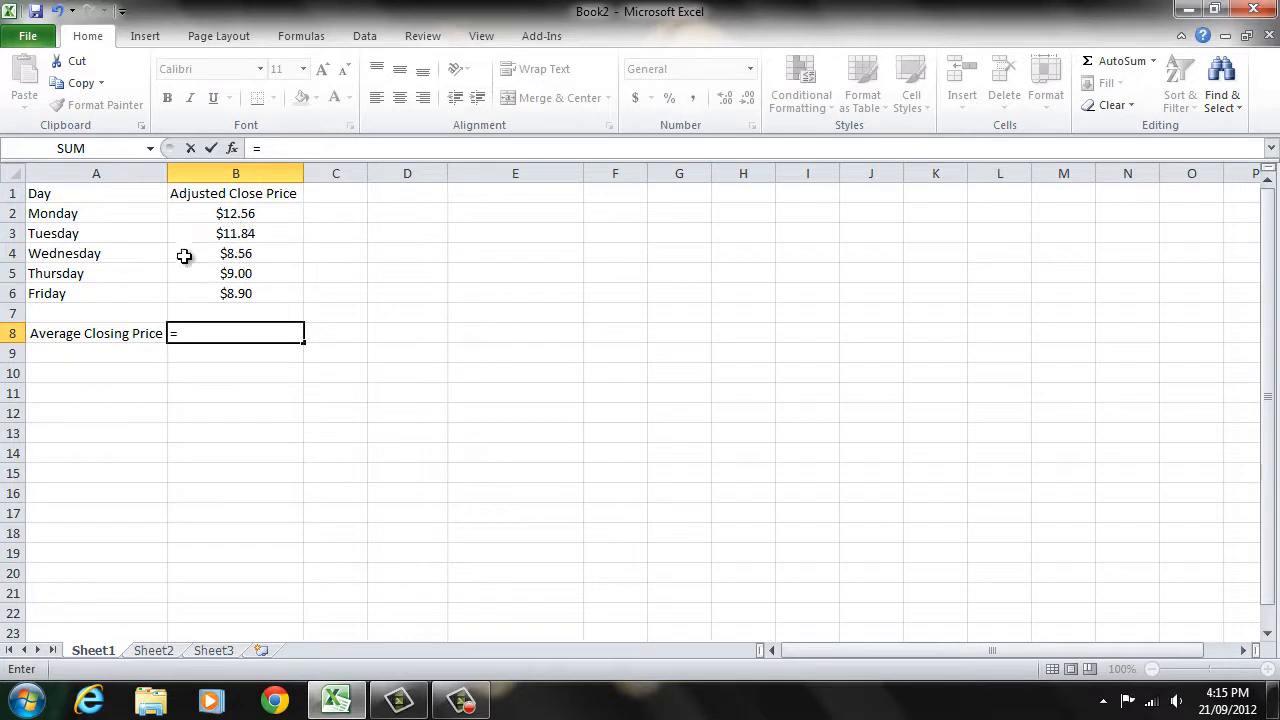
left_click(258, 213)
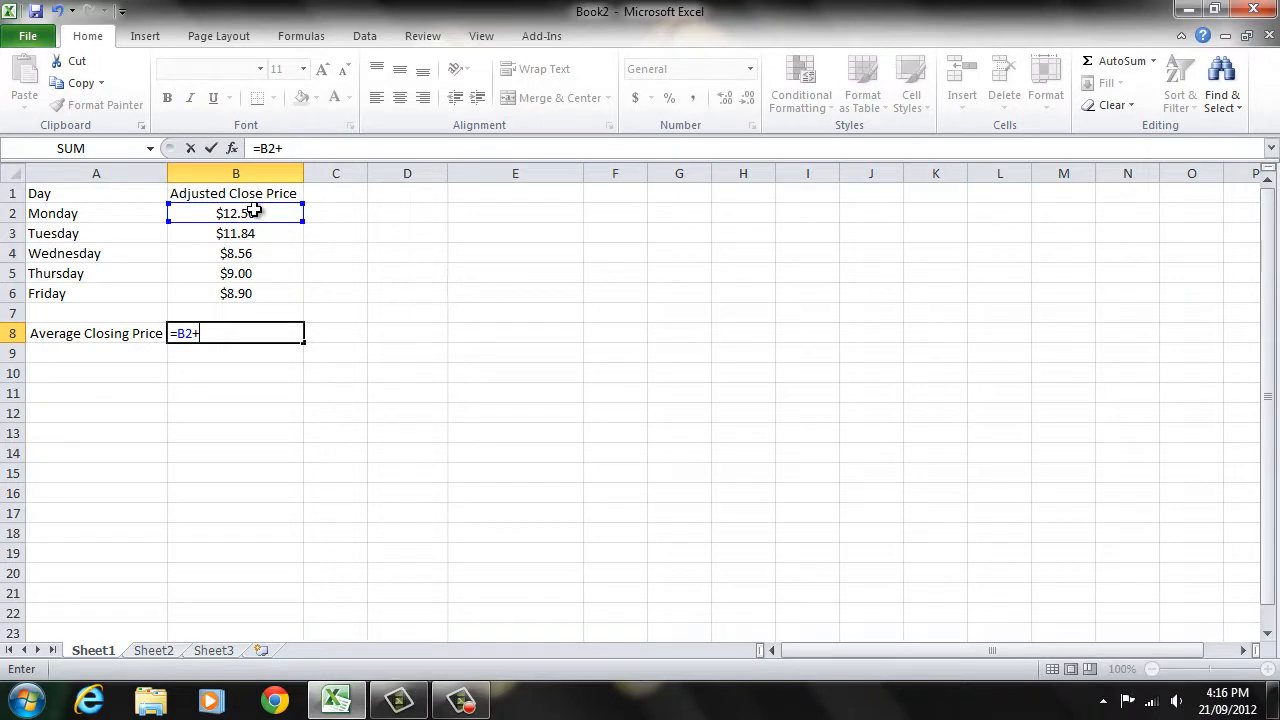
type("+")
left_click(238, 232)
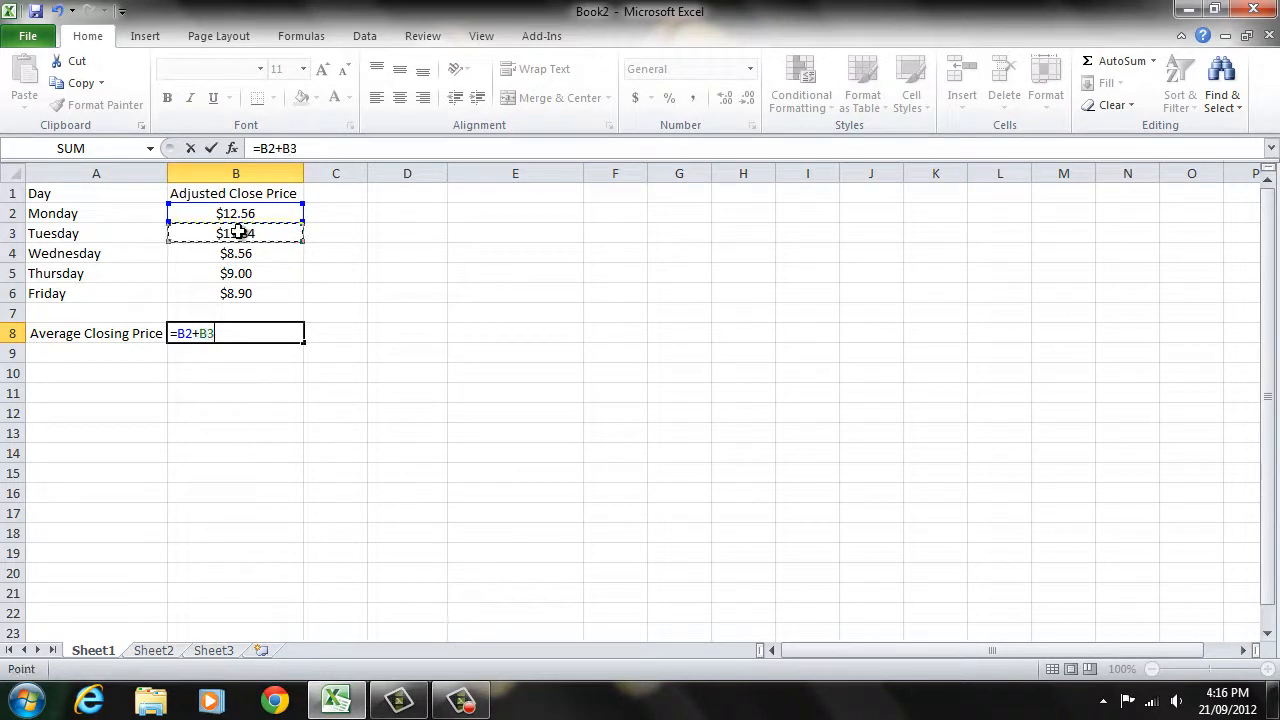
type("+")
left_click(266, 254)
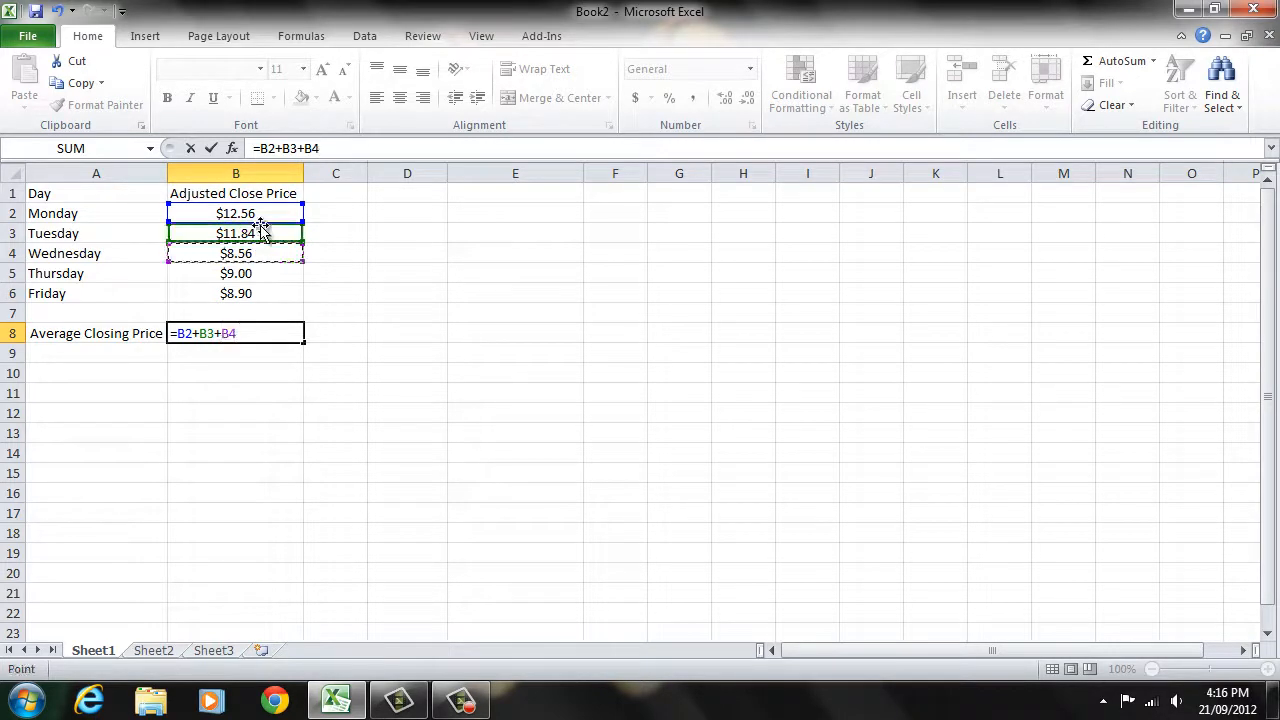
type("+")
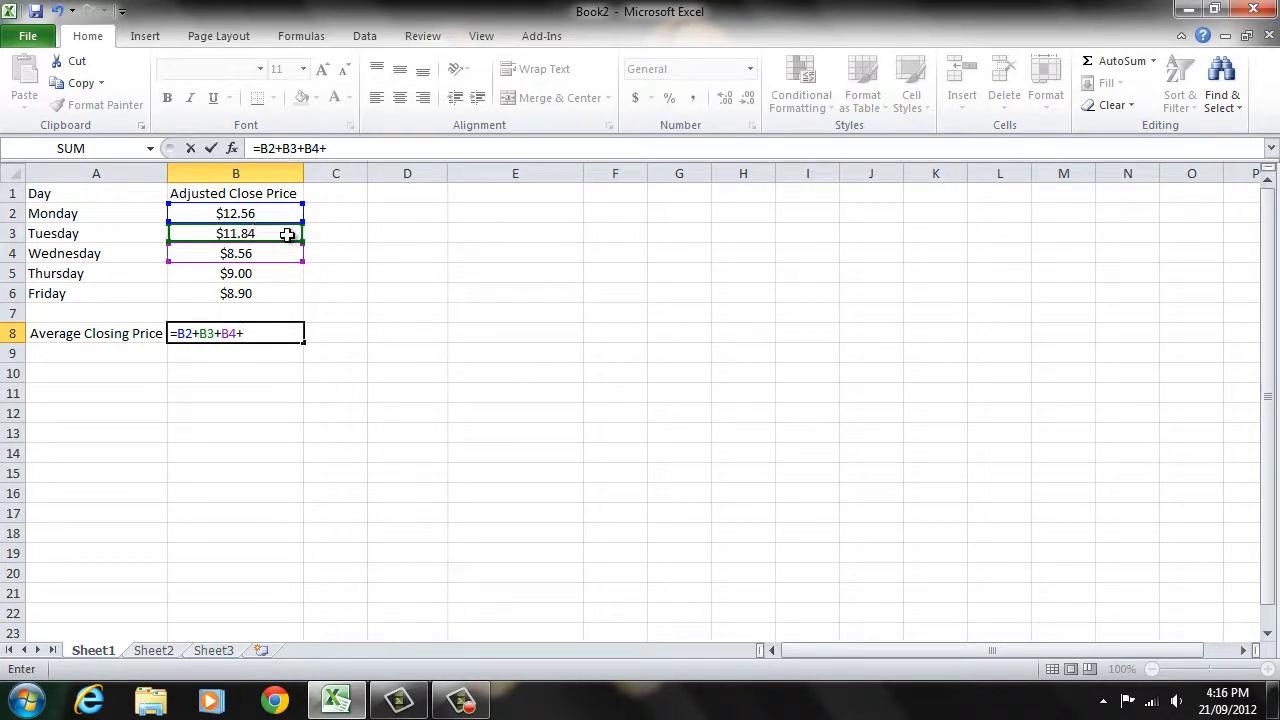
left_click(233, 272)
type("+")
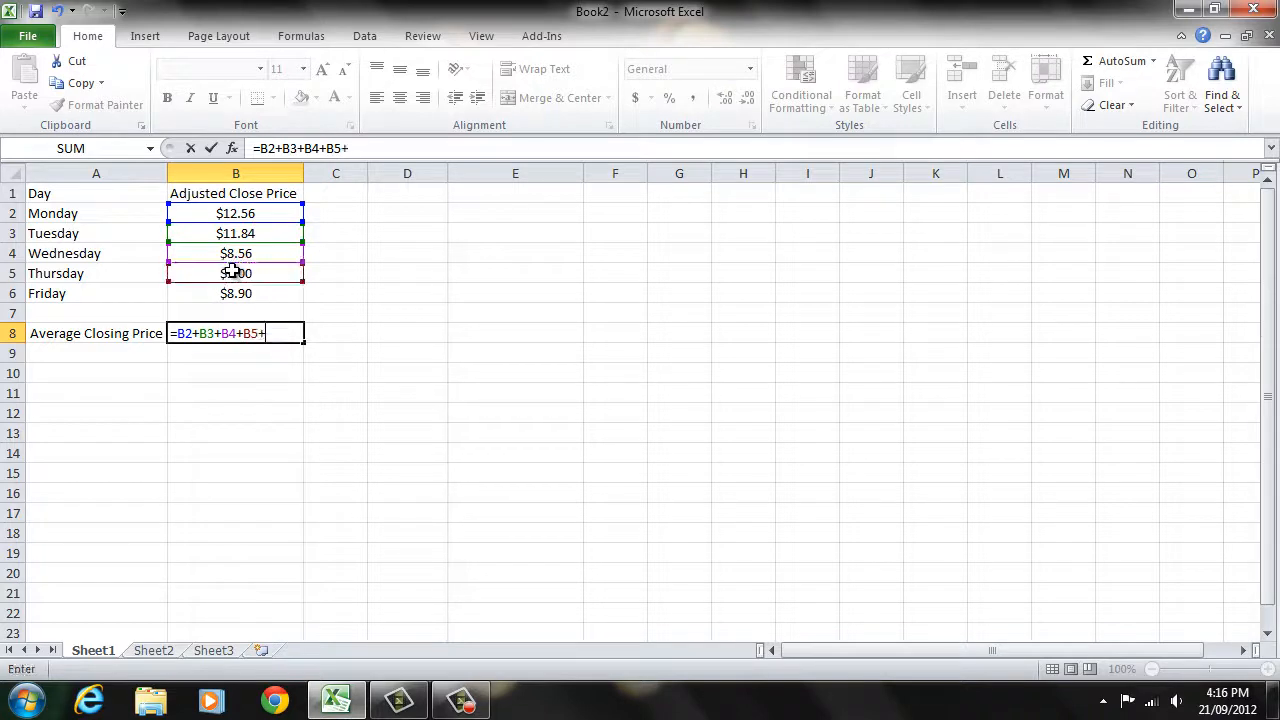
left_click(277, 293)
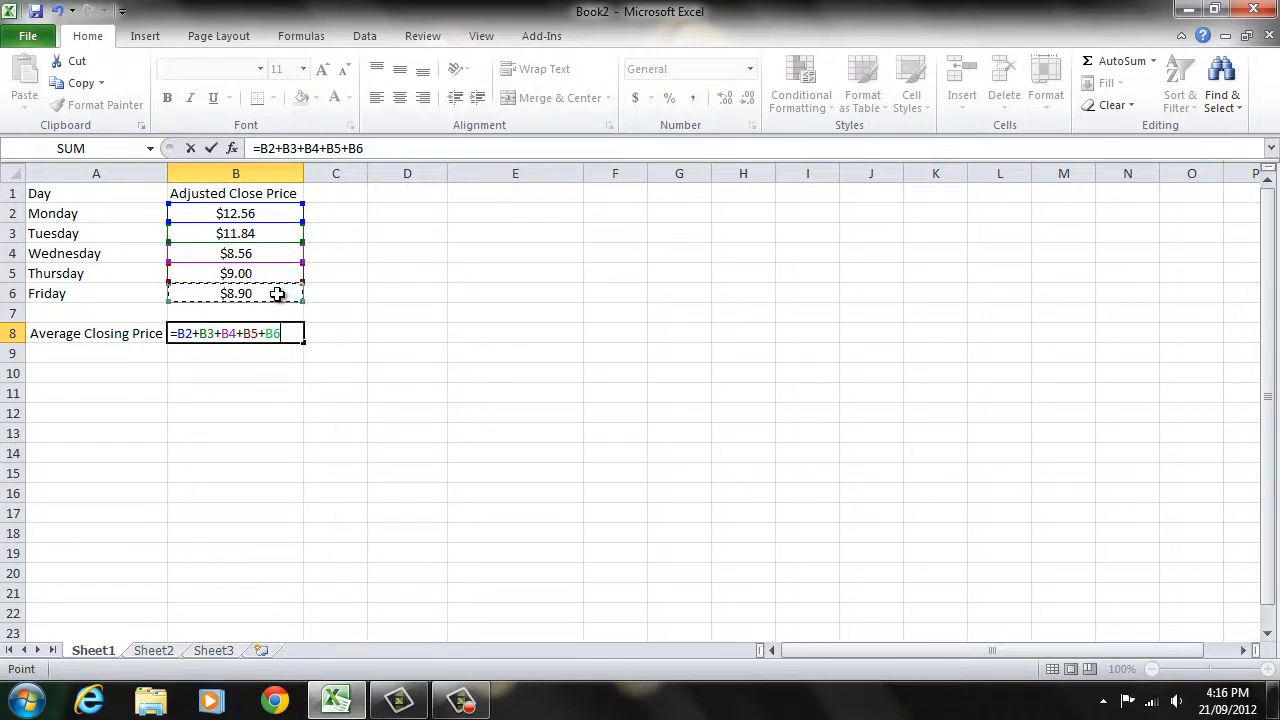
key("Return")
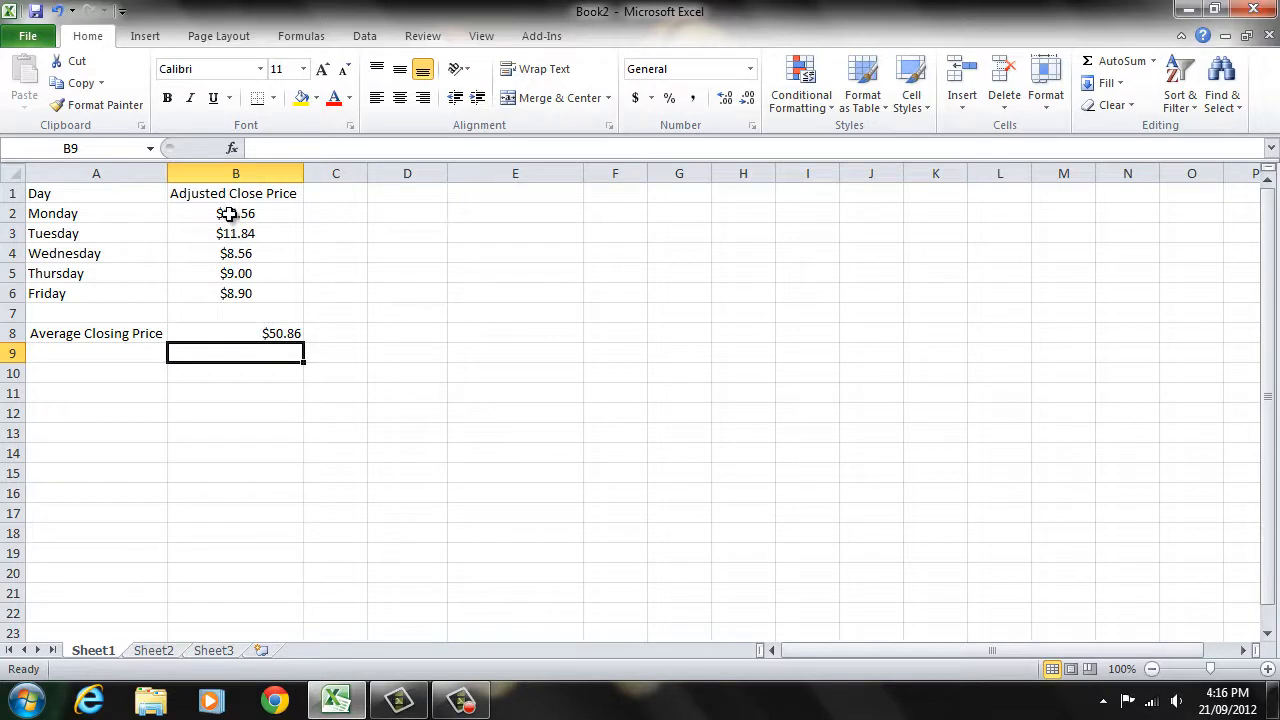
Replace the cell-by-cell addition in B8 with the formula =SUM(B2:B6)
left_click_drag(229, 211, 233, 294)
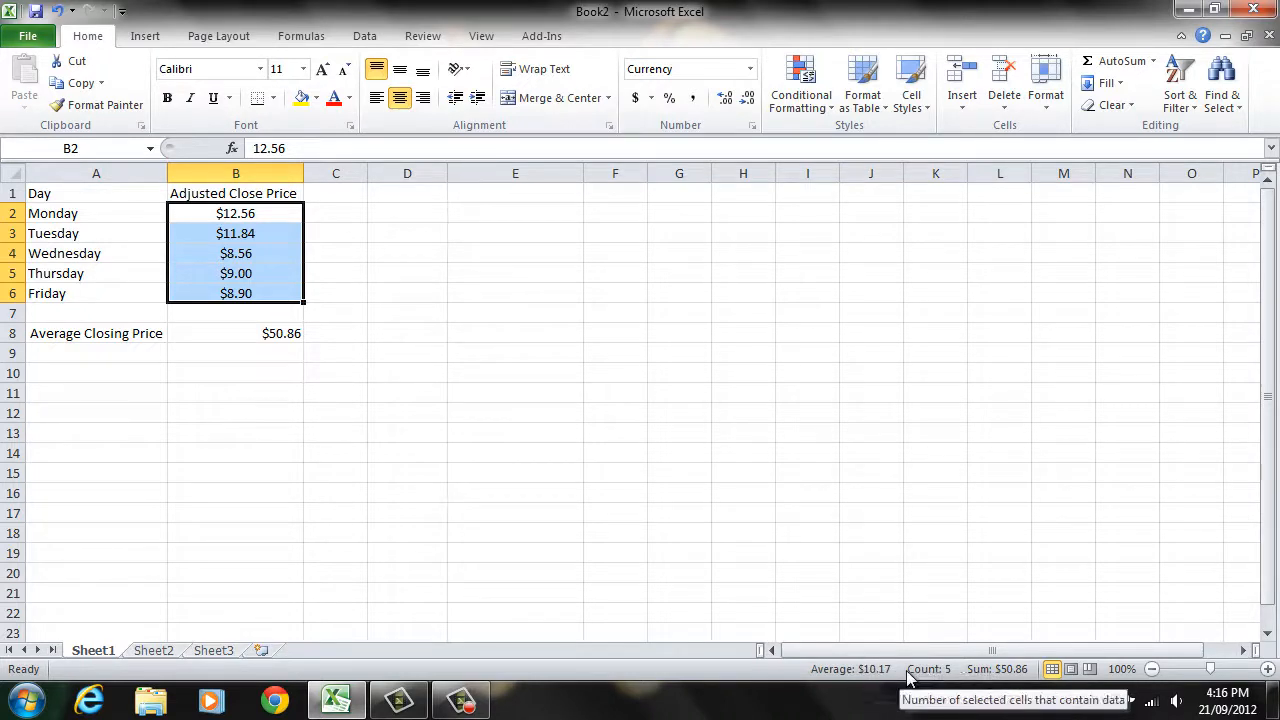
left_click(248, 333)
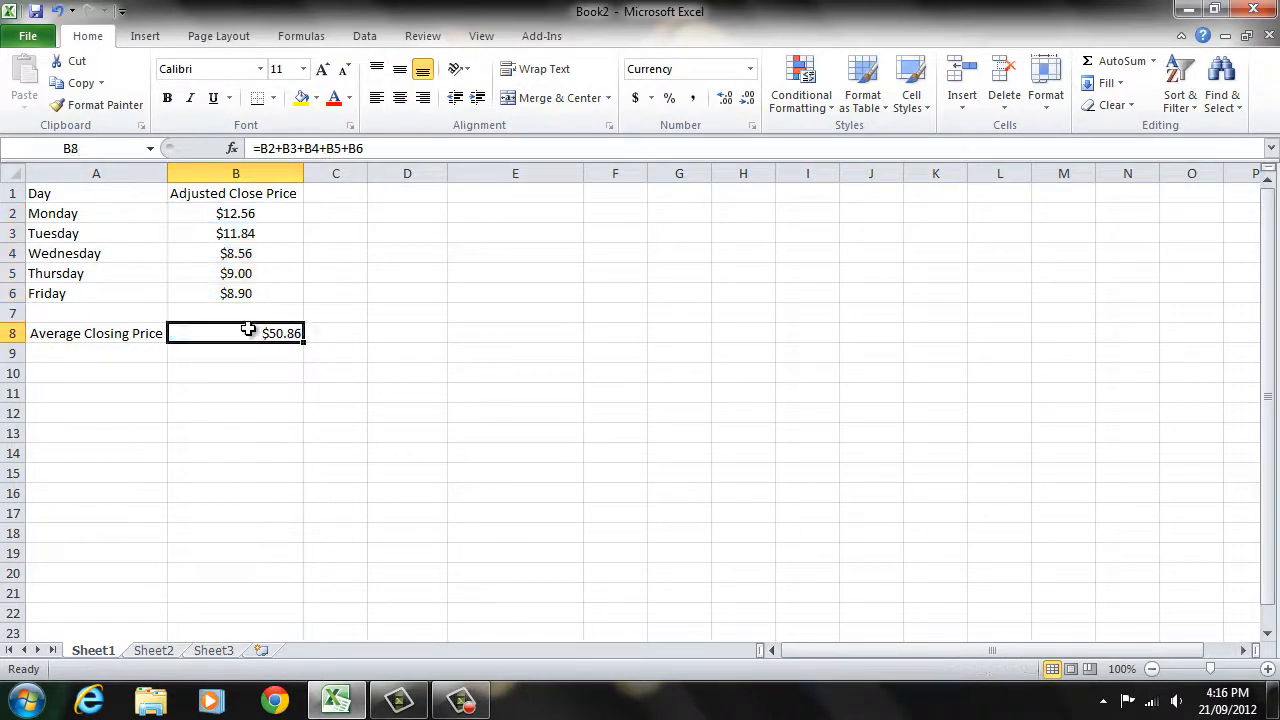
double_click(250, 333)
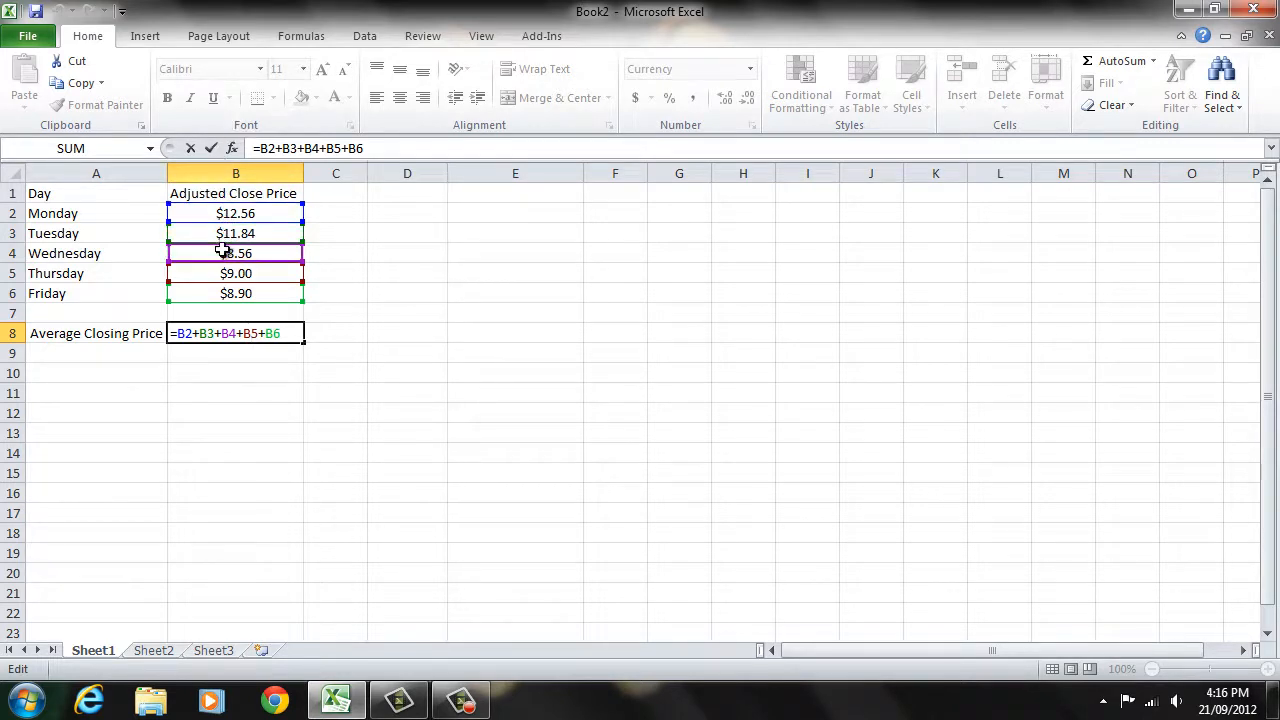
left_click(288, 331)
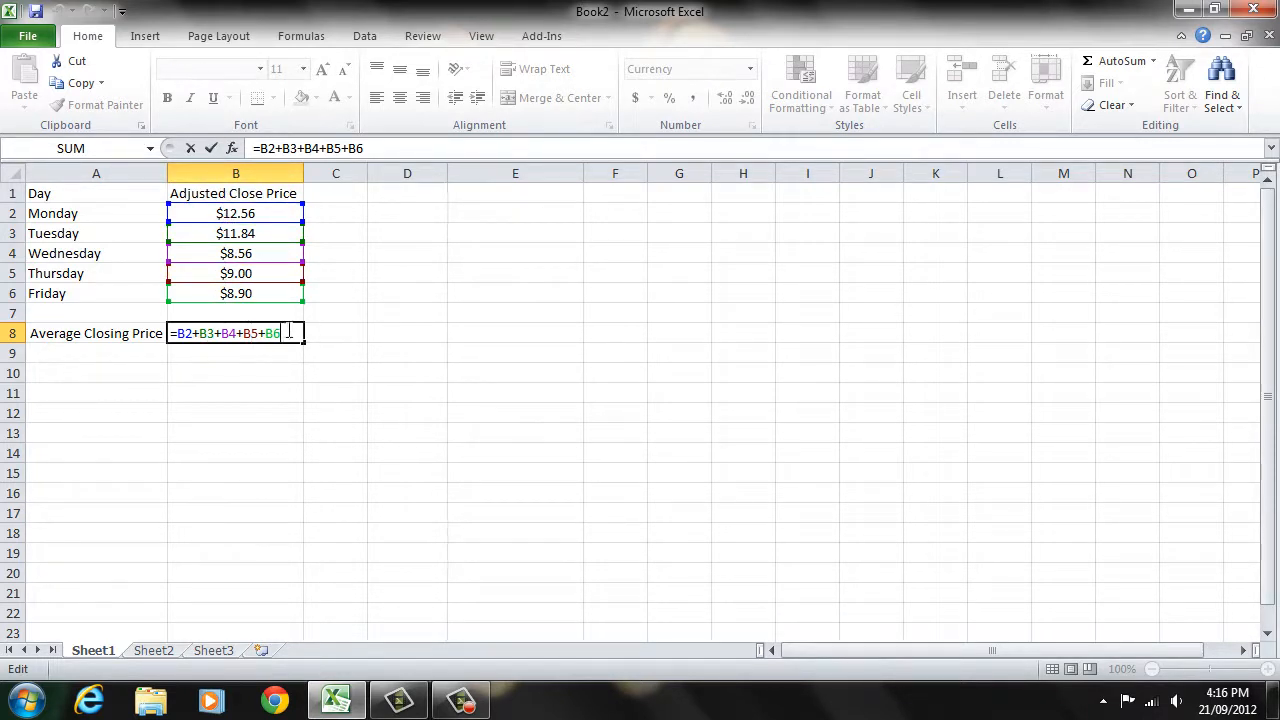
key("BackSpace")
key("BackSpace")
key("BackSpace")
key("BackSpace")
key("BackSpace")
key("BackSpace")
key("BackSpace")
key("BackSpace")
key("BackSpace")
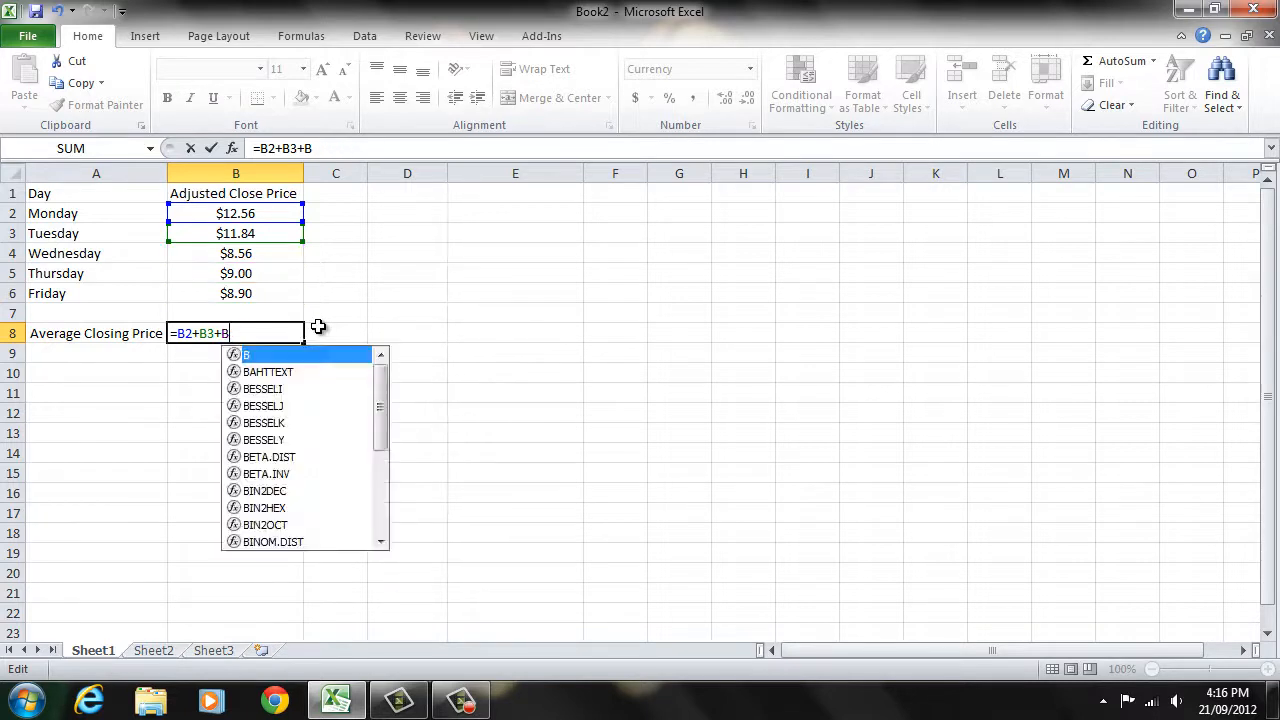
key("BackSpace")
key("BackSpace")
key("BackSpace")
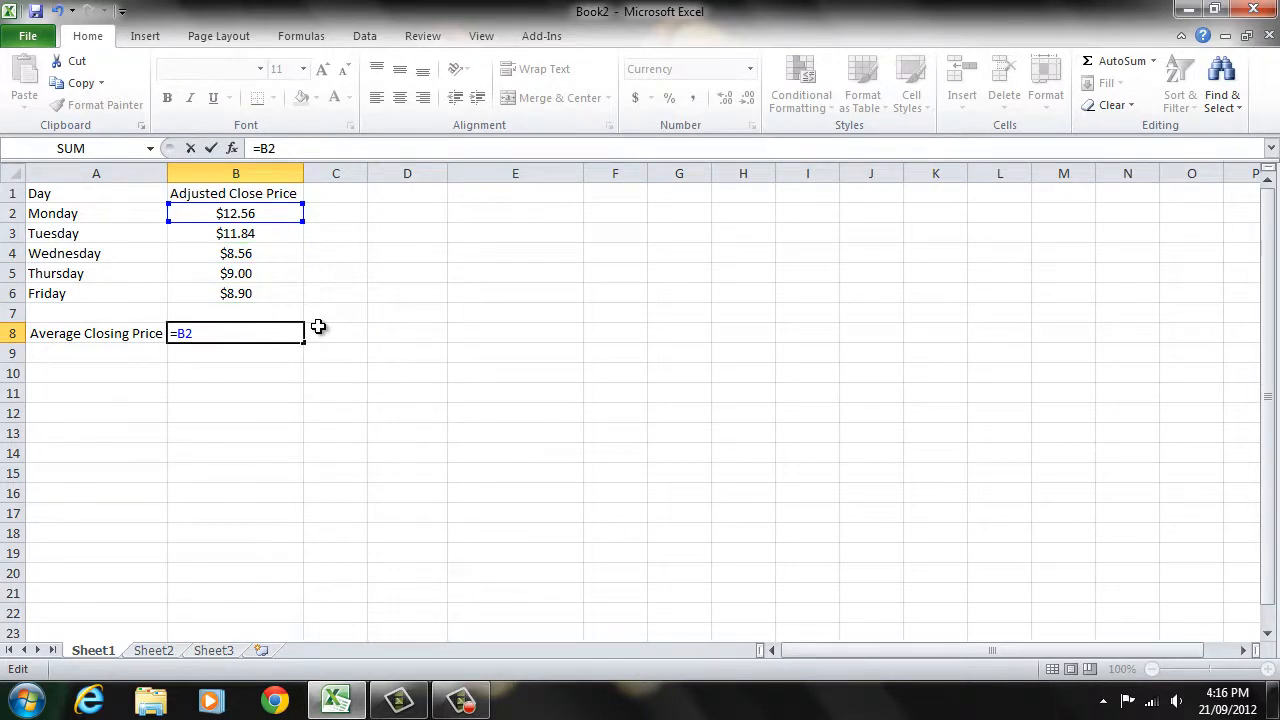
key("BackSpace")
key("BackSpace")
type("sum")
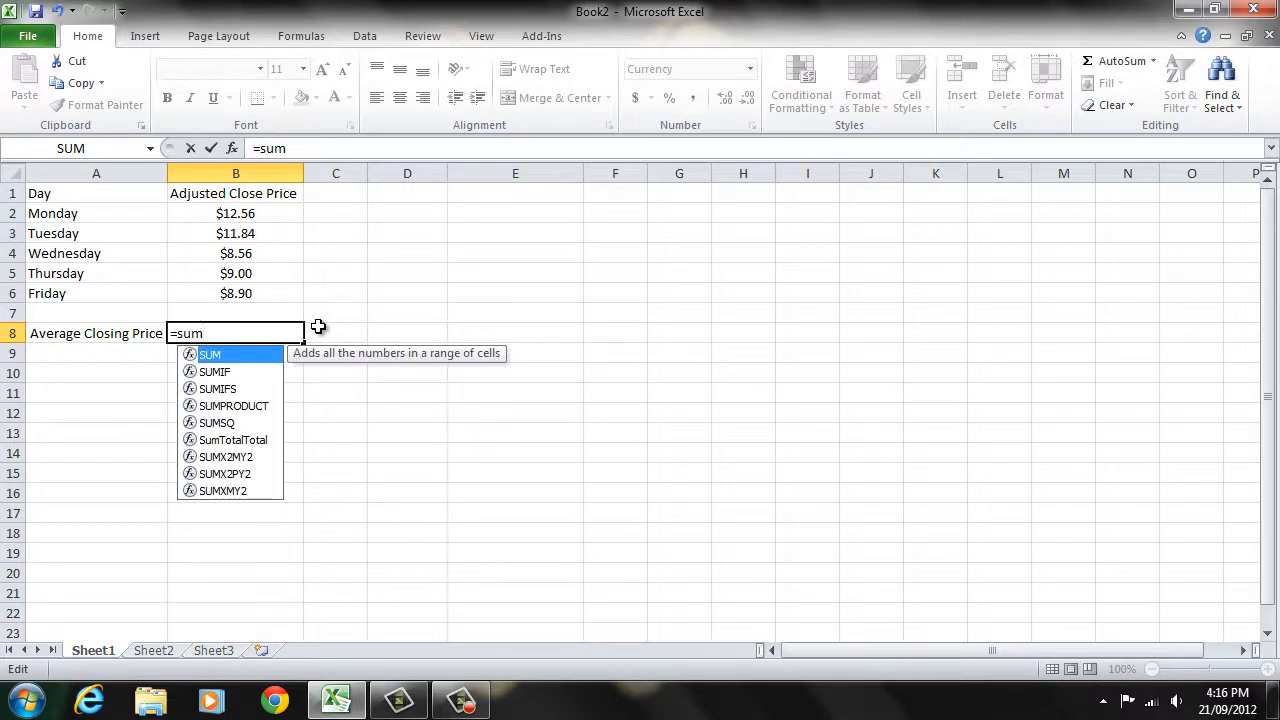
type("(")
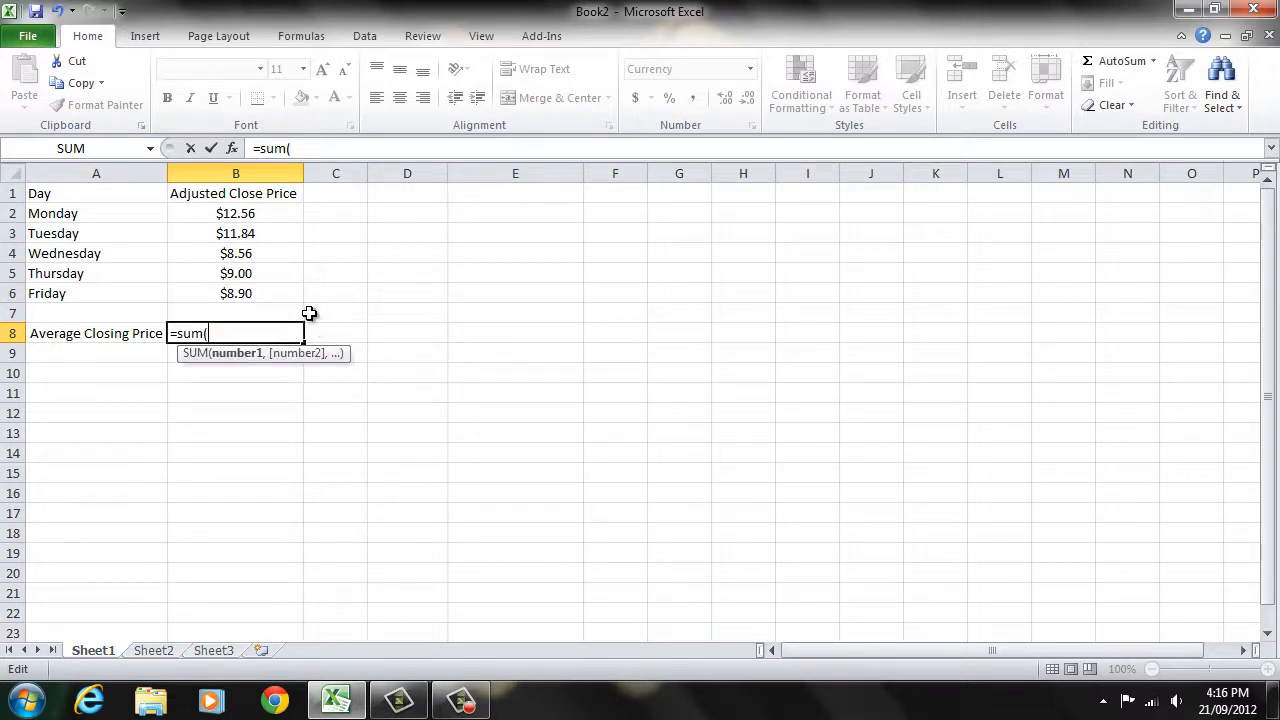
left_click_drag(250, 207, 248, 288)
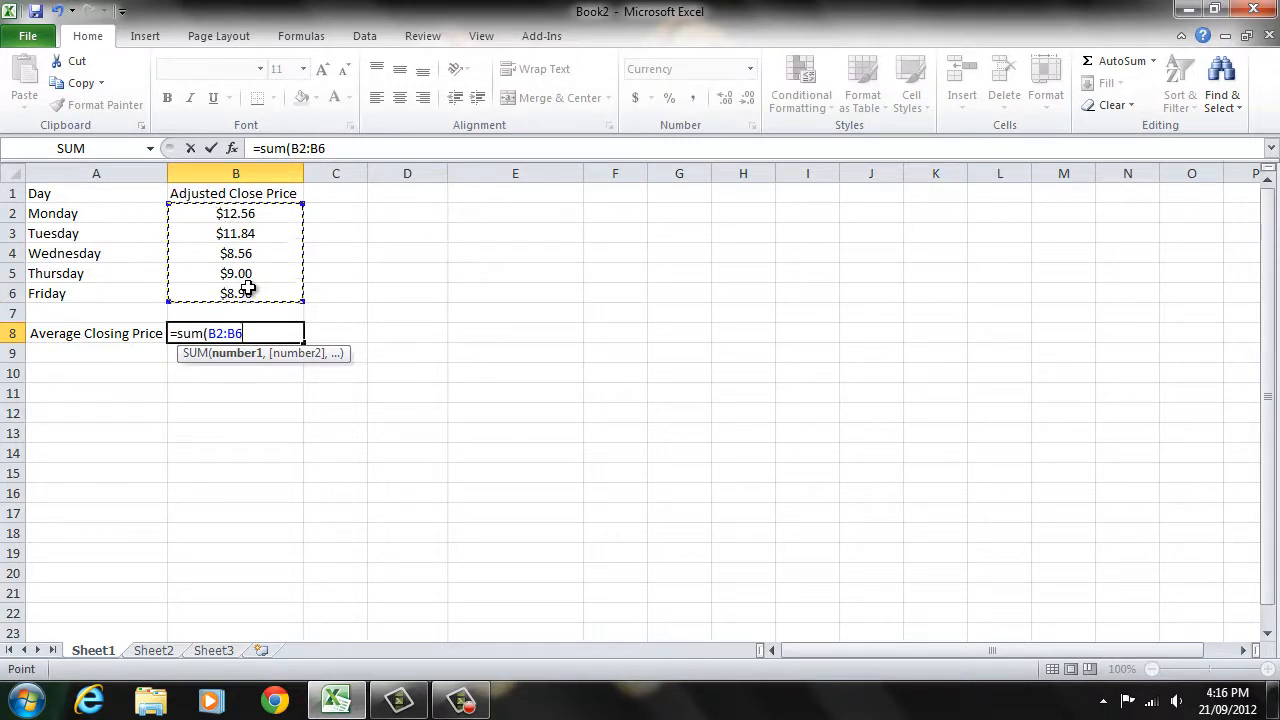
type(")")
key("Return")
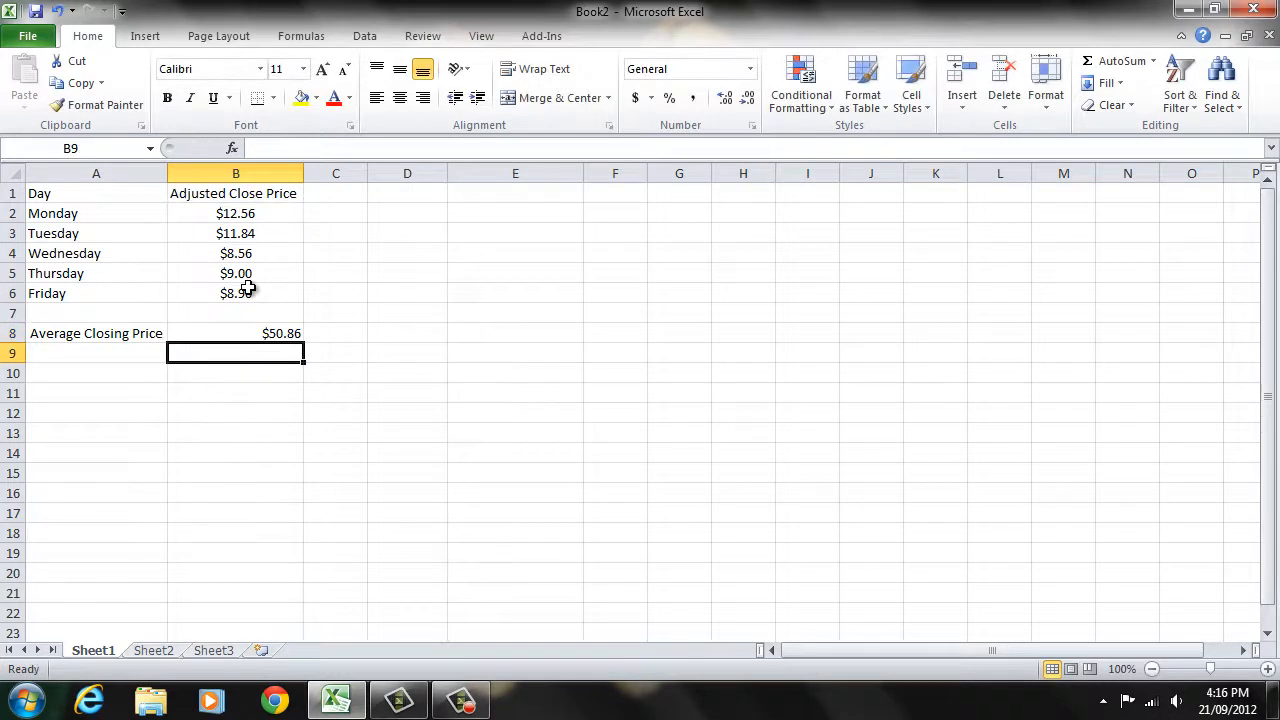
Clear the SUM formula from B8
double_click(281, 335)
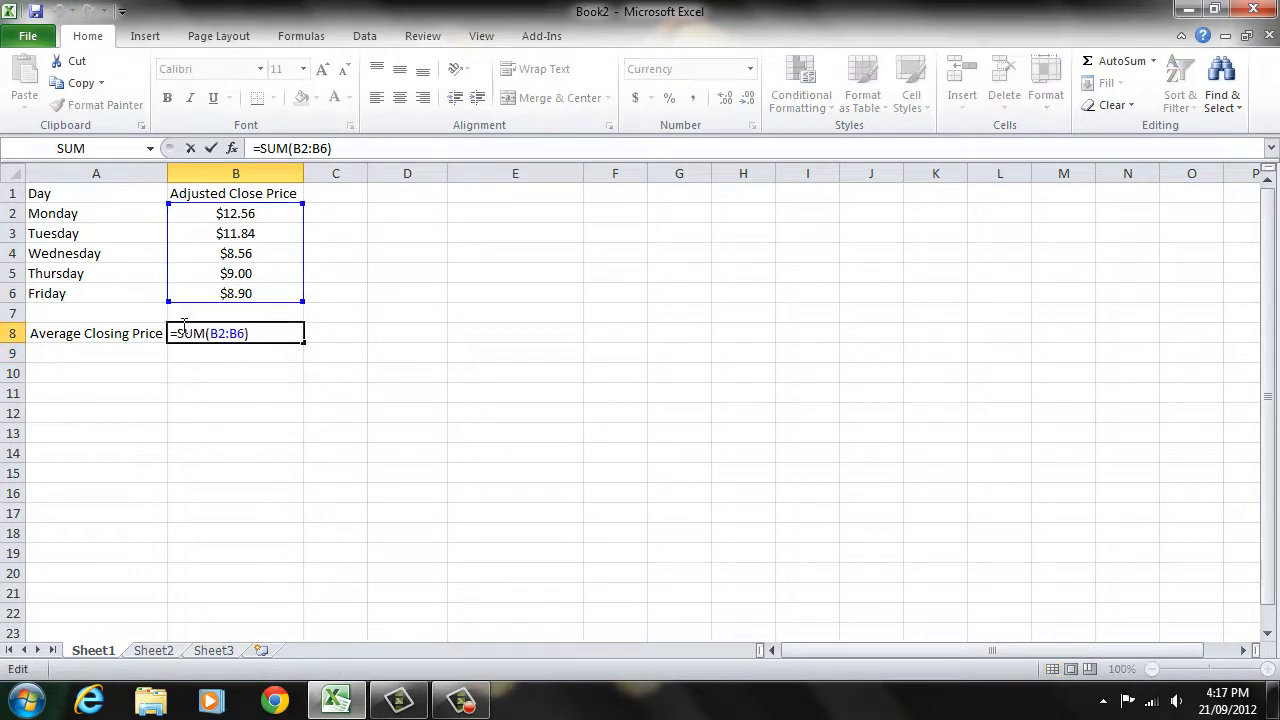
mouse_move(175, 333)
left_mouse_down()
mouse_move(226, 346)
mouse_move(259, 331)
mouse_move(166, 330)
left_mouse_up()
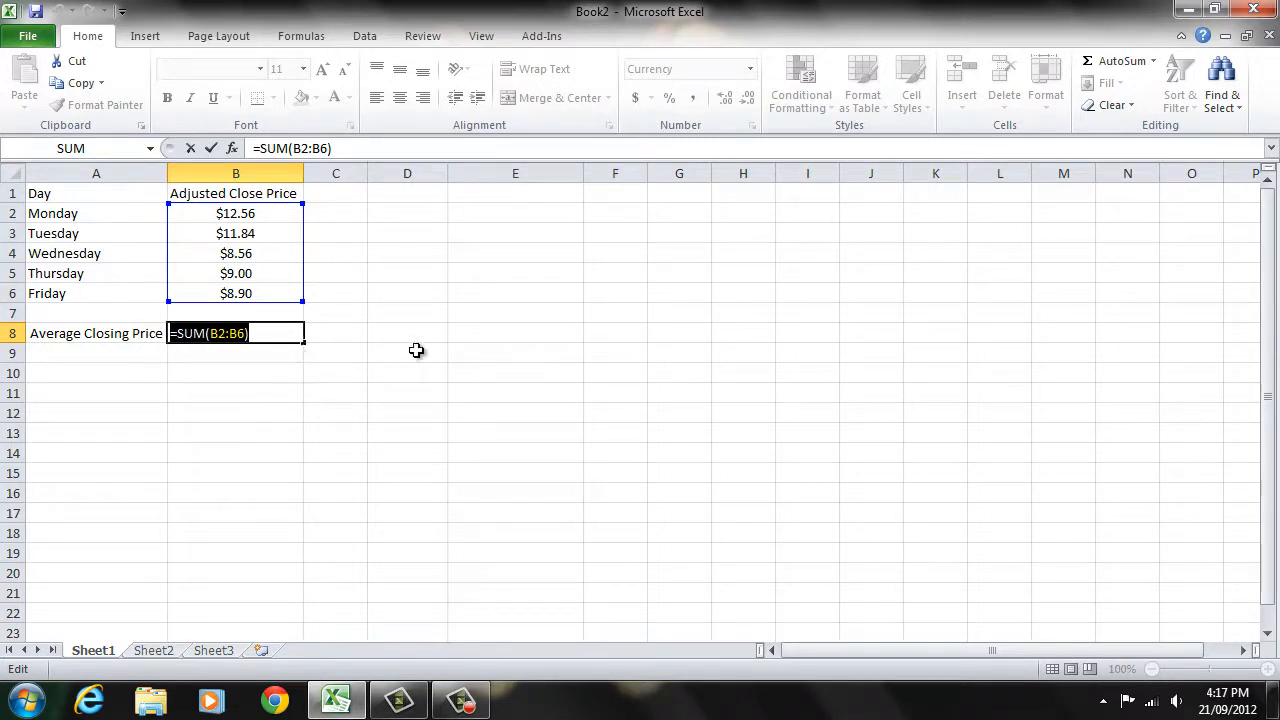
key("Delete")
key("Escape")
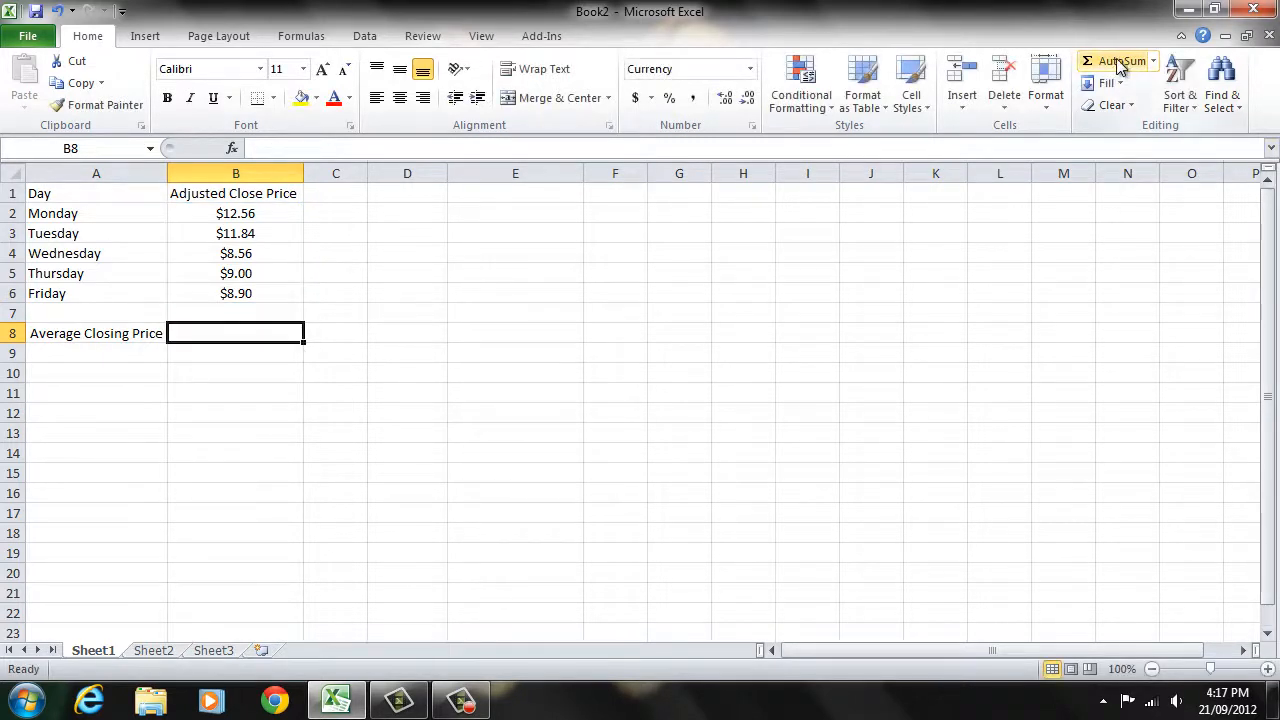
AutoSum the Monday to Friday prices in B2:B6 and move the resulting formula from B7 to B8
left_click_drag(232, 214, 219, 292)
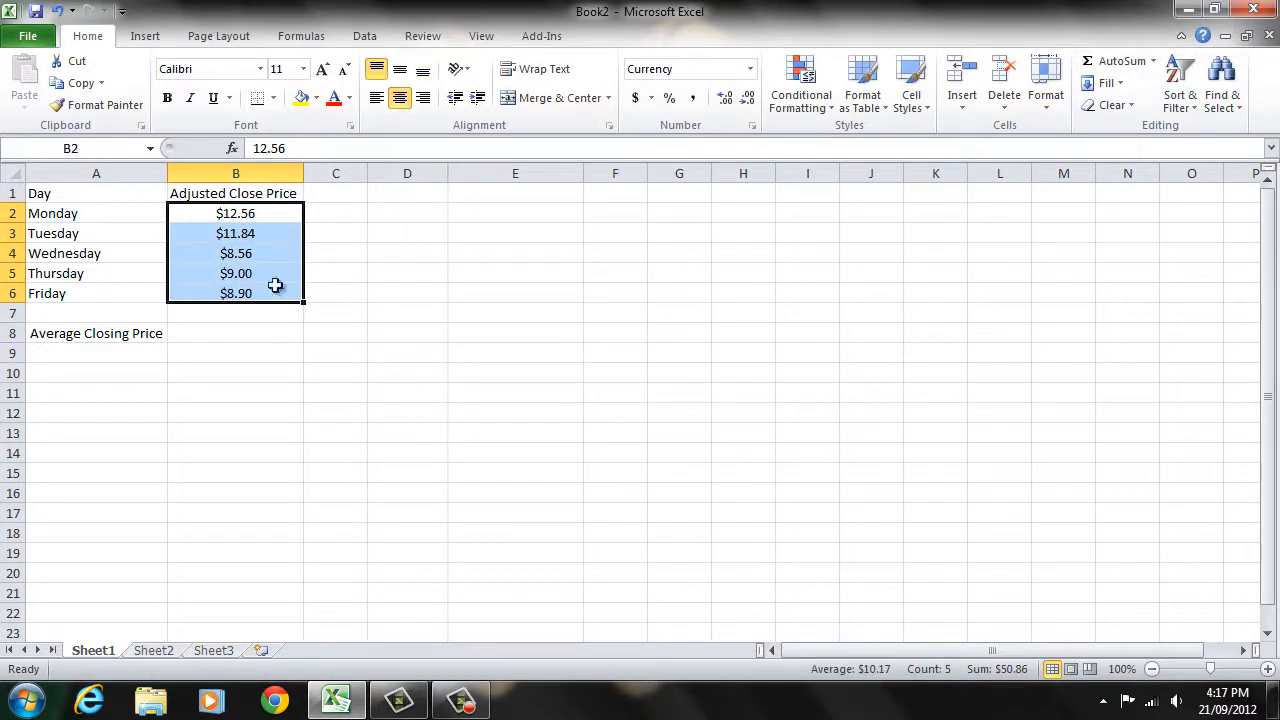
left_click(1121, 64)
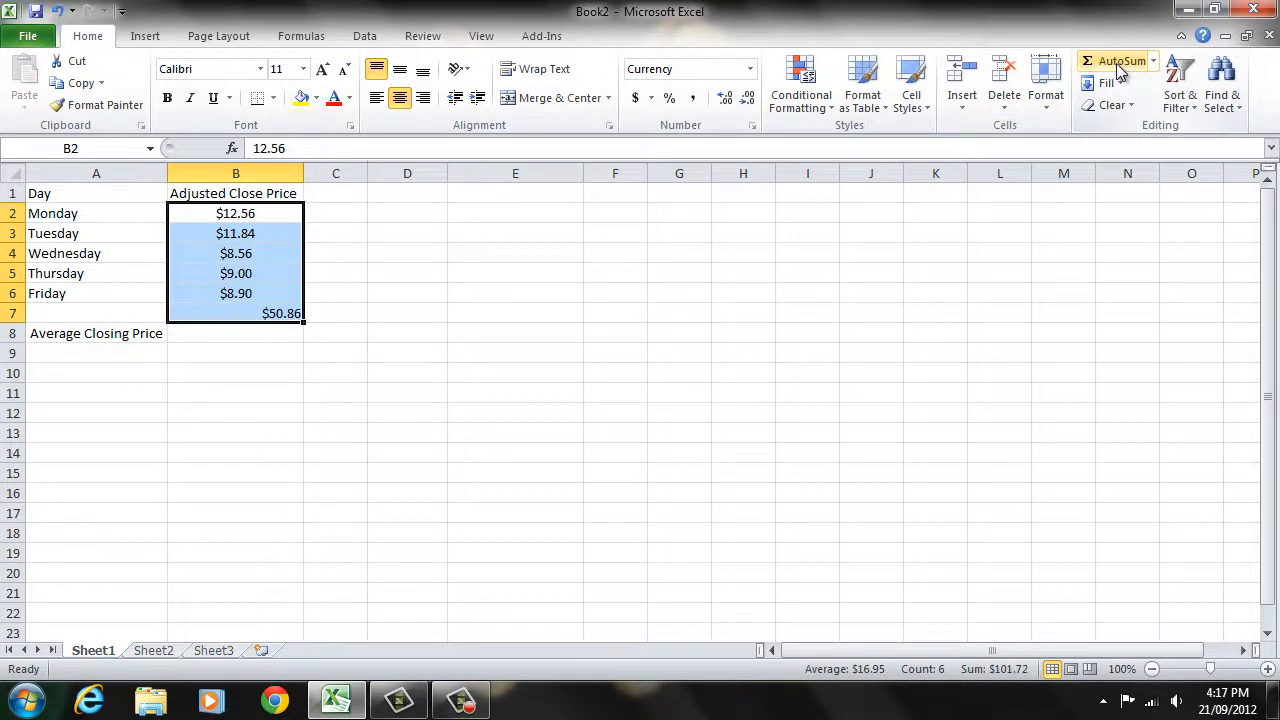
left_click(272, 314)
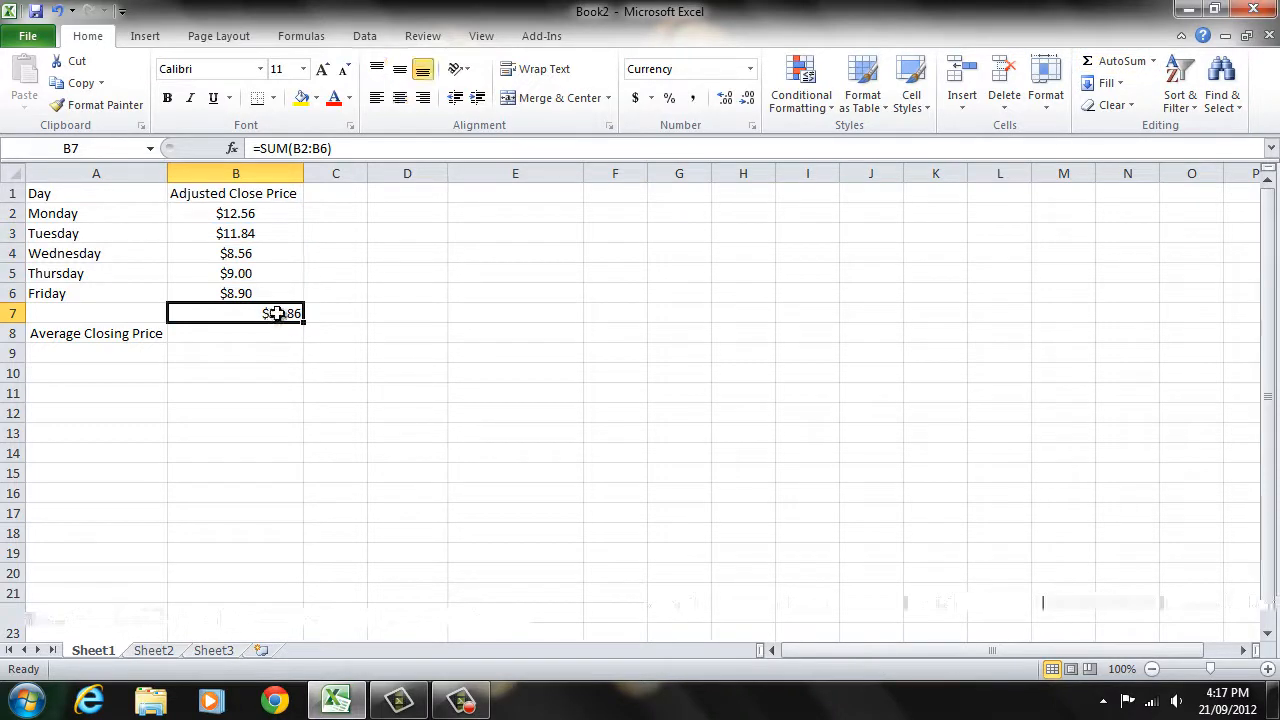
mouse_move(274, 311)
left_mouse_down()
mouse_move(277, 326)
mouse_move(285, 308)
left_mouse_up()
left_click(275, 332)
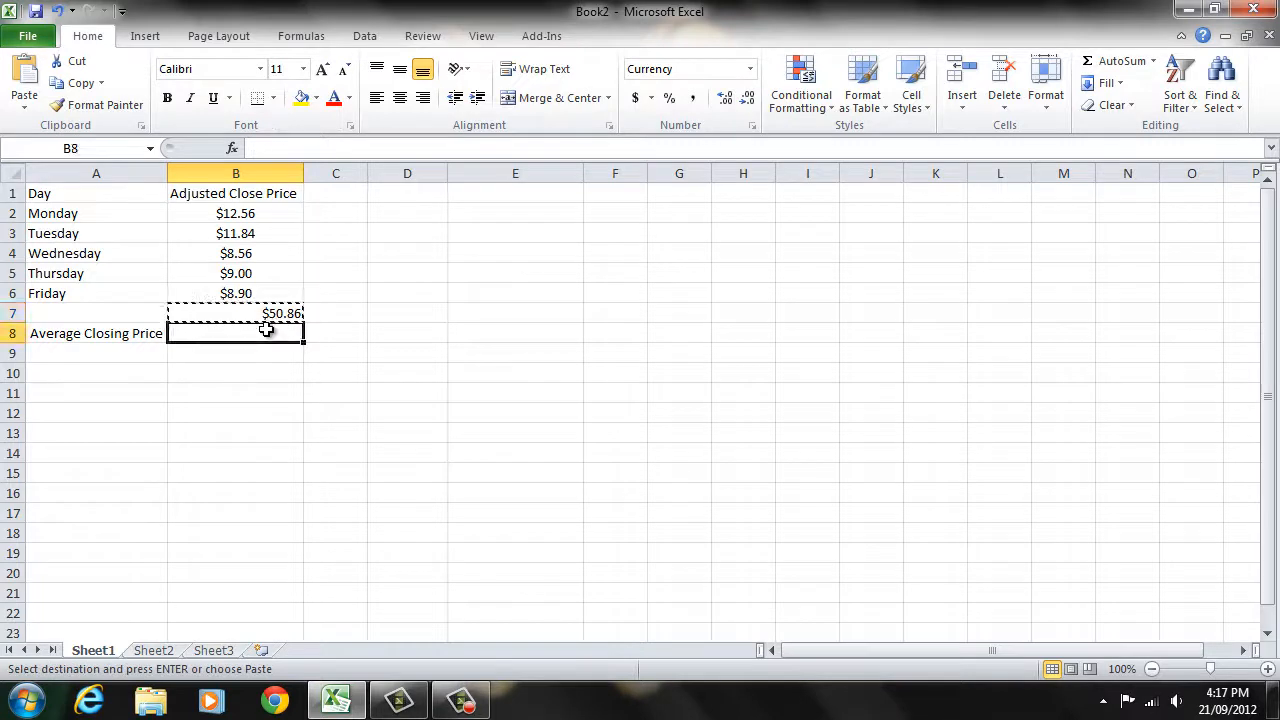
key("Return")
left_click(383, 317)
double_click(285, 332)
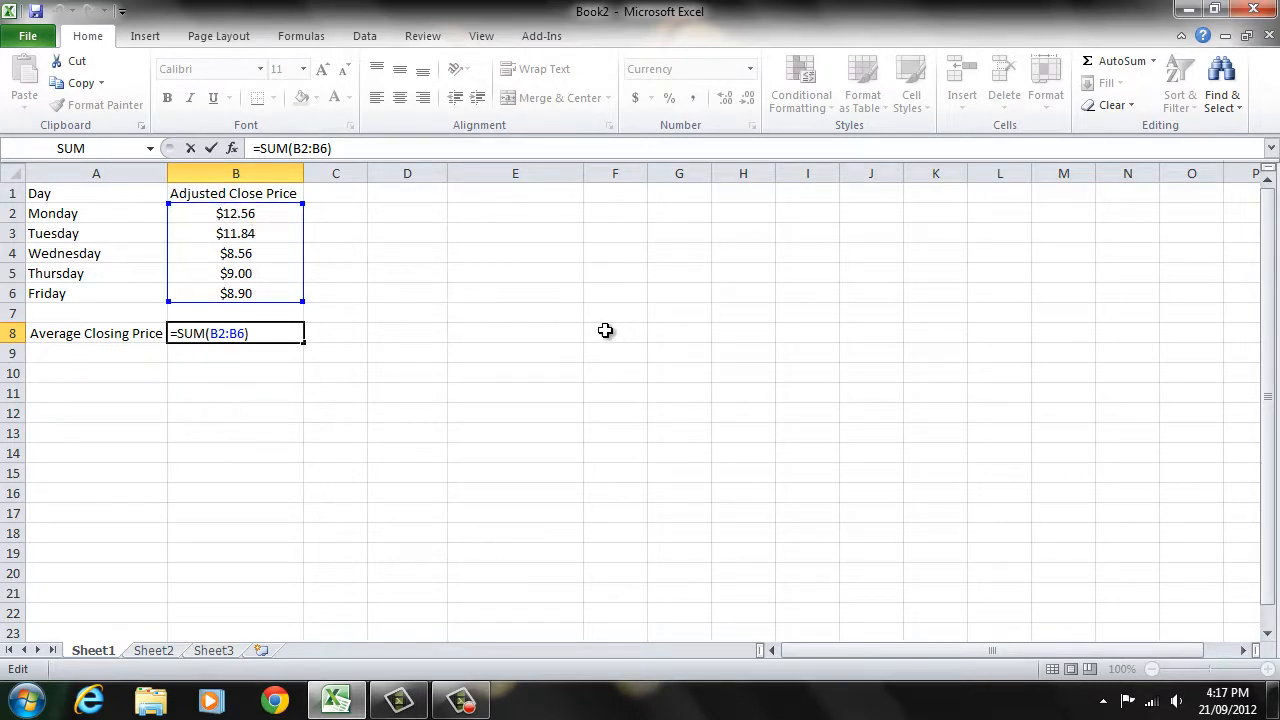
key("Return")
Retype the formula in B8 as =SUM(B2:B6), picking the weekday prices as its range
left_click(260, 333)
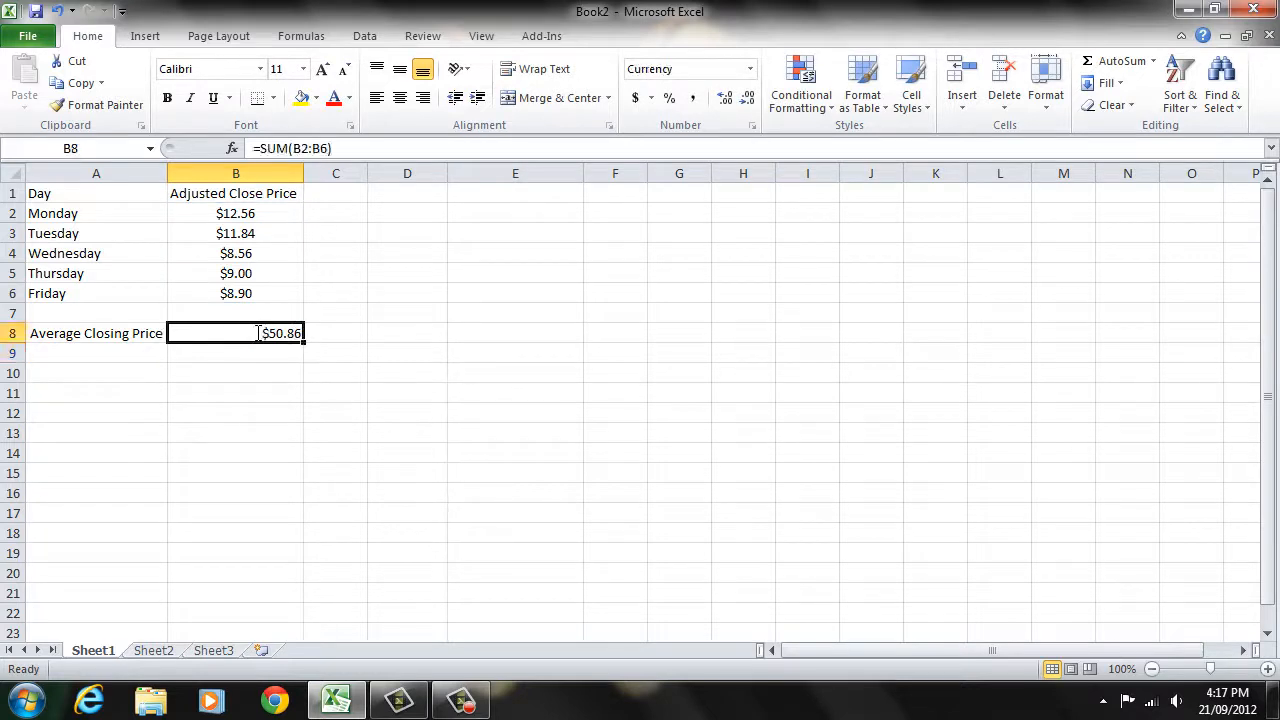
double_click(213, 337)
left_click_drag(177, 339, 514, 386)
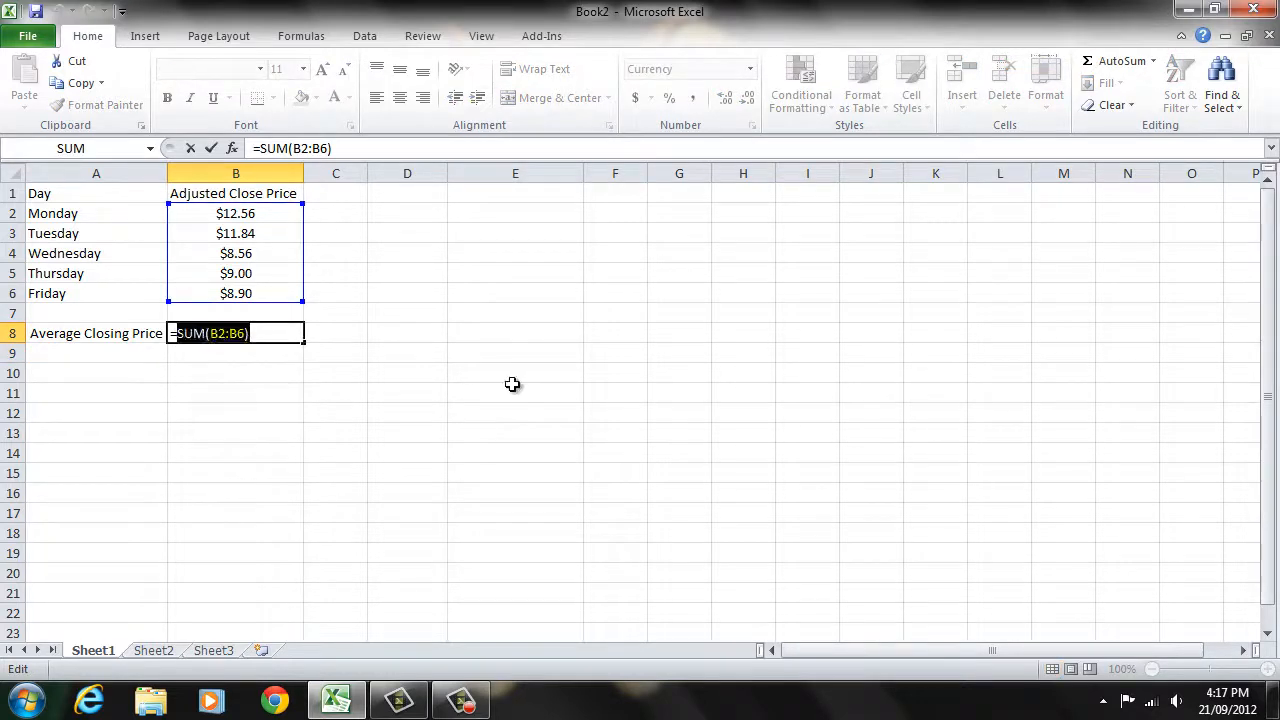
key("BackSpace")
type("sum")
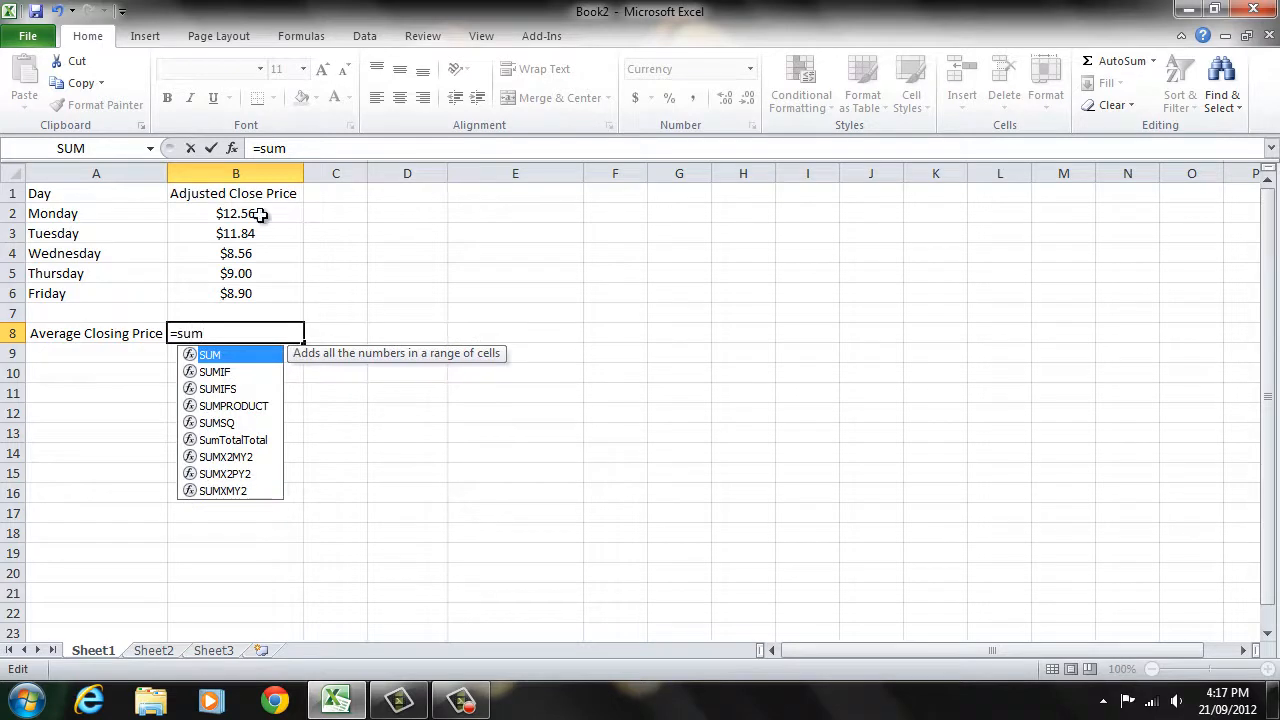
left_click_drag(250, 213, 243, 294)
left_click(240, 334)
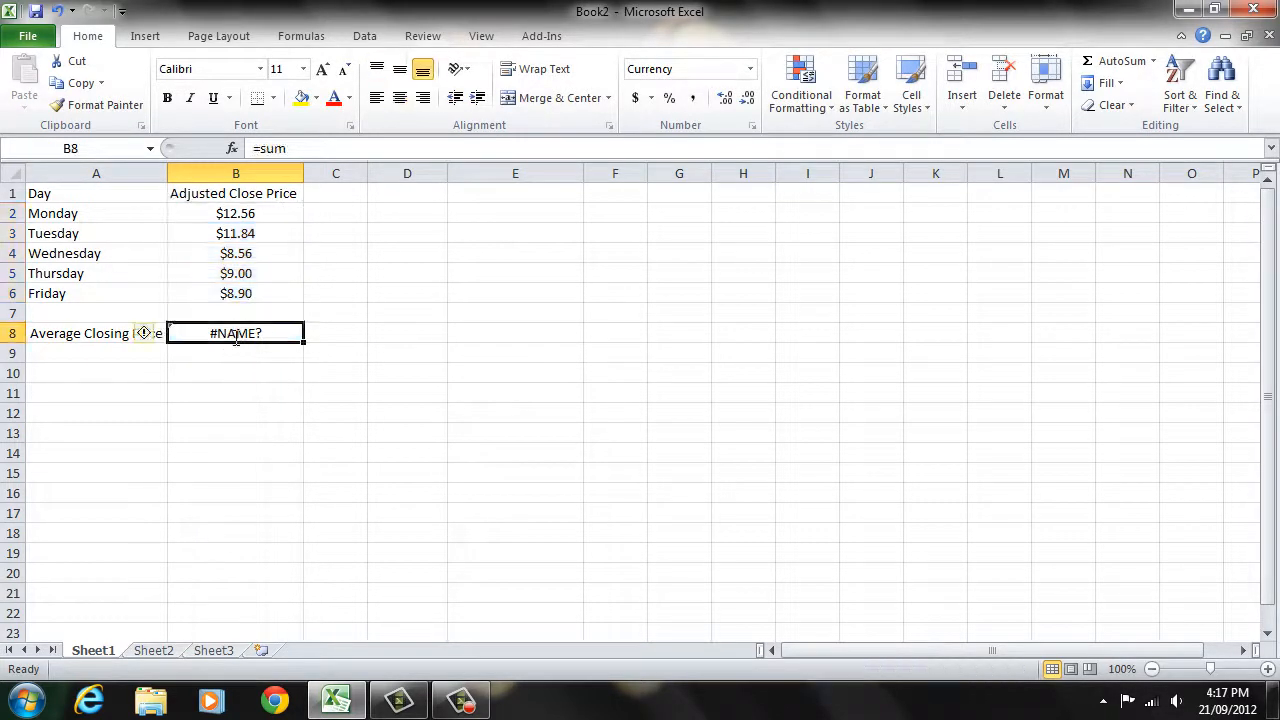
double_click(208, 333)
type("(")
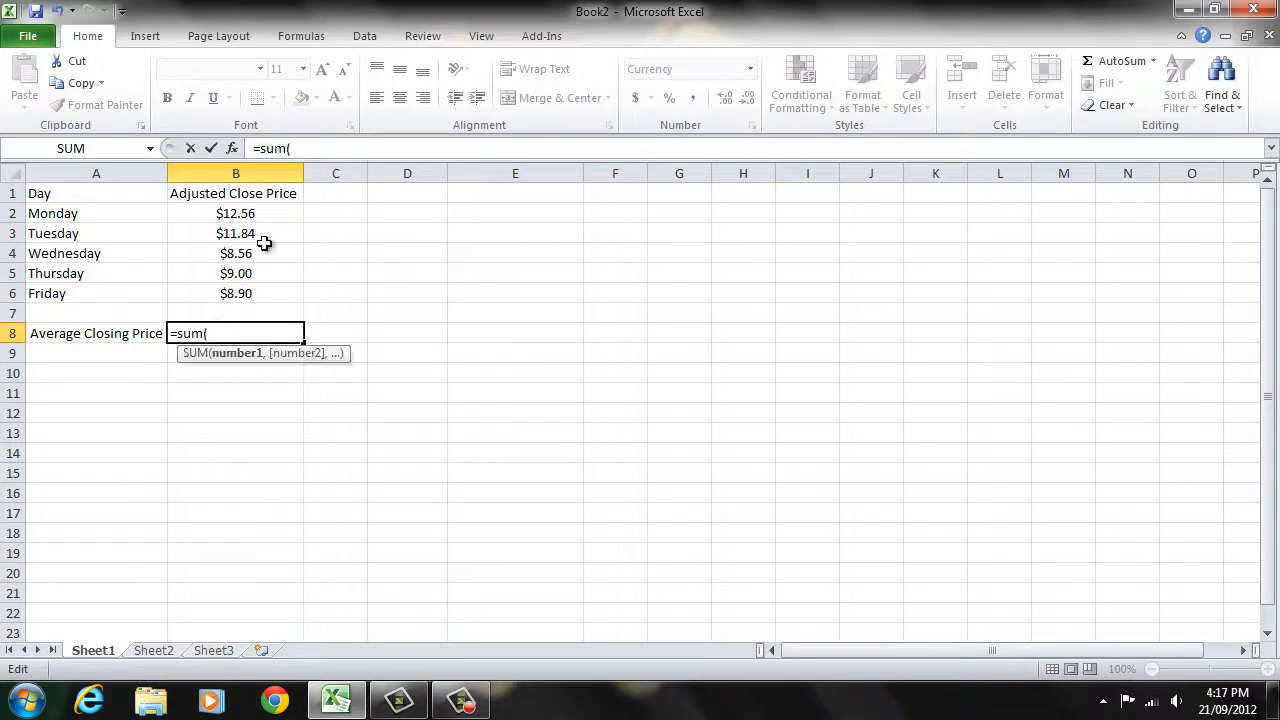
left_click_drag(250, 214, 256, 295)
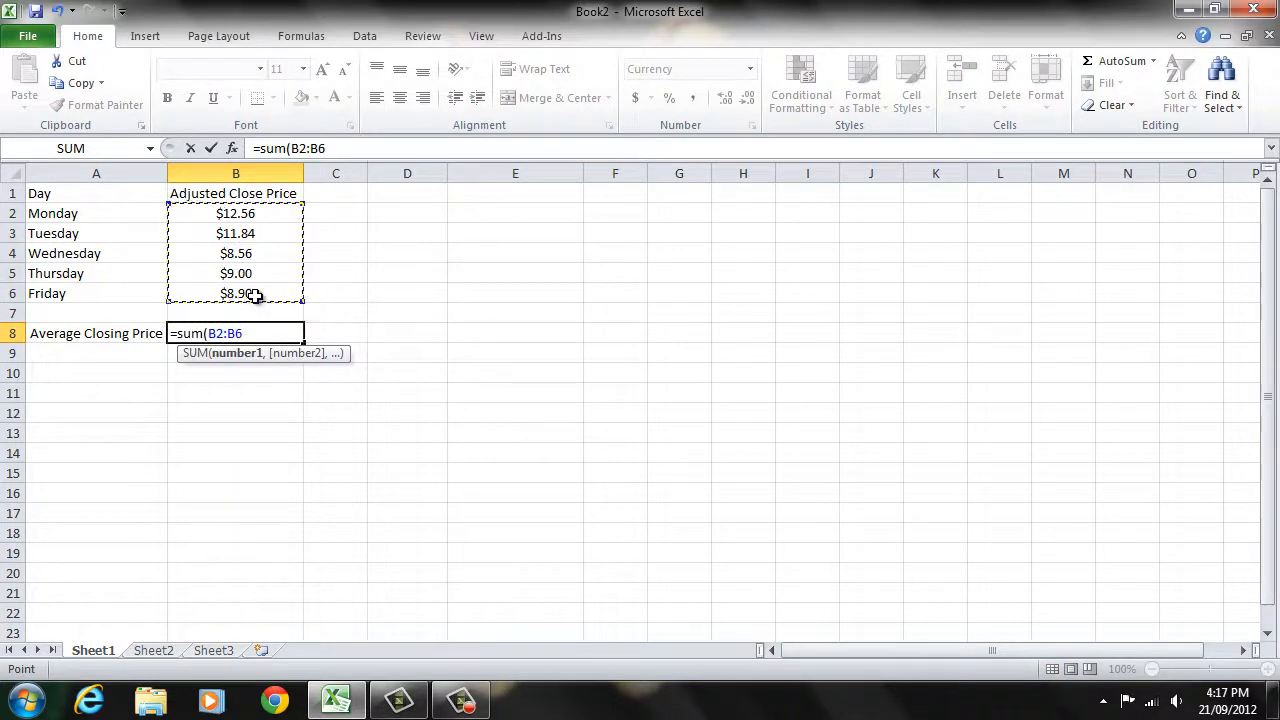
type(")")
key("Return")
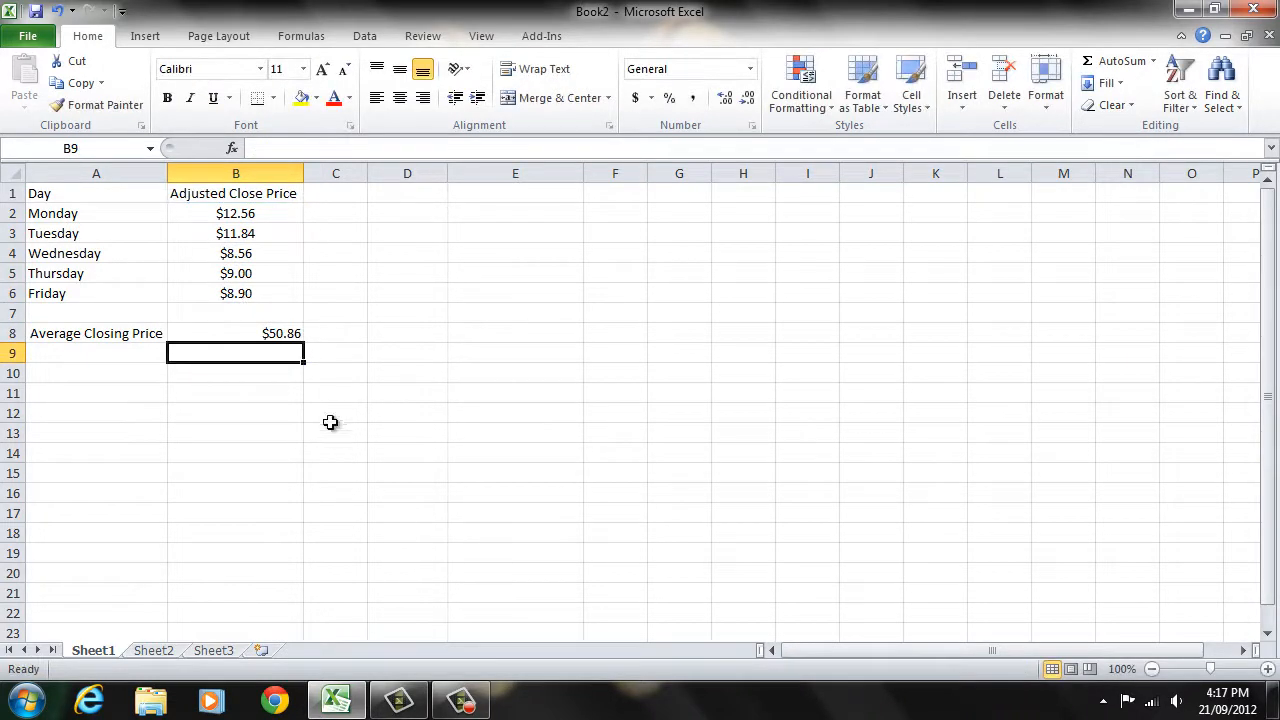
Change the formula in B8 to =SUM(B2:B6)/5 to average the five closing prices, and compare it with the prices in B2:B6
left_click(278, 330)
double_click(276, 333)
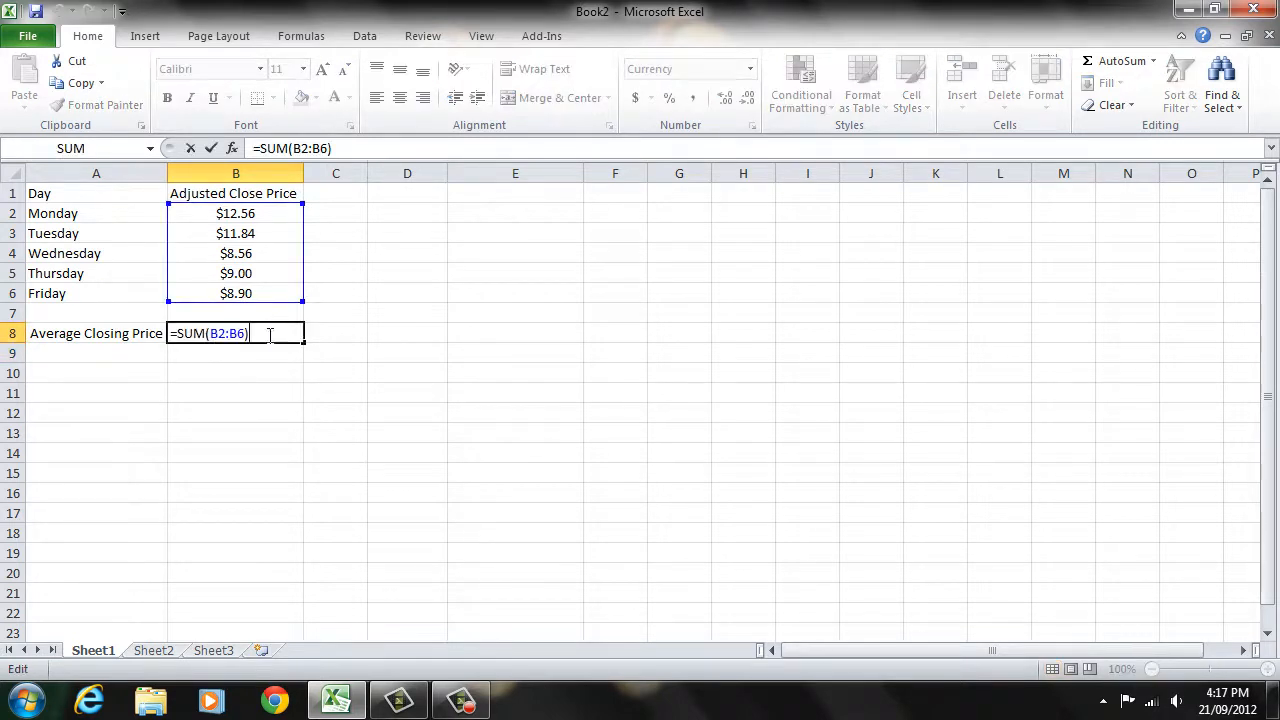
key("BackSpace")
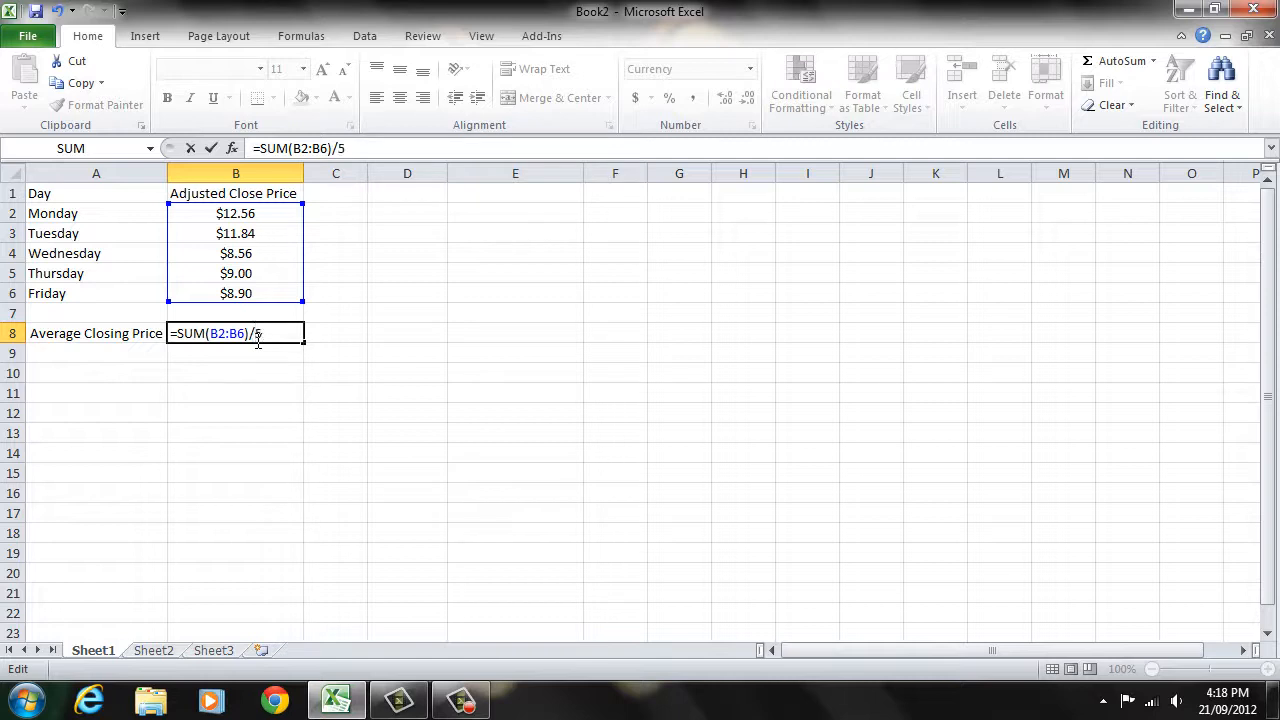
key("Return")
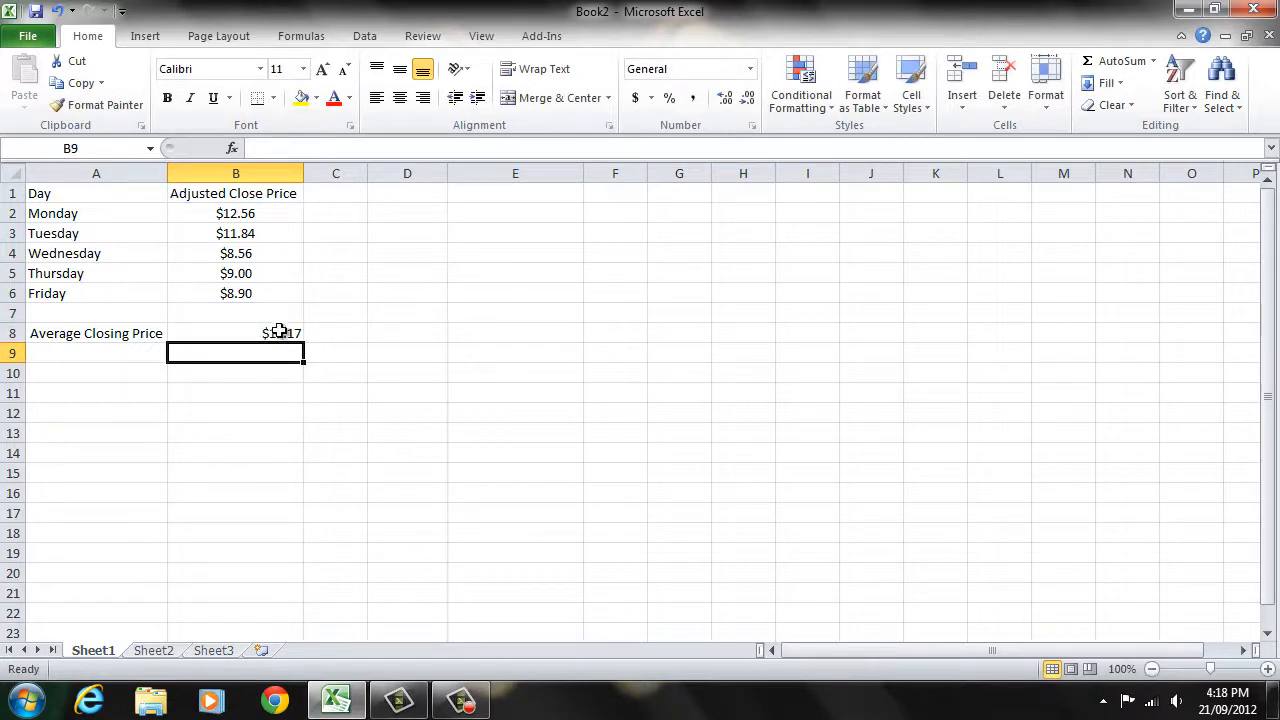
left_click(279, 332)
left_click_drag(212, 215, 245, 298)
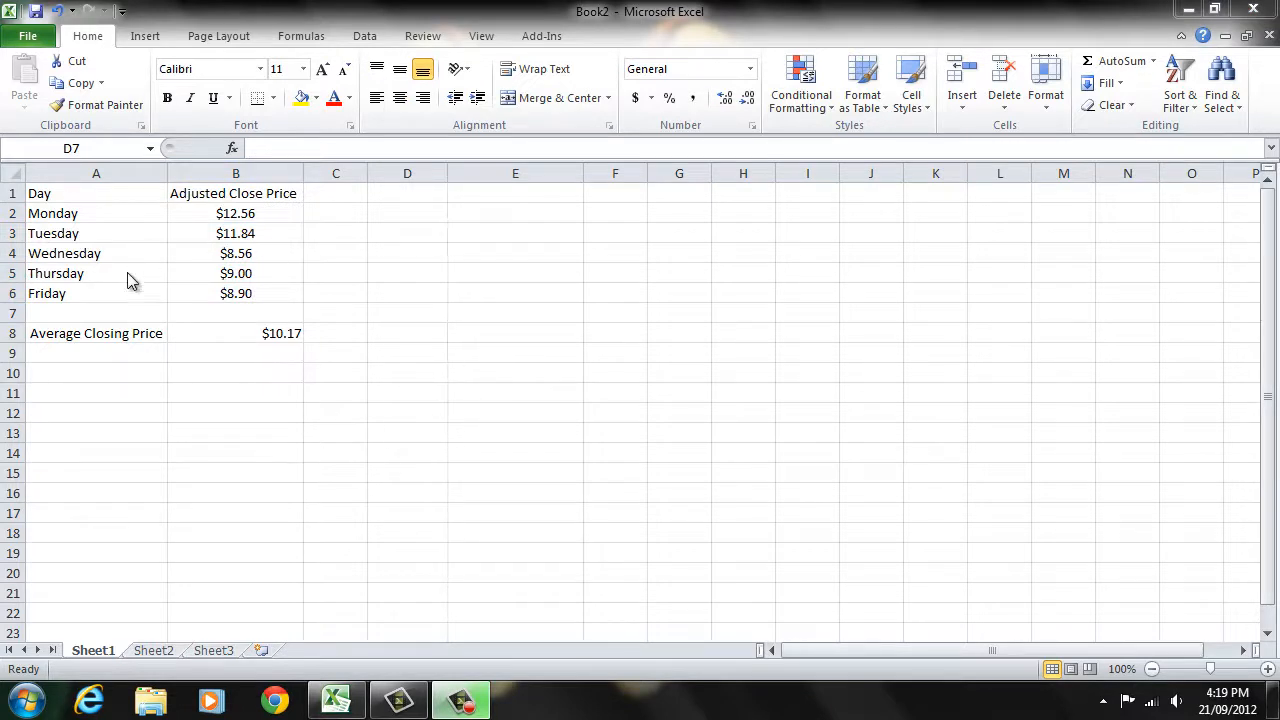
Enter the label Weekly Prices in A9, below Average Closing Price, and select the adjacent cell B9
double_click(207, 207)
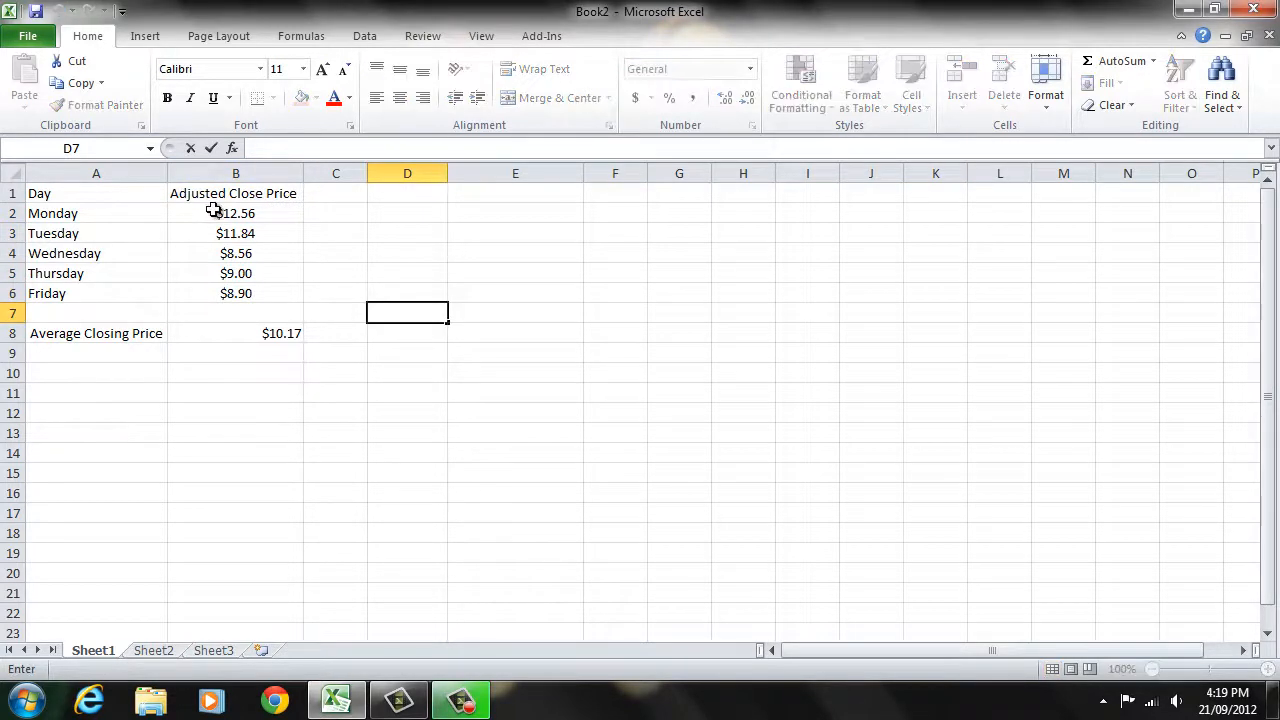
left_click(213, 210)
left_click(253, 292)
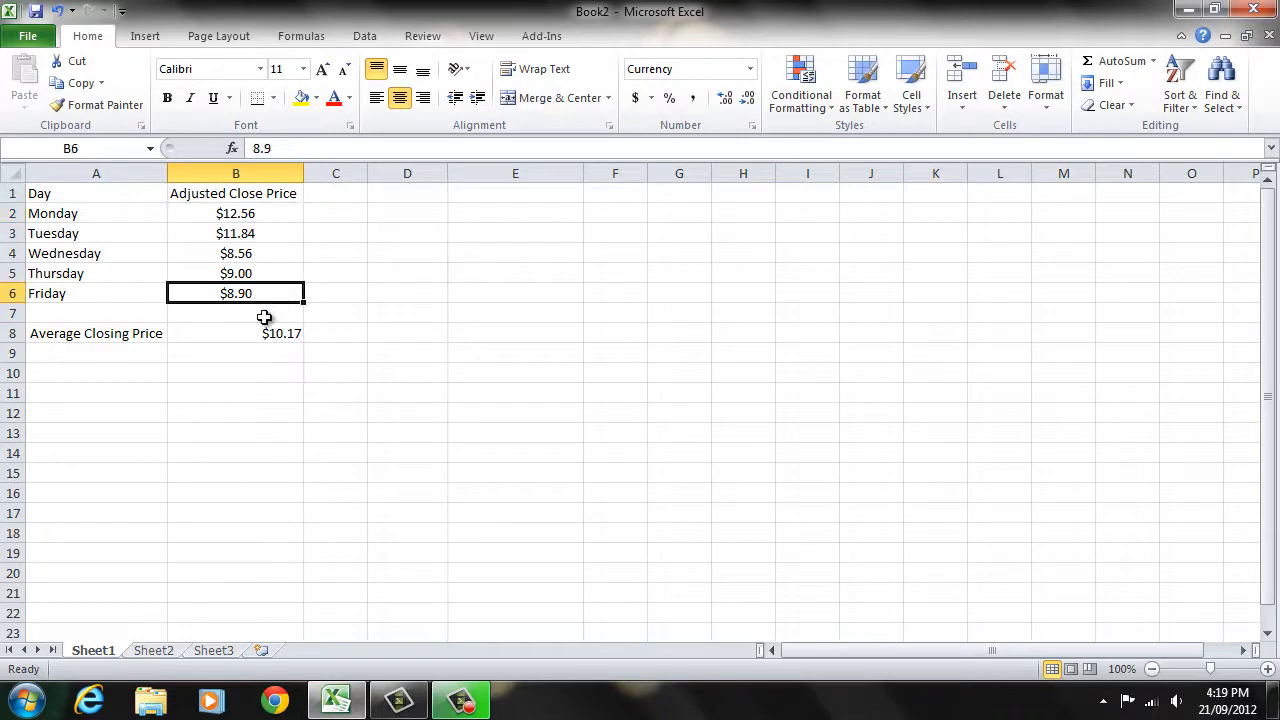
left_click(50, 353)
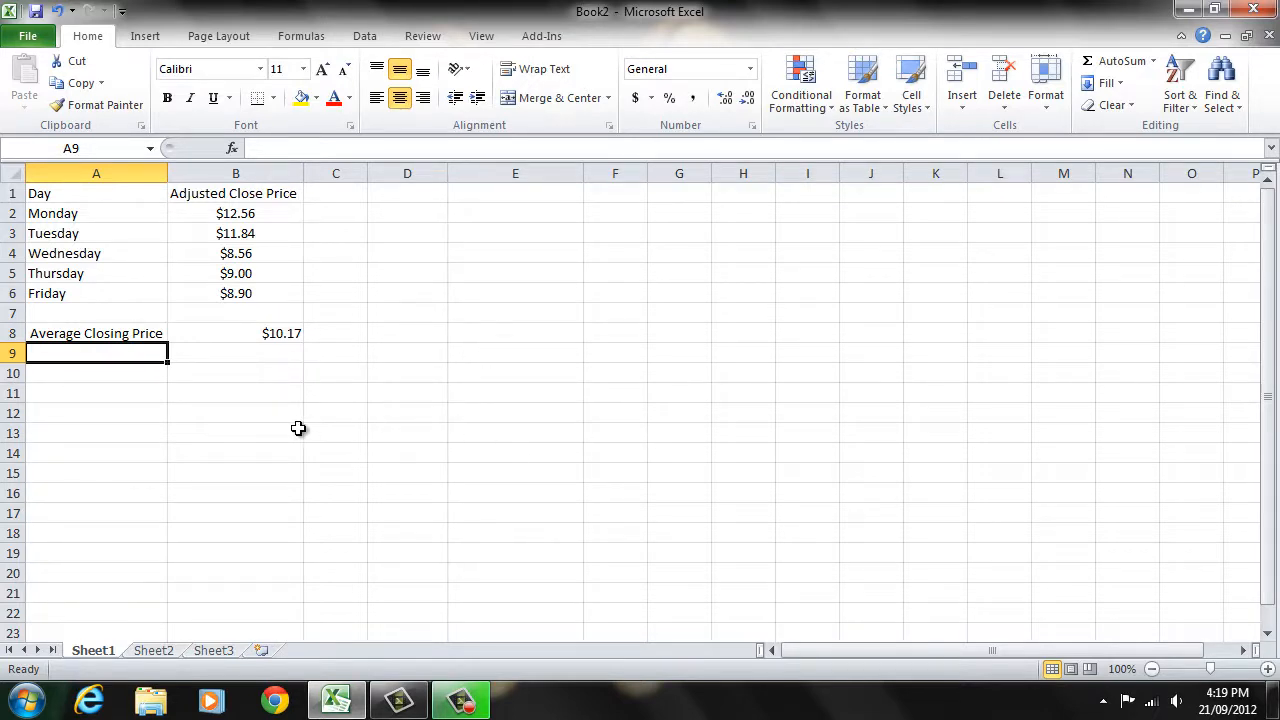
type("Weekly Prices")
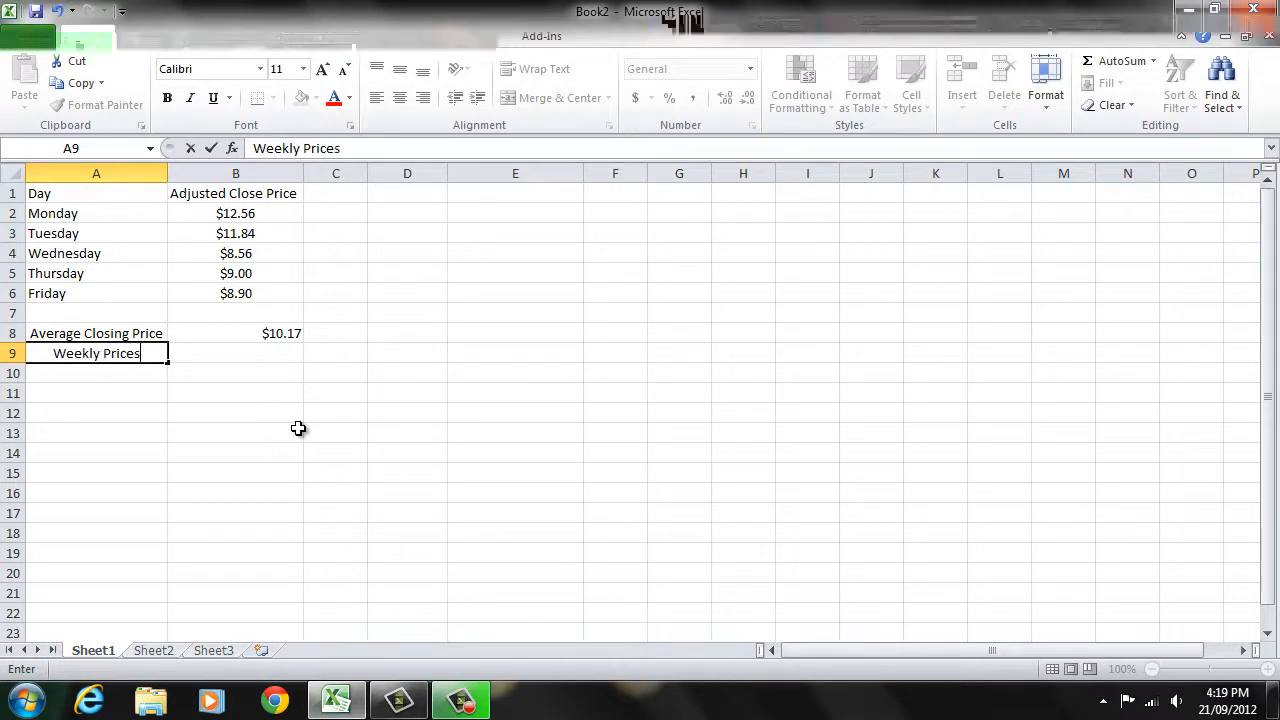
key("Return")
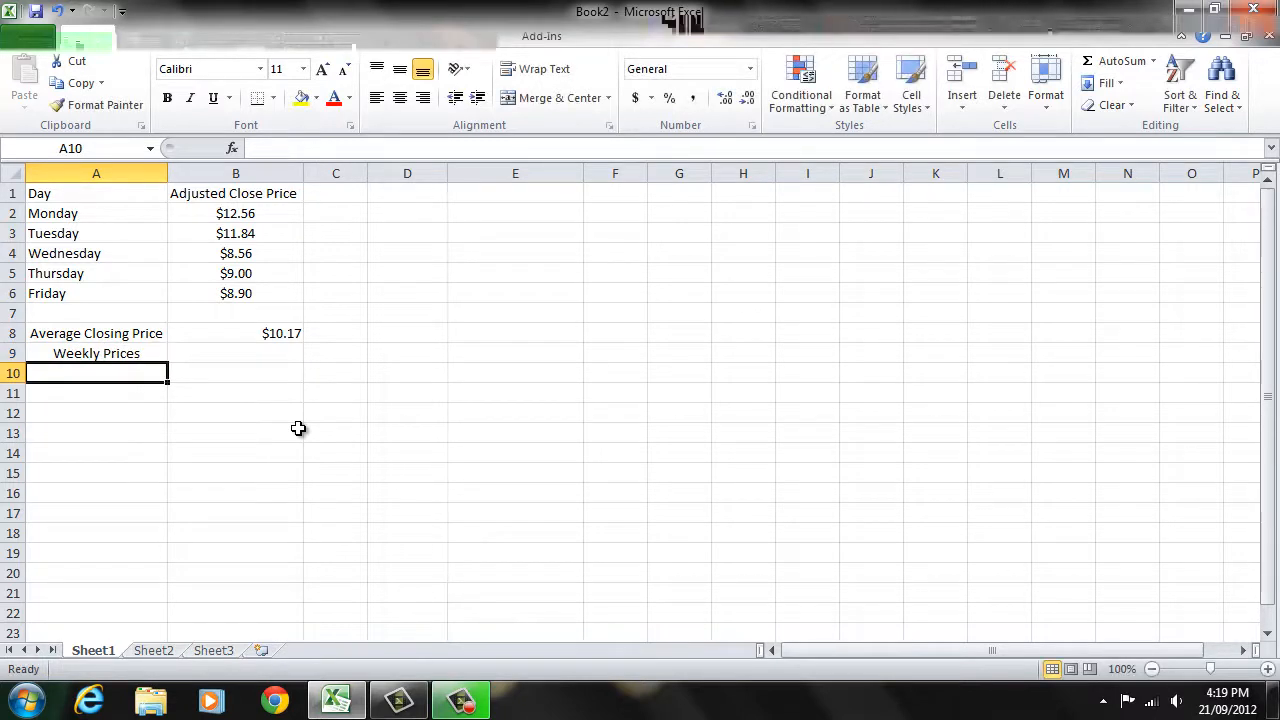
left_click(230, 352)
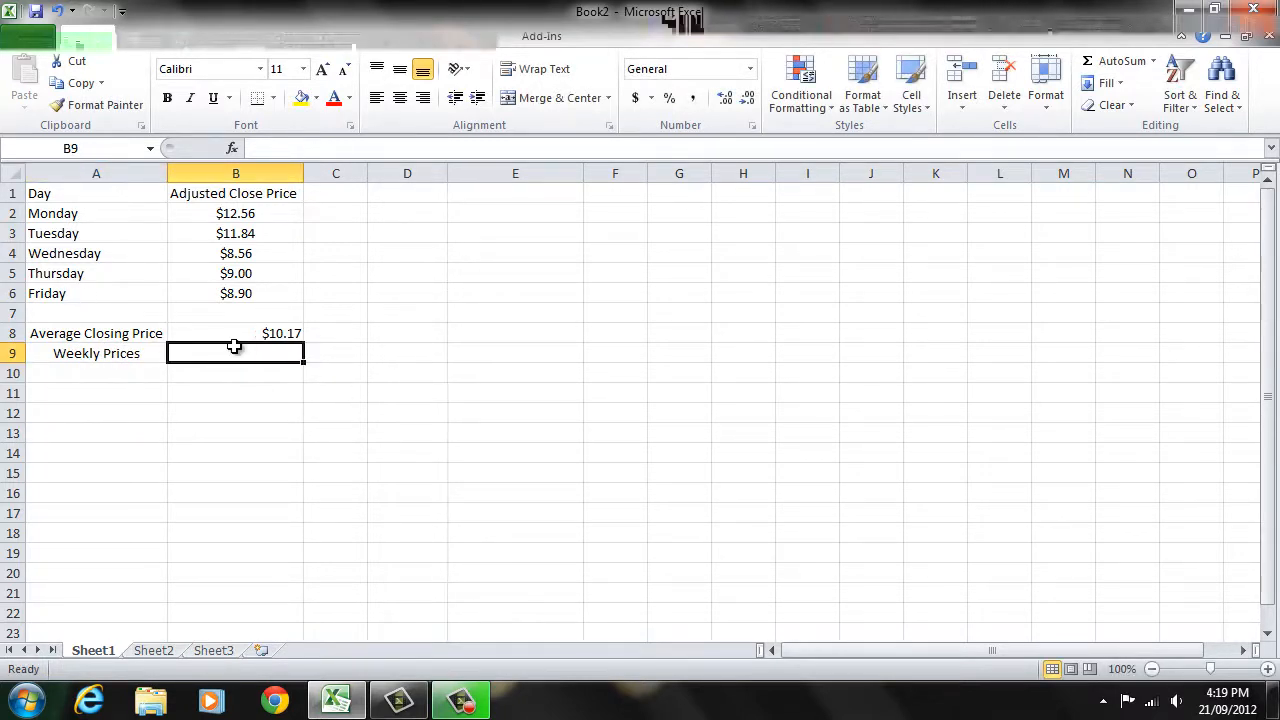
Insert a line sparkline in B9 that plots the weekday prices in B2:B6
left_click(145, 36)
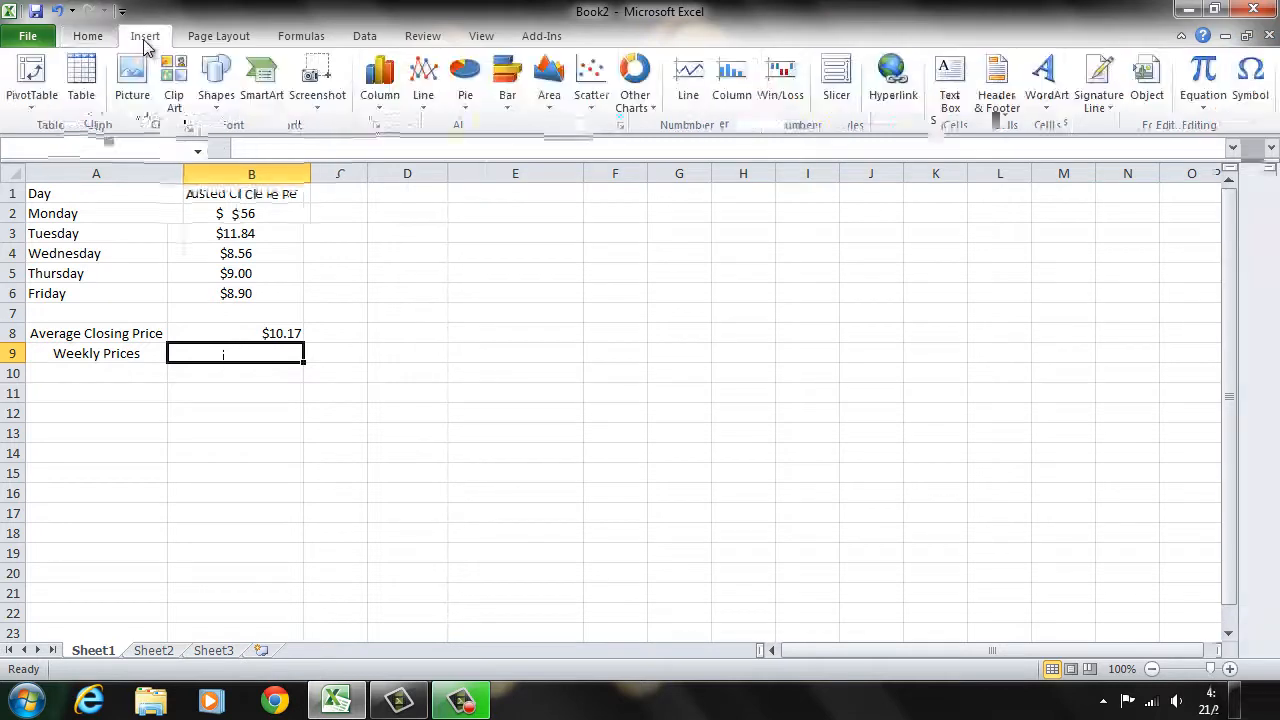
left_click(690, 80)
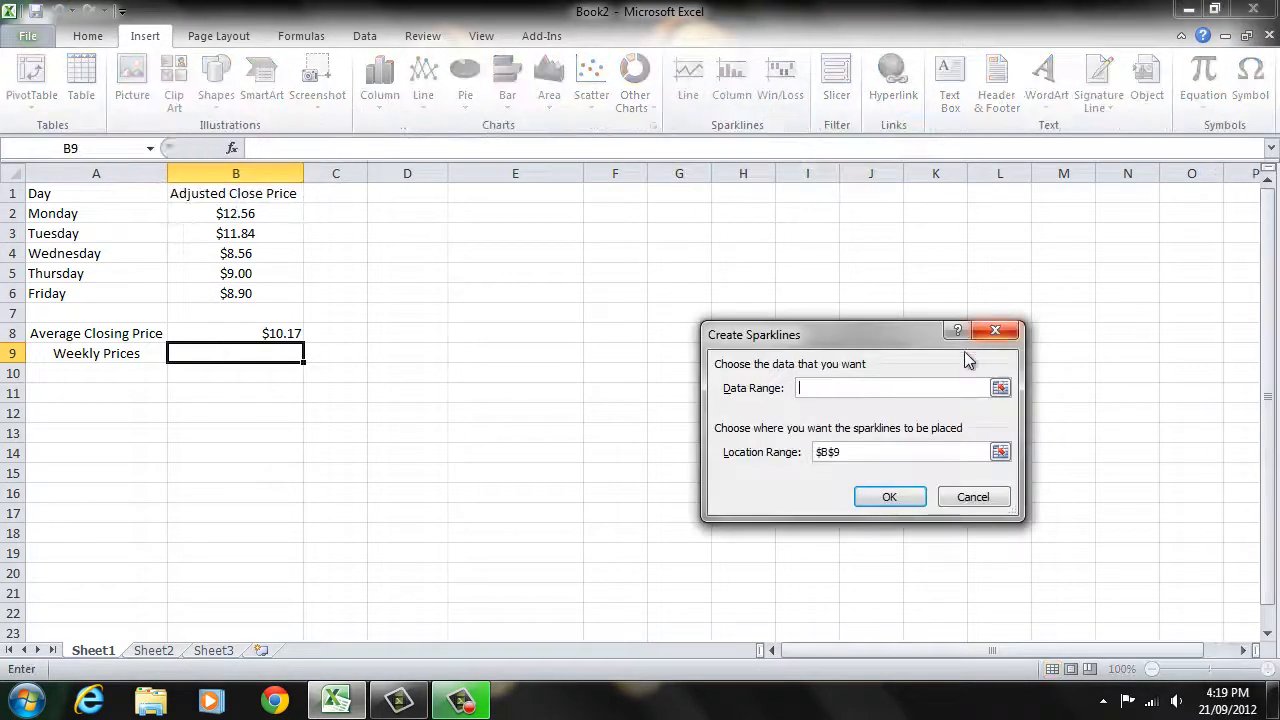
left_click(1001, 389)
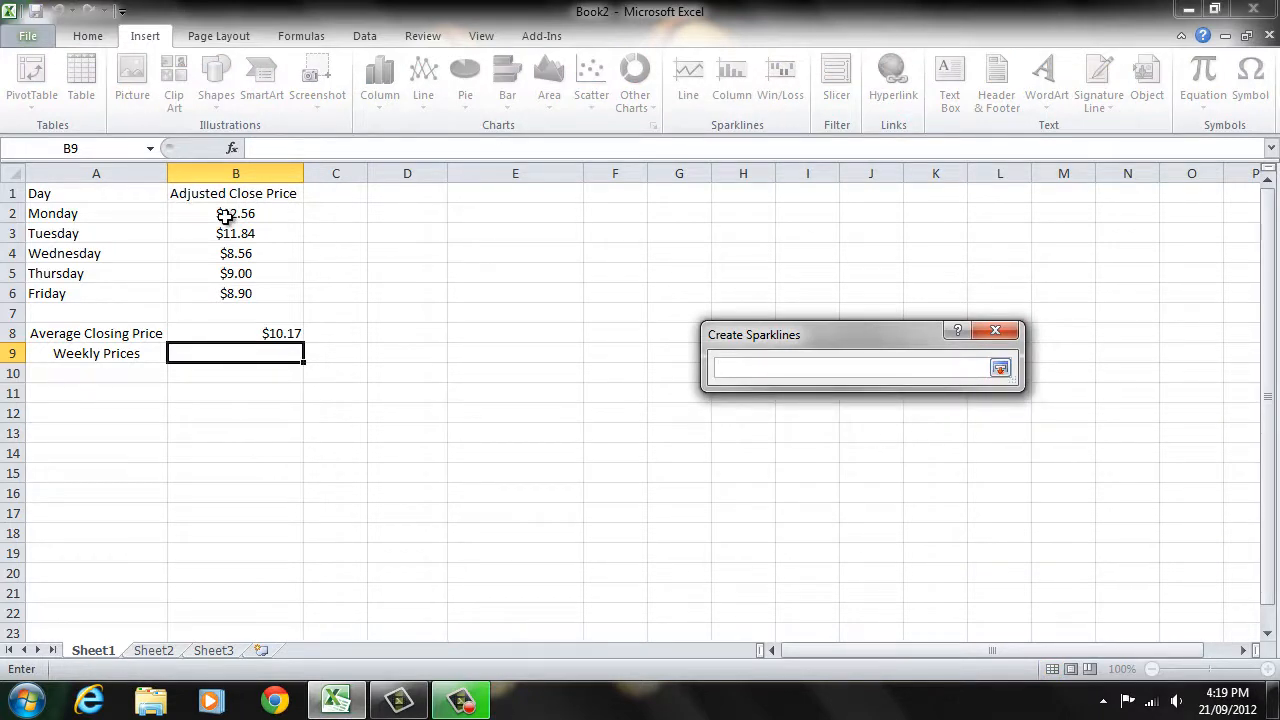
left_click_drag(229, 214, 234, 293)
key("Return")
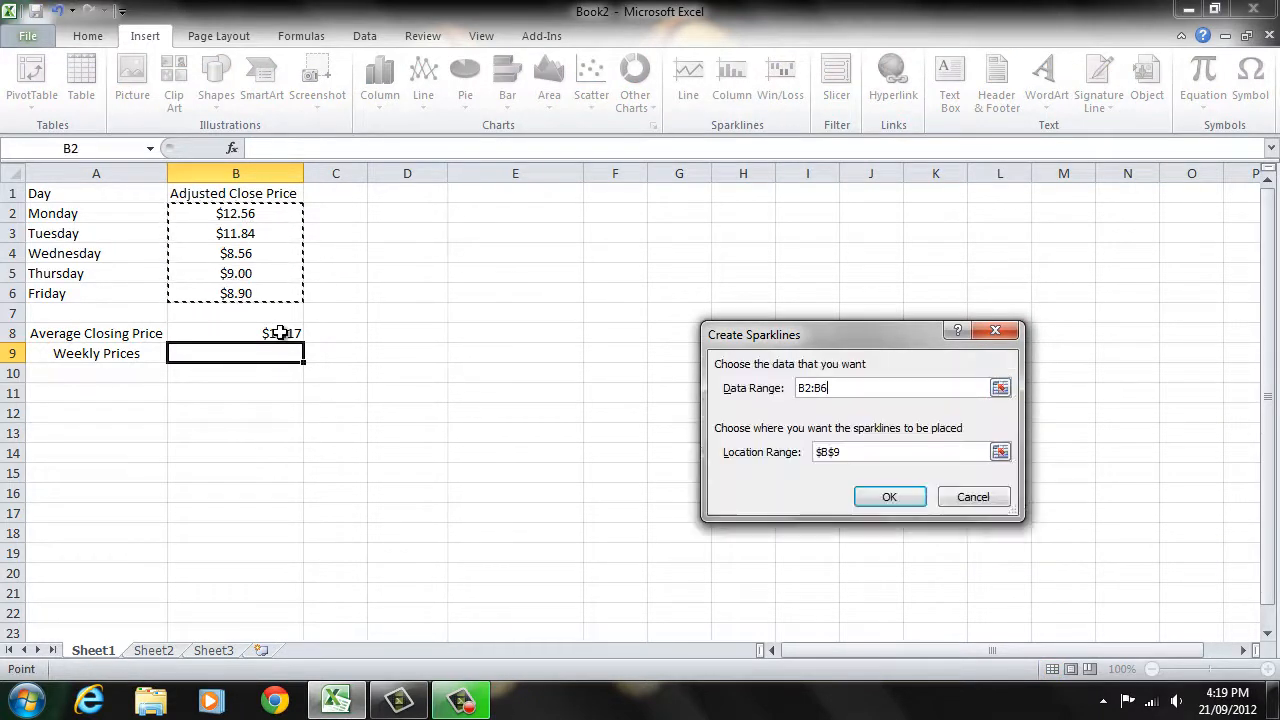
left_click(896, 499)
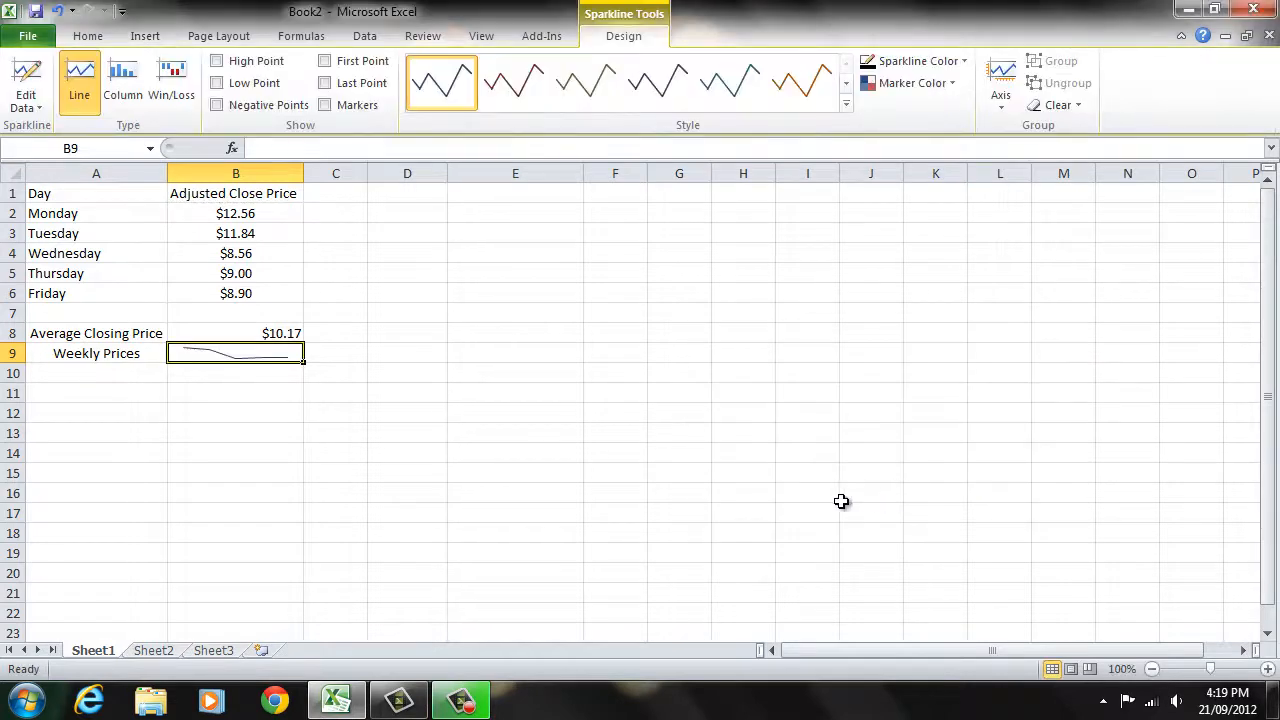
Make row 9 about twice as tall to enlarge the Weekly Prices sparkline, and check it against the weekday prices
left_click_drag(17, 363, 17, 384)
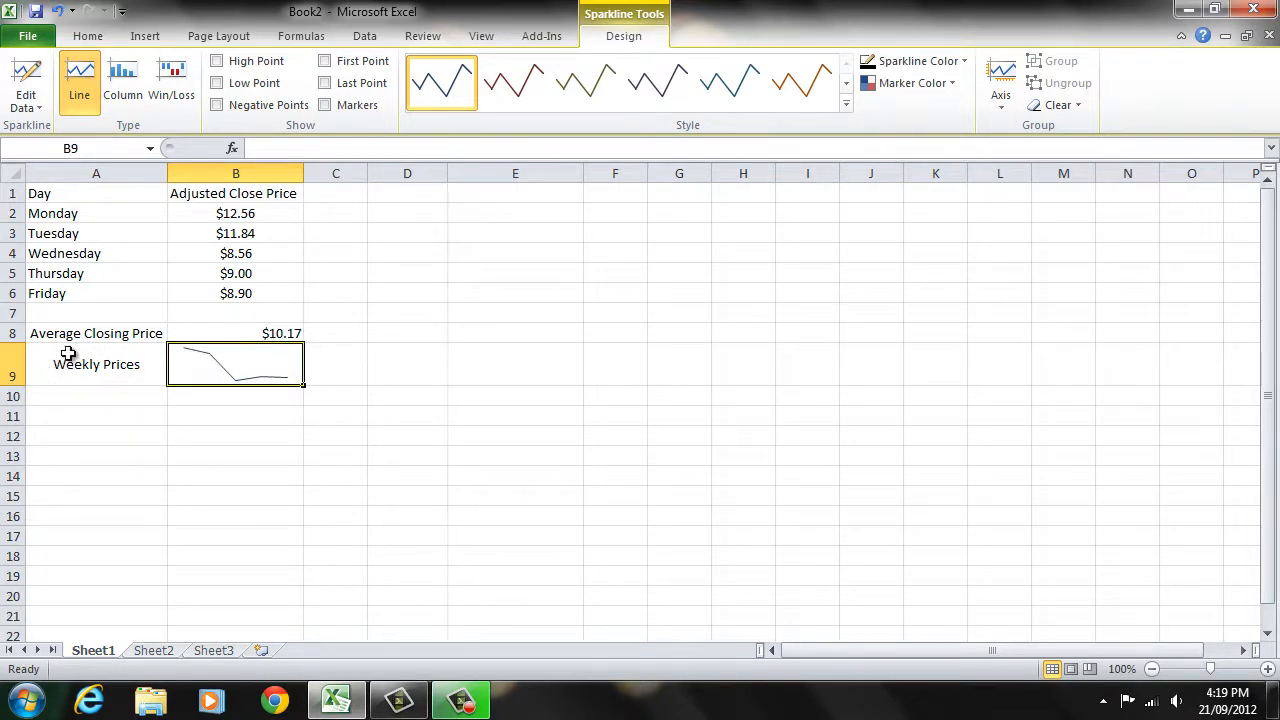
left_click(374, 381)
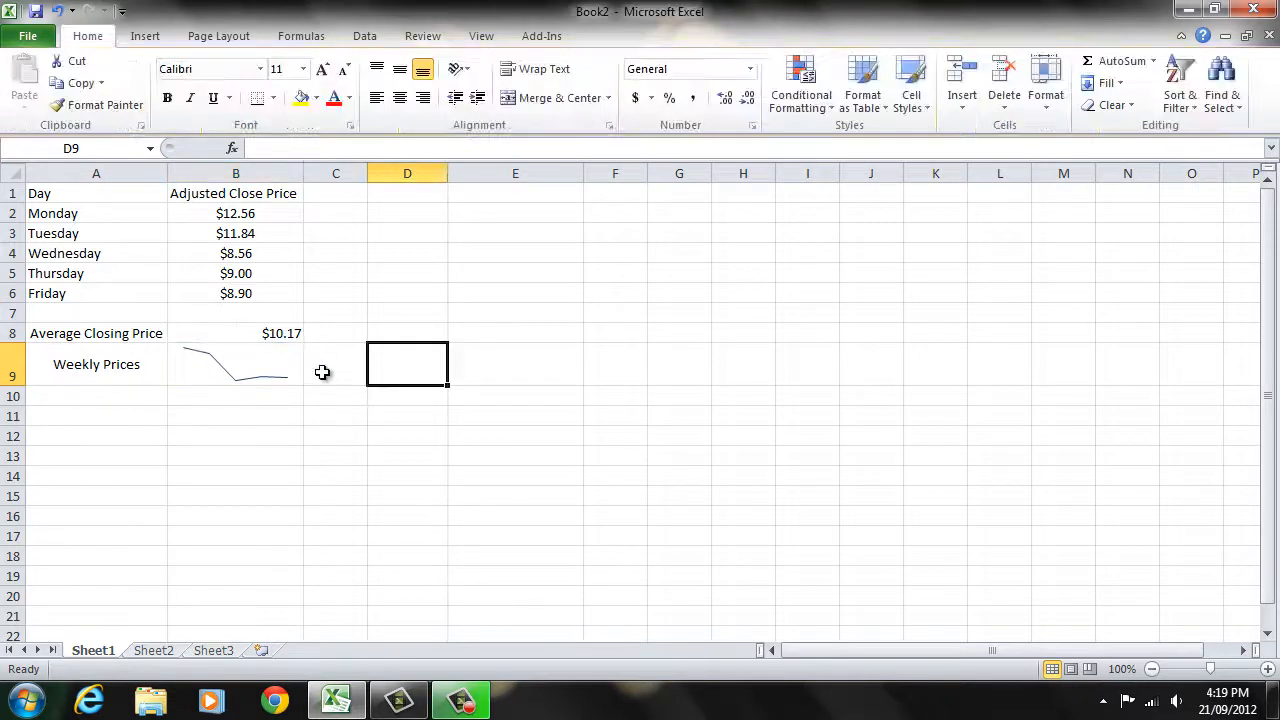
left_click(194, 356)
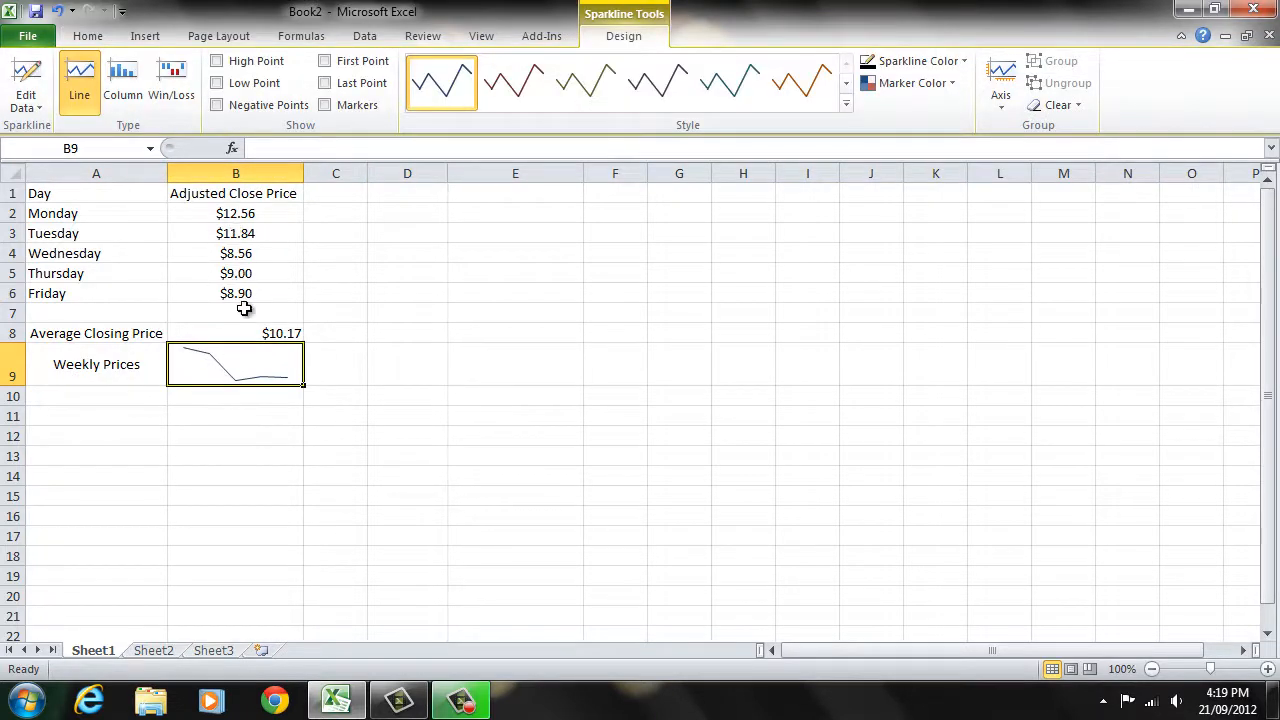
left_click(108, 394)
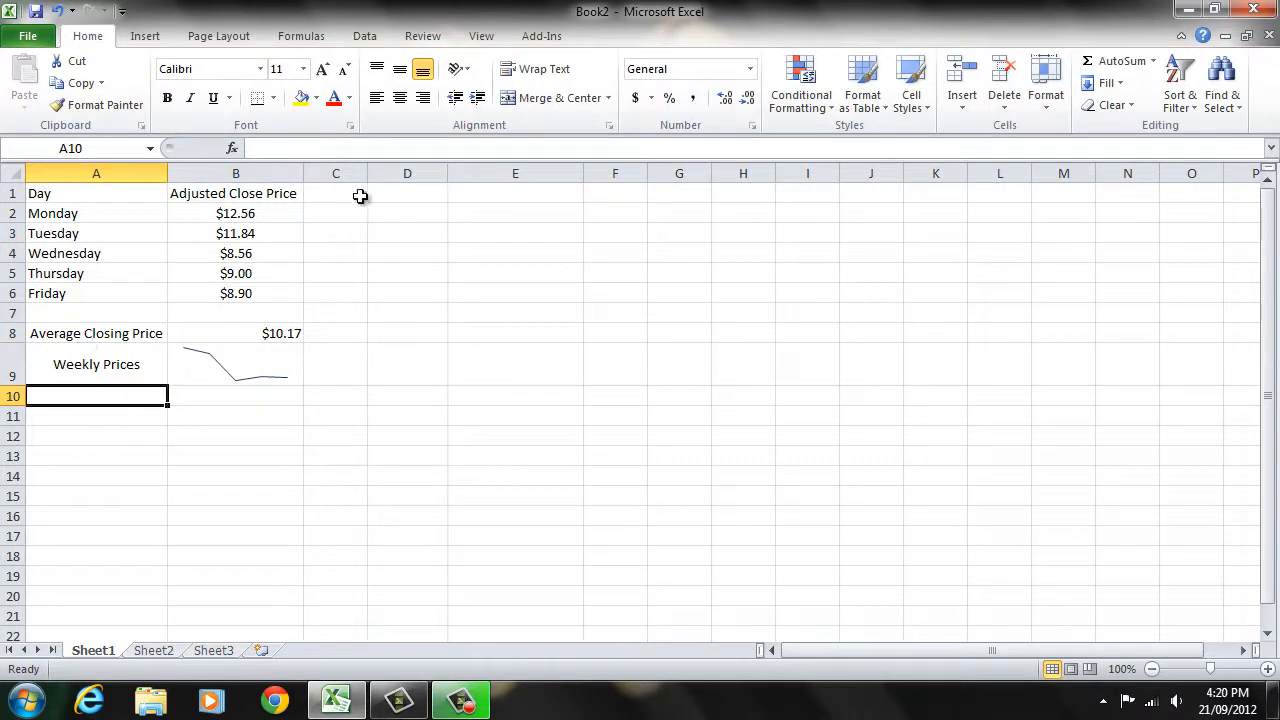
Insert a 2-D line chart of the Adjusted Close Price data in B1:B6
left_click_drag(235, 200, 244, 291)
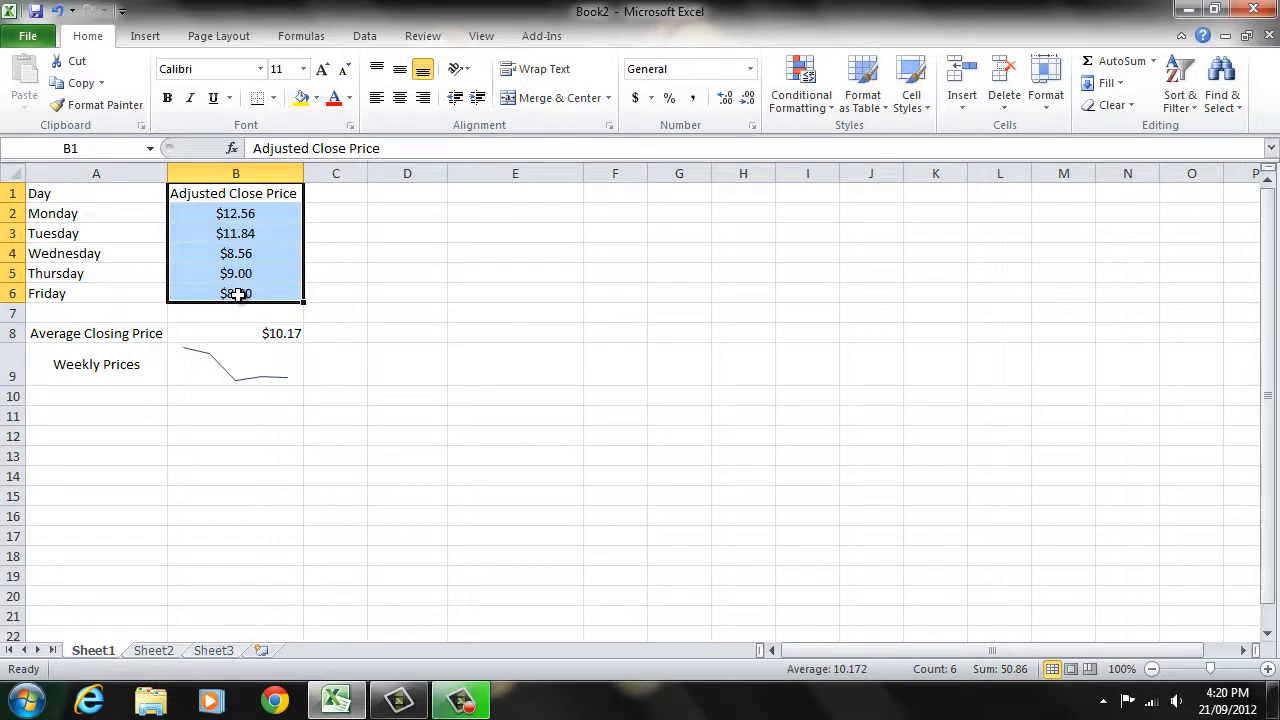
left_click(148, 37)
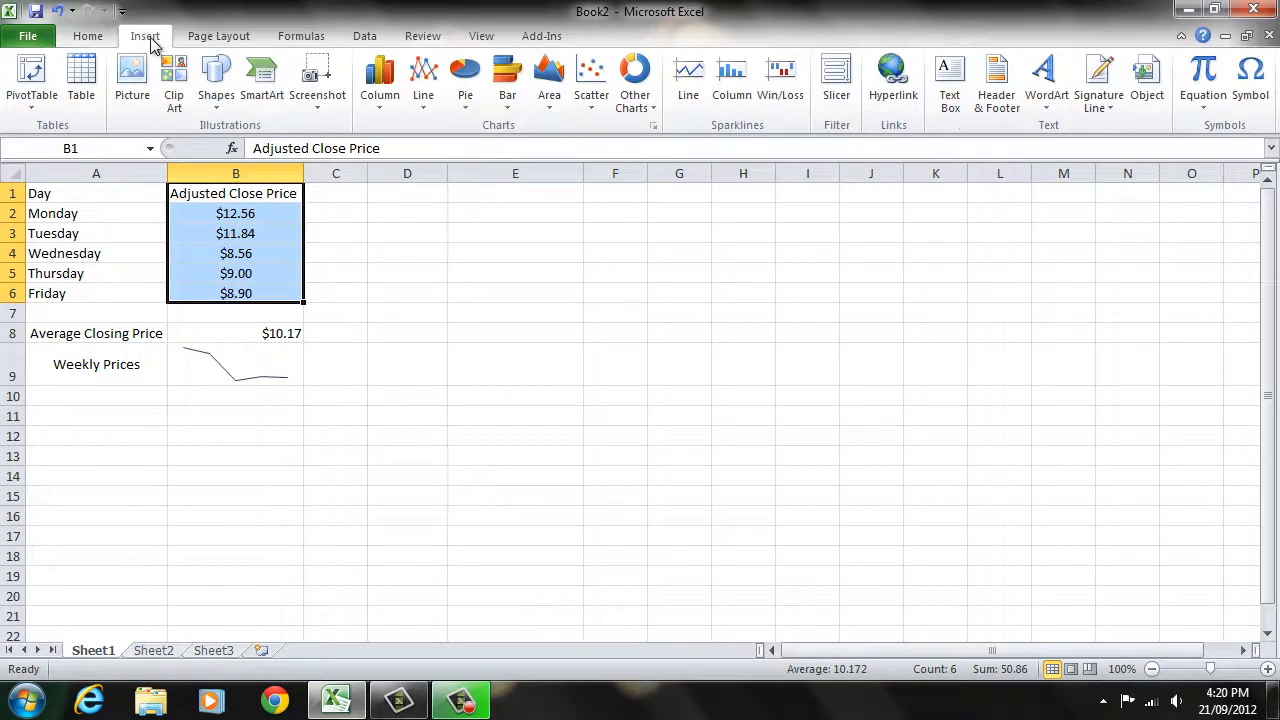
left_click(423, 95)
left_click(425, 168)
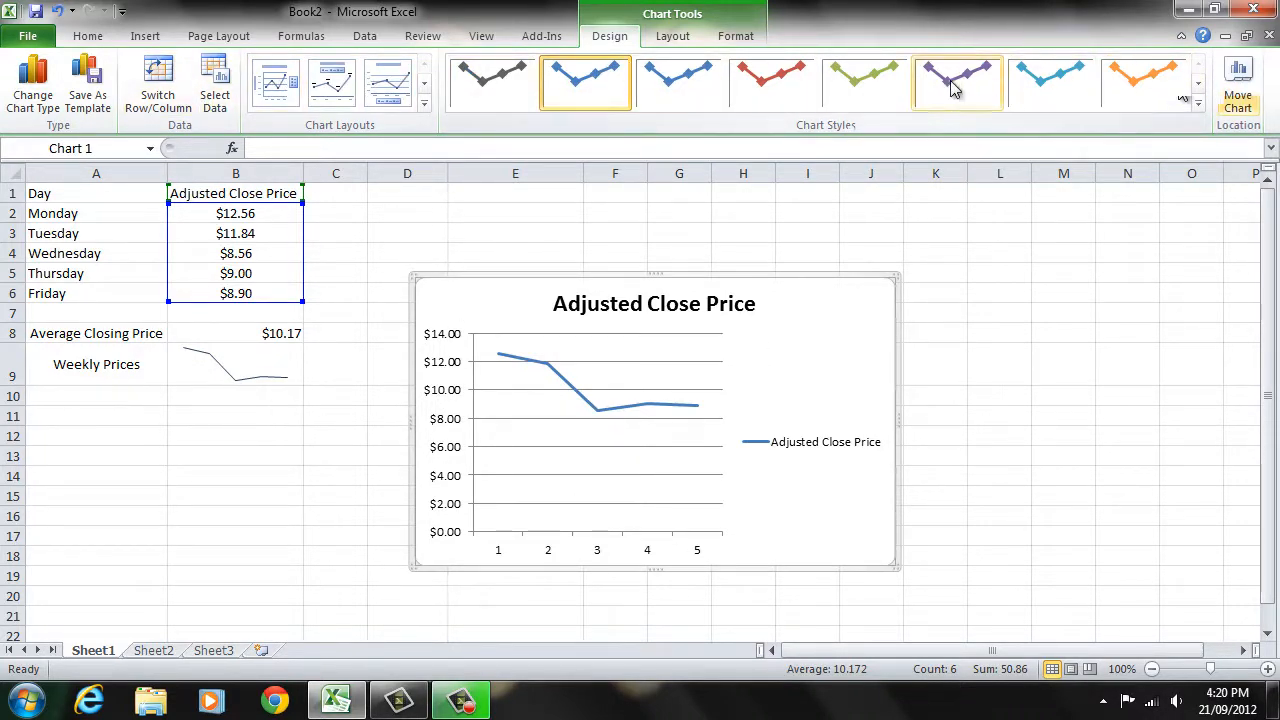
Apply the green line style to the Adjusted Close Price chart and move it up beside the price table, level with row 1
left_click(865, 82)
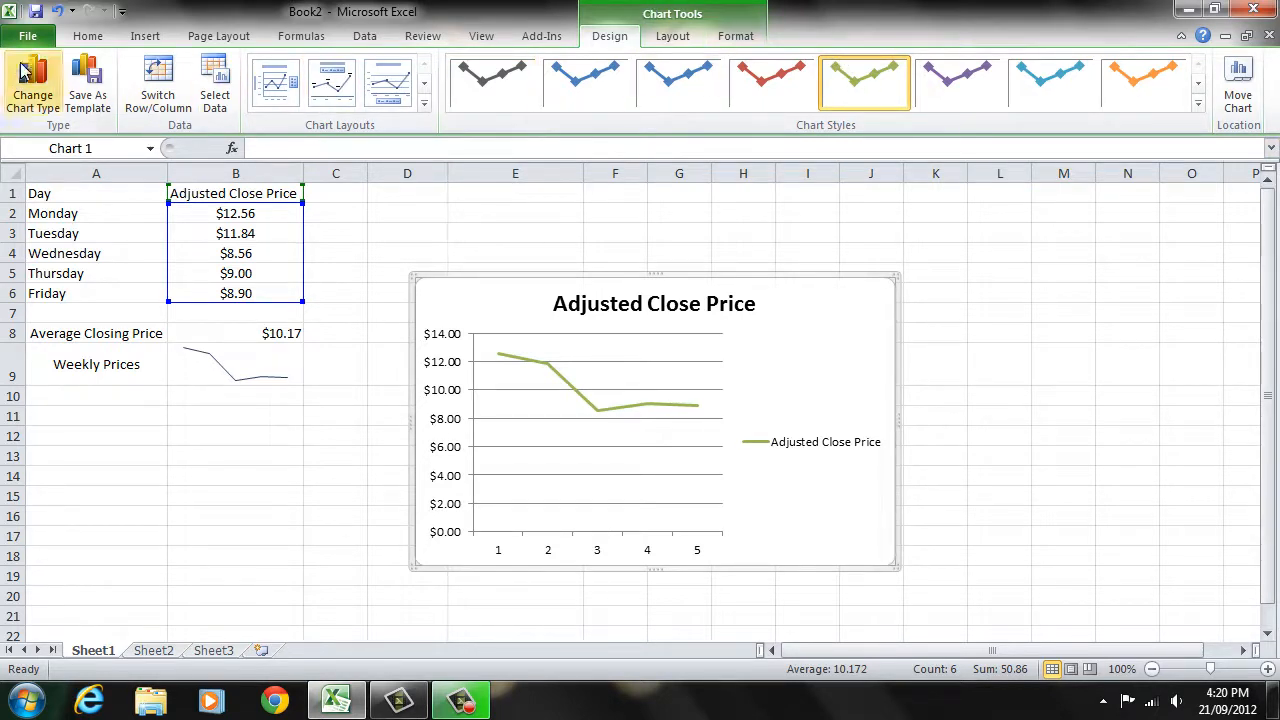
left_click(90, 37)
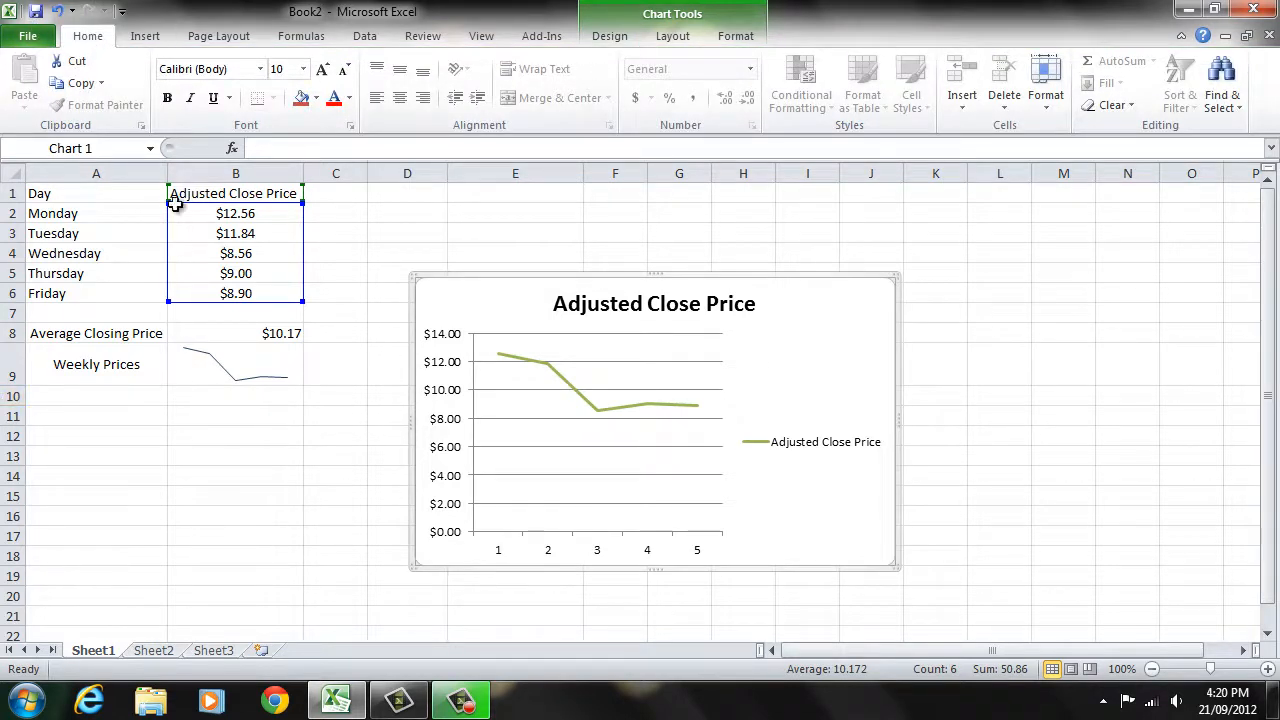
left_click(412, 210)
left_click(164, 481)
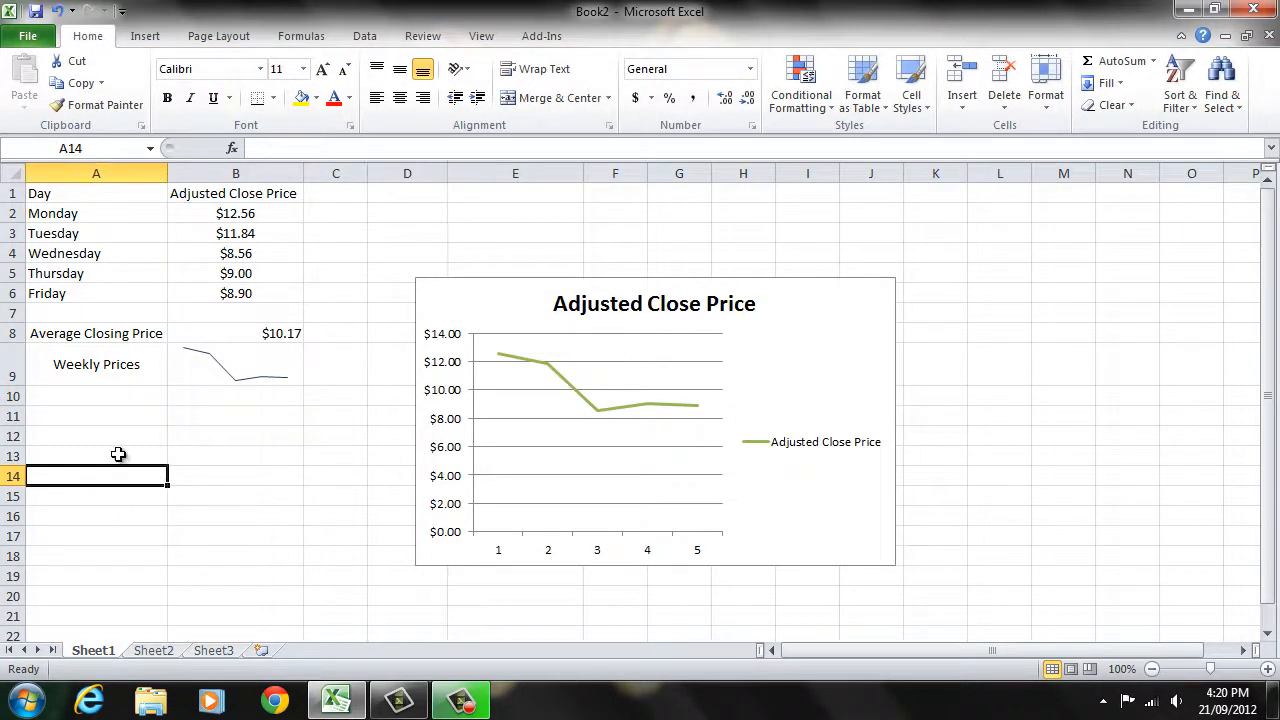
left_click(797, 286)
left_click_drag(797, 286, 784, 199)
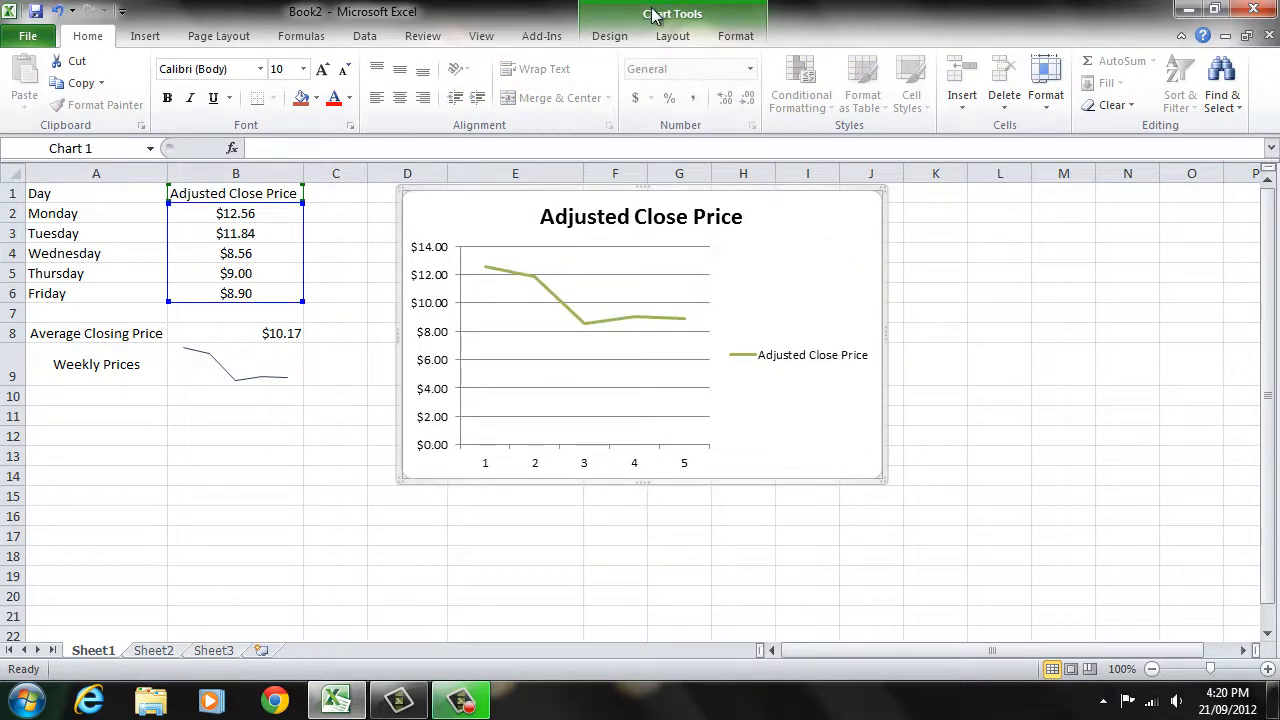
left_click(615, 13)
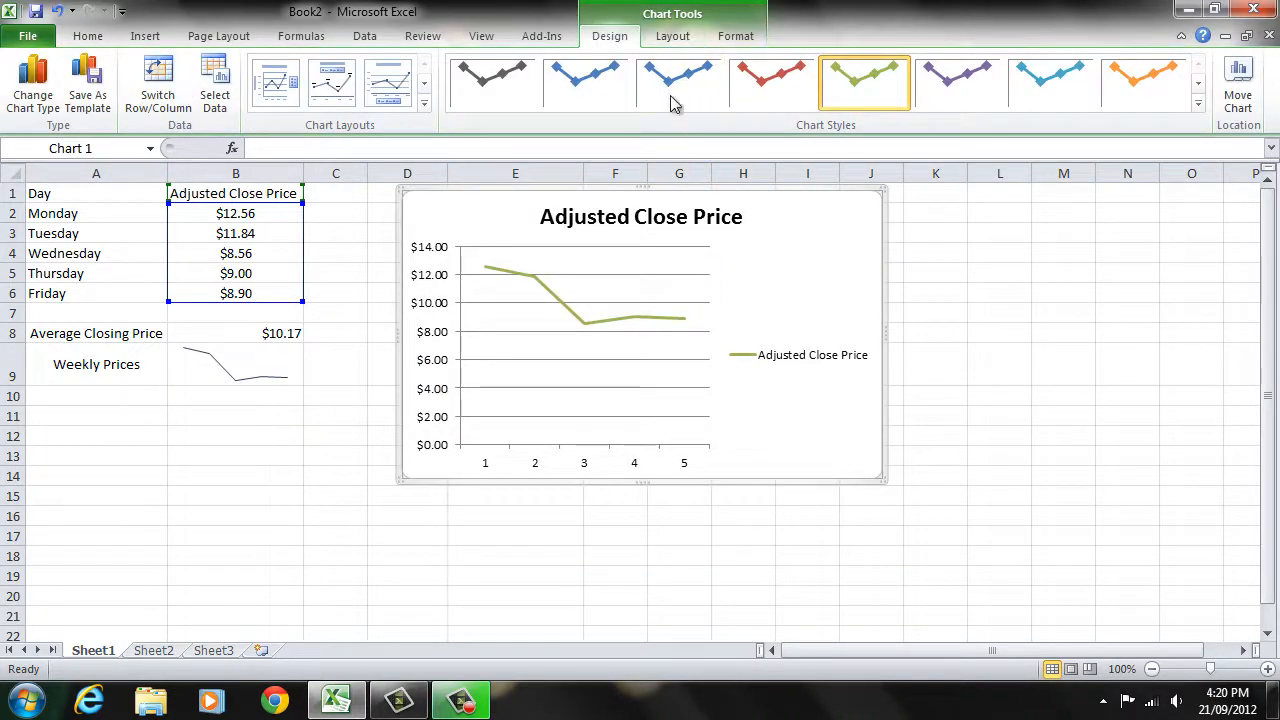
left_click(205, 477)
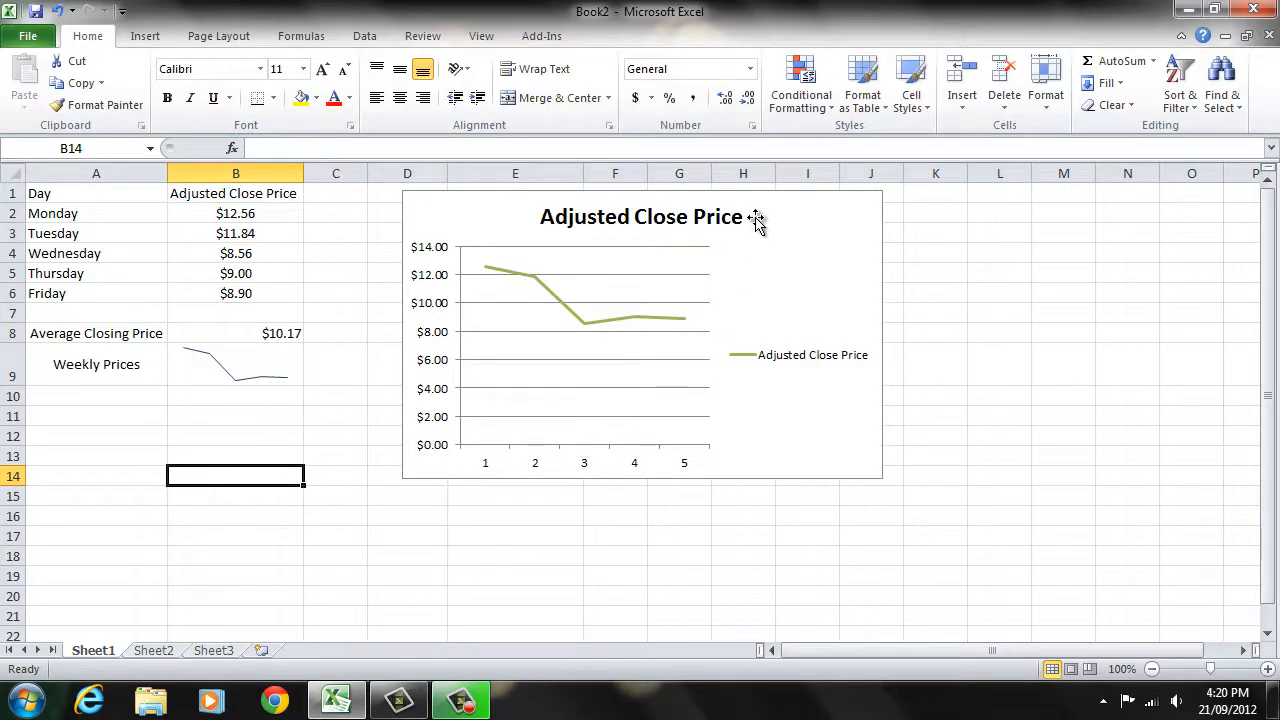
left_click(840, 274)
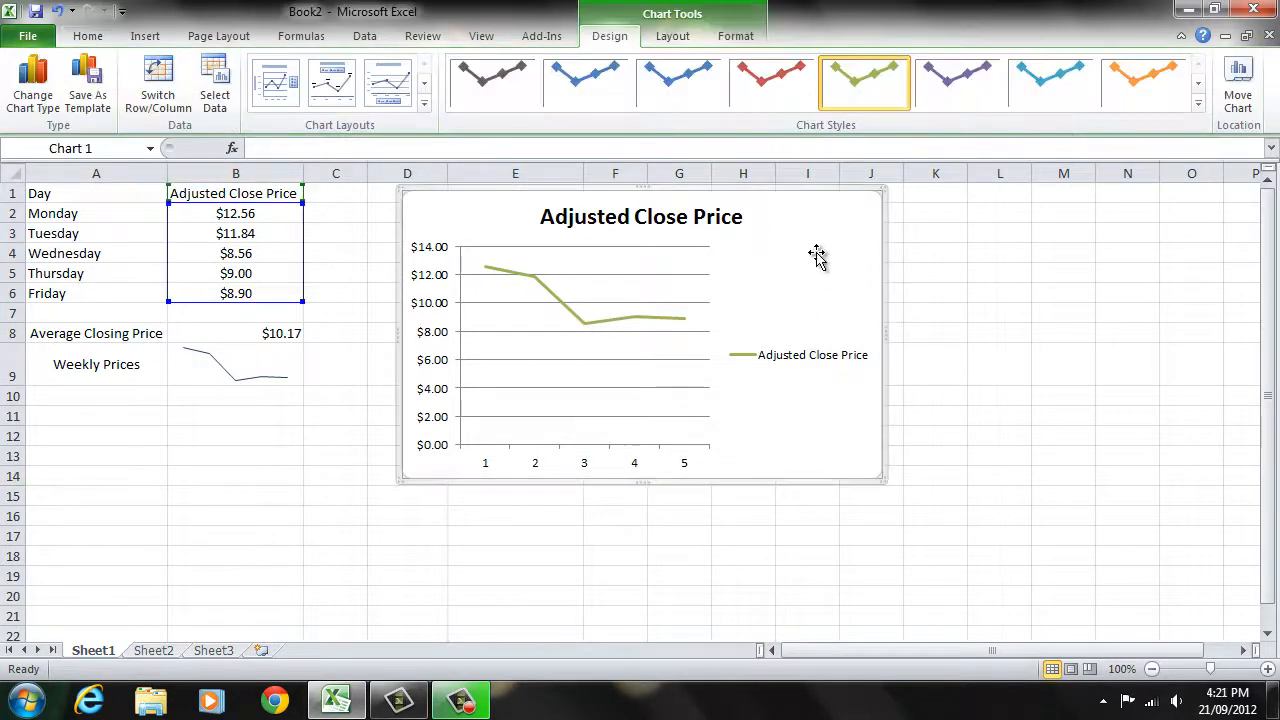
left_click(254, 434)
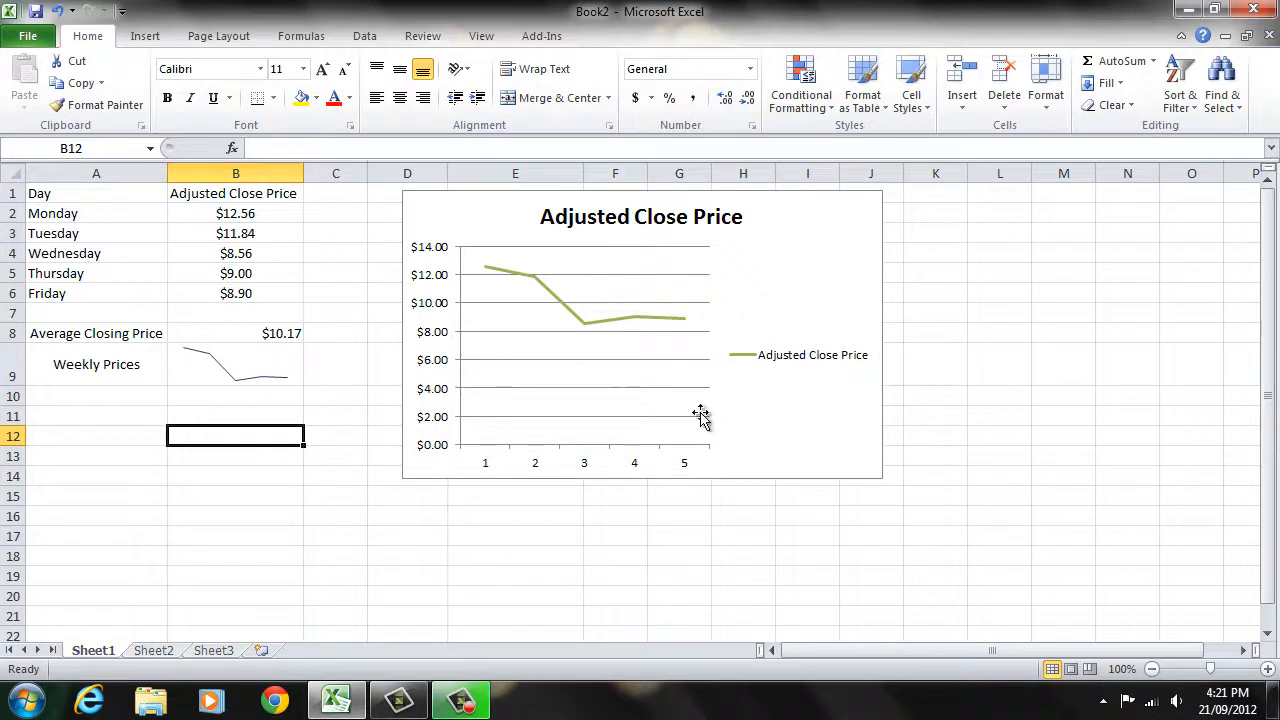
left_click(1080, 352)
left_click_drag(292, 473, 247, 482)
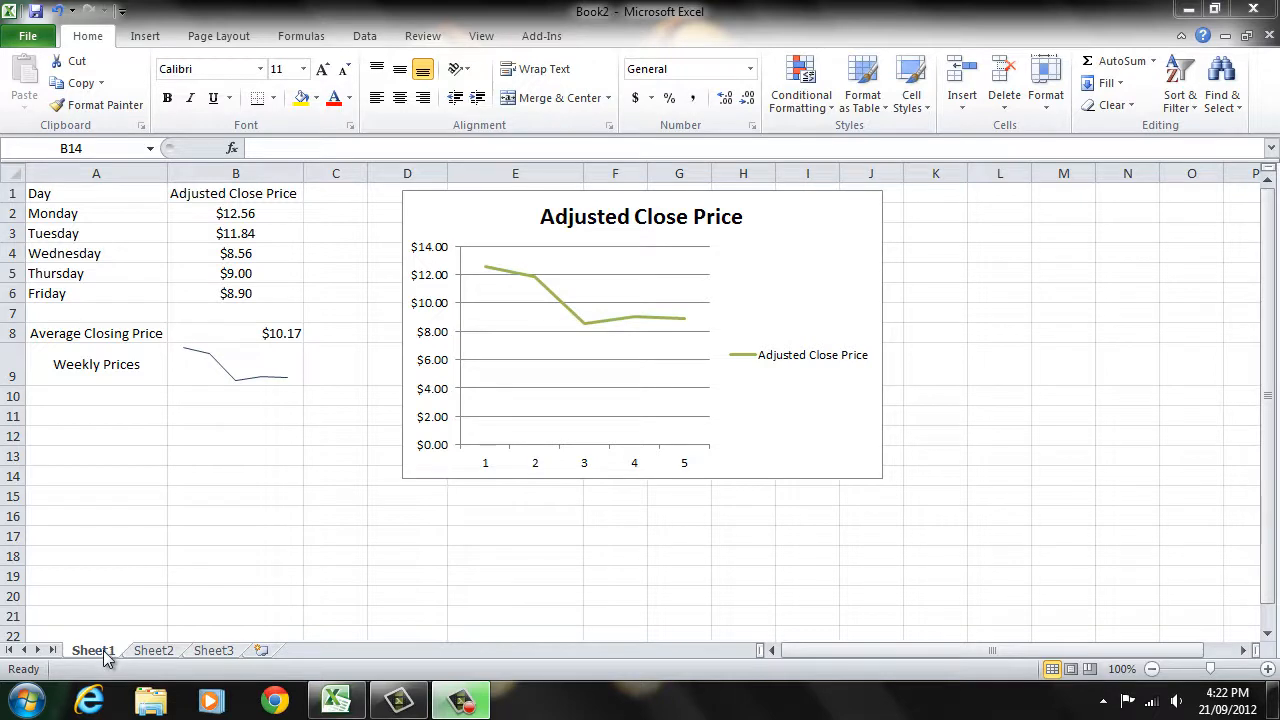
View the empty Sheet2 and Sheet3, and add a new worksheet to the workbook
left_click(158, 652)
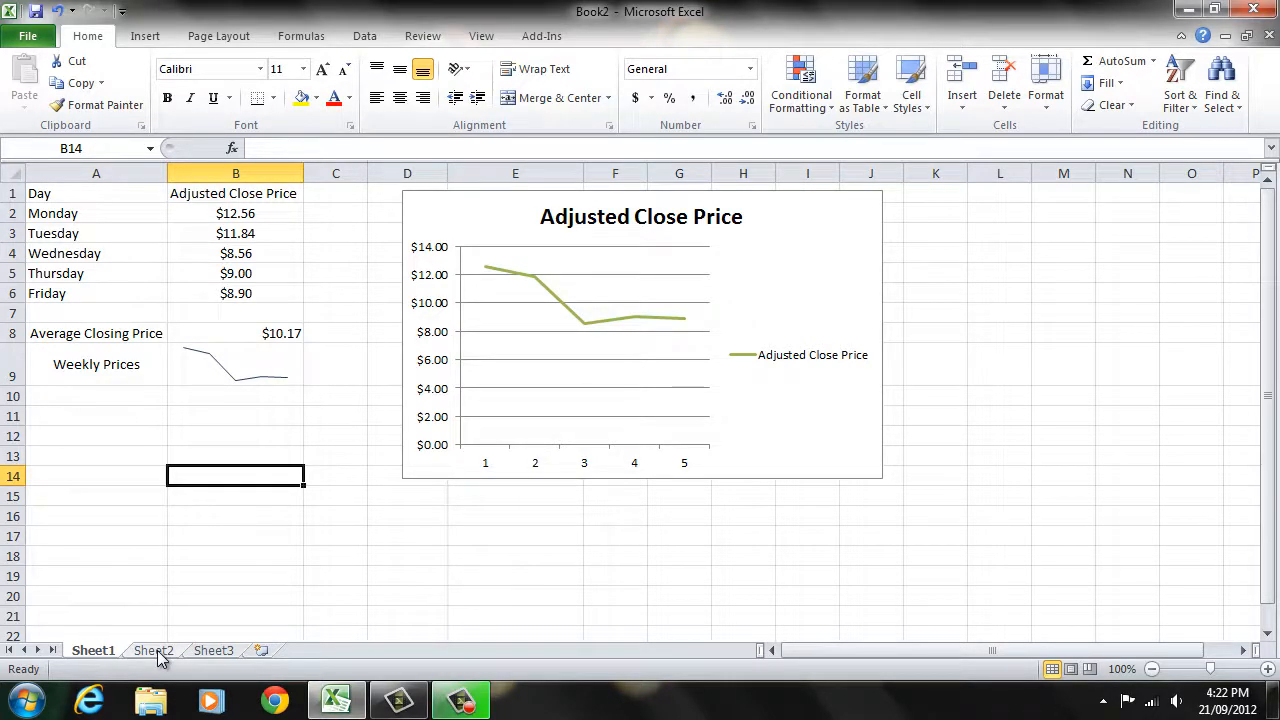
left_click(155, 651)
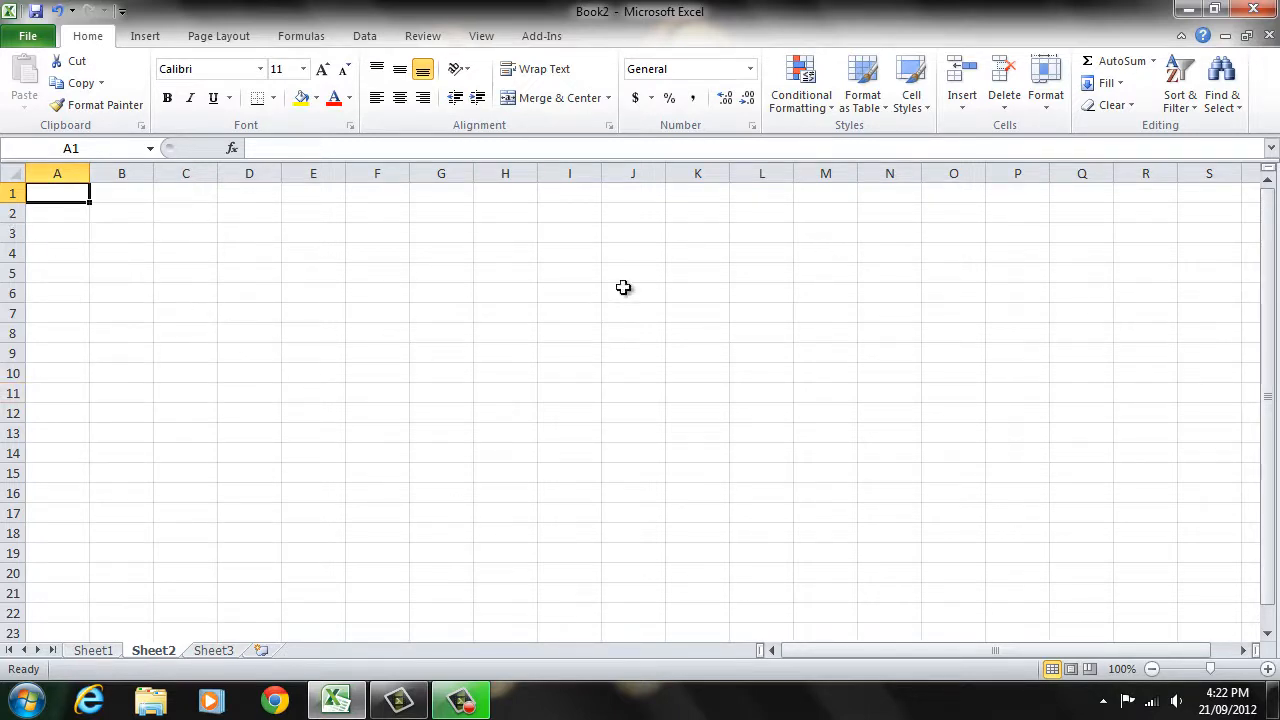
left_click(217, 652)
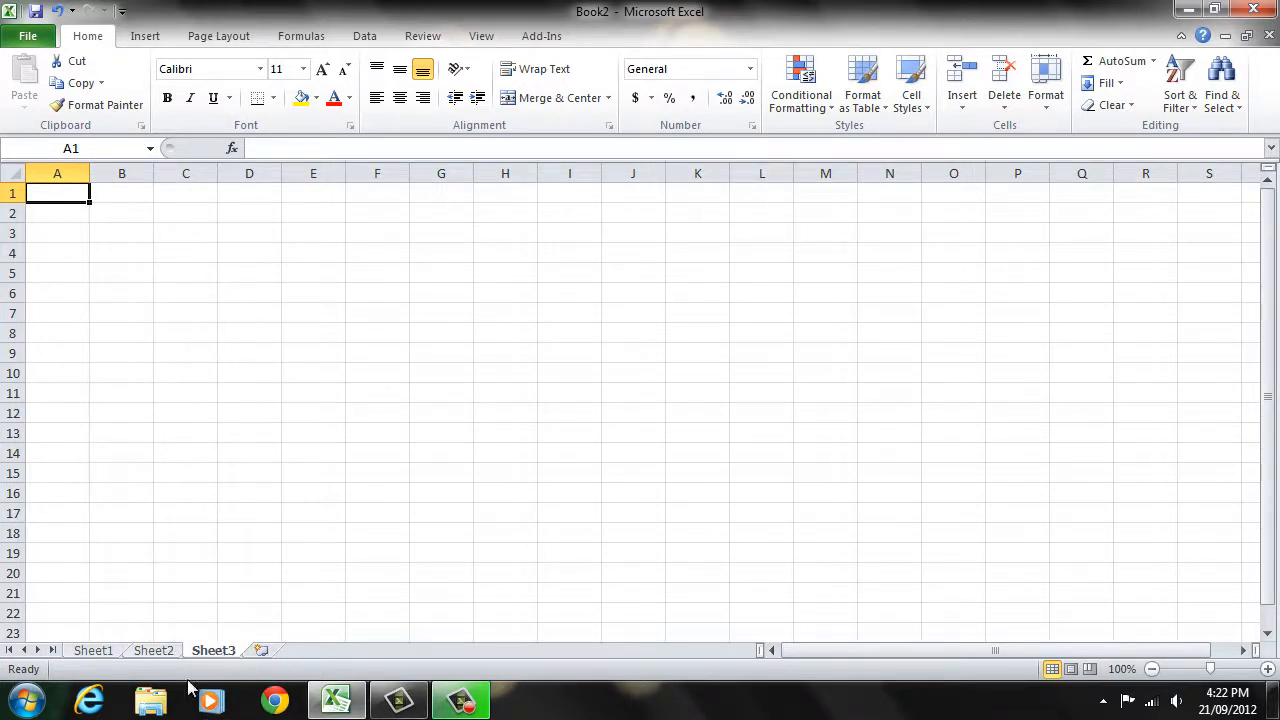
left_click(261, 651)
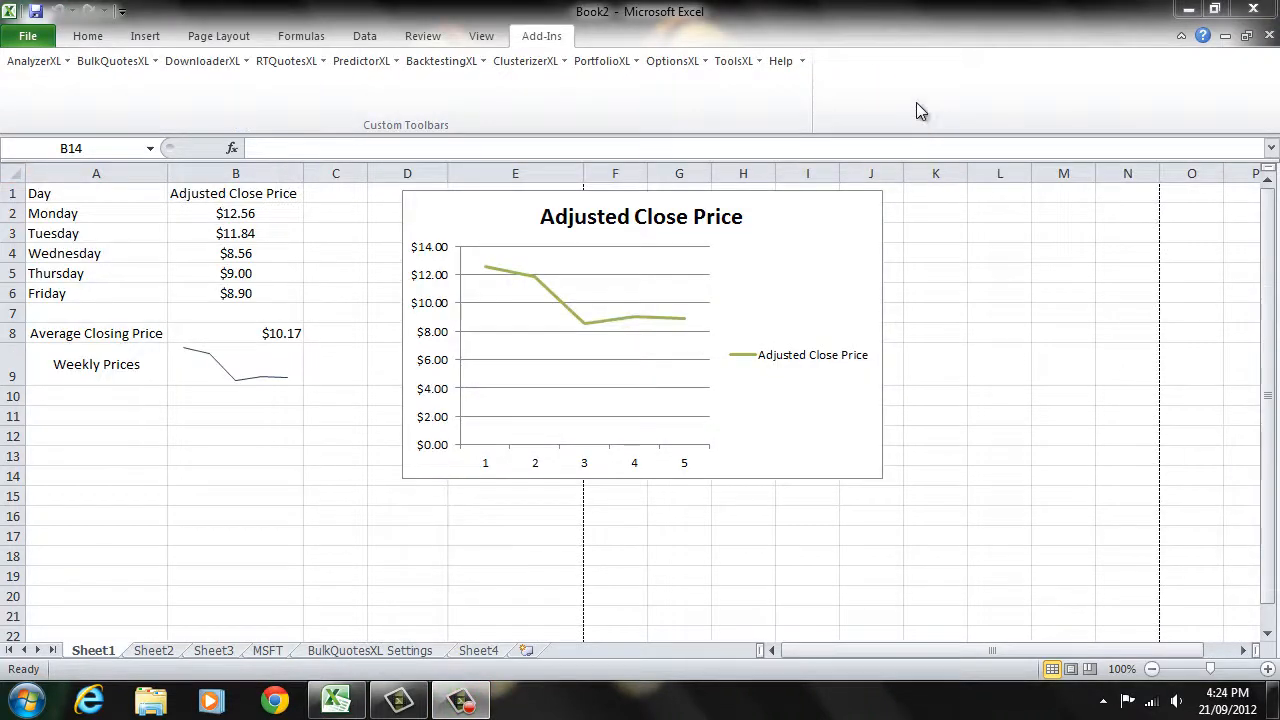
Preview how Sheet1 will print, checking the chart against the page edge, and return to the worksheet
left_click(917, 104)
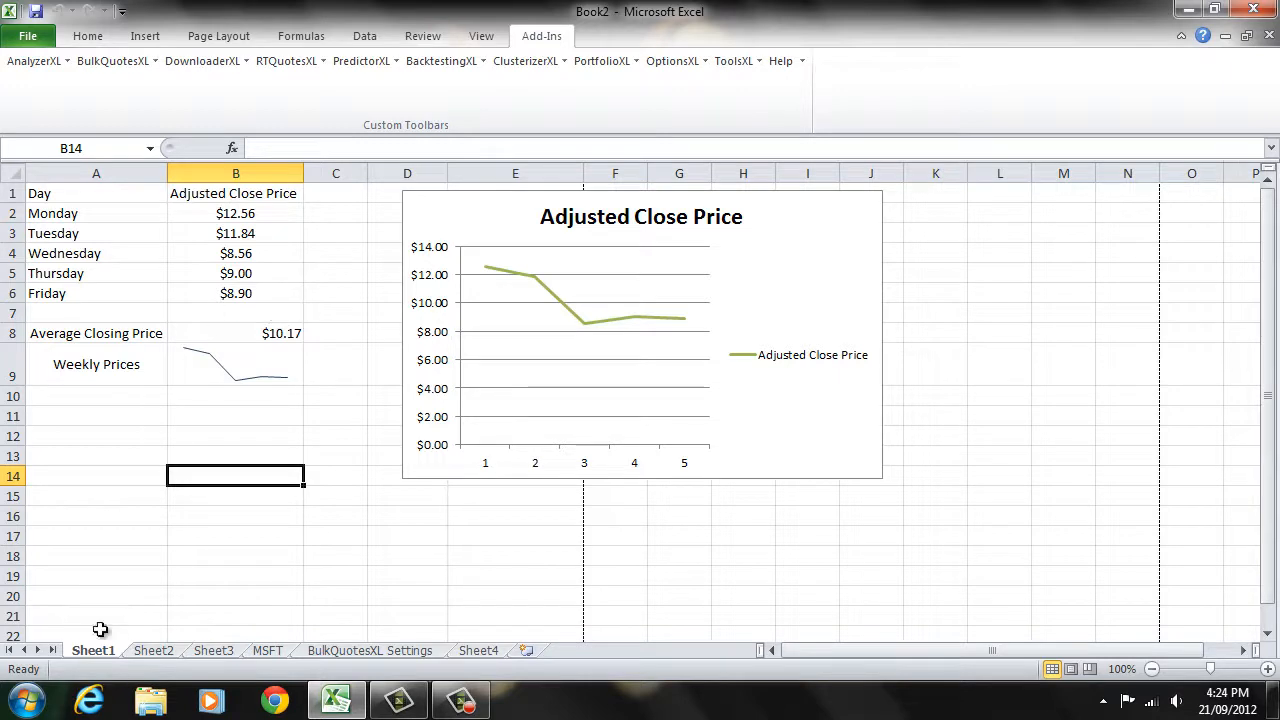
scroll(970, 412, "down", 1)
scroll(970, 412, "down", 3)
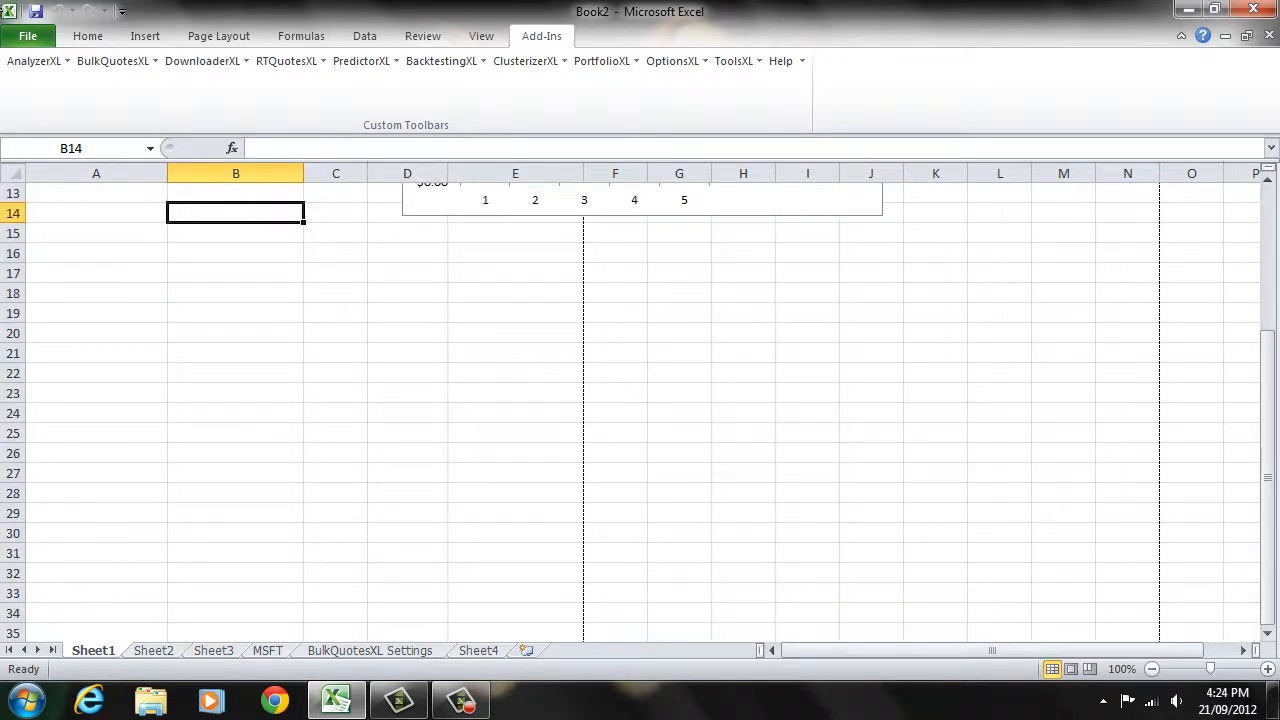
left_click(25, 40)
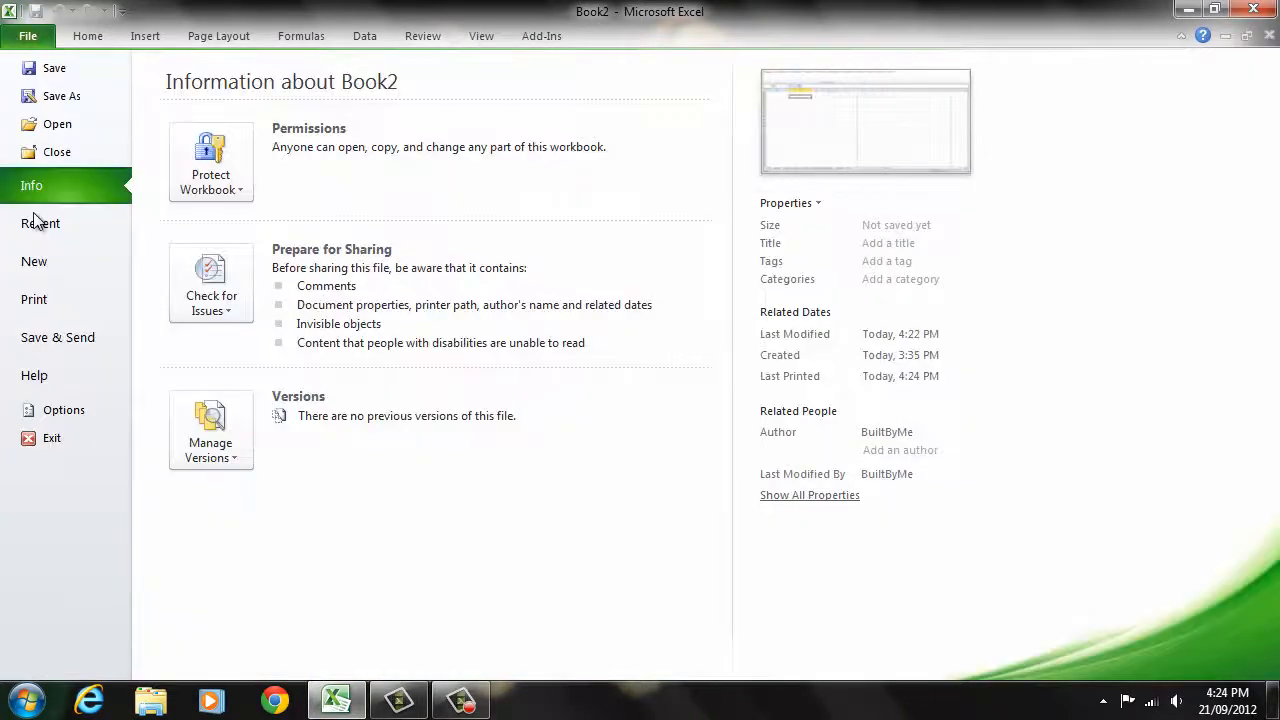
left_click(32, 300)
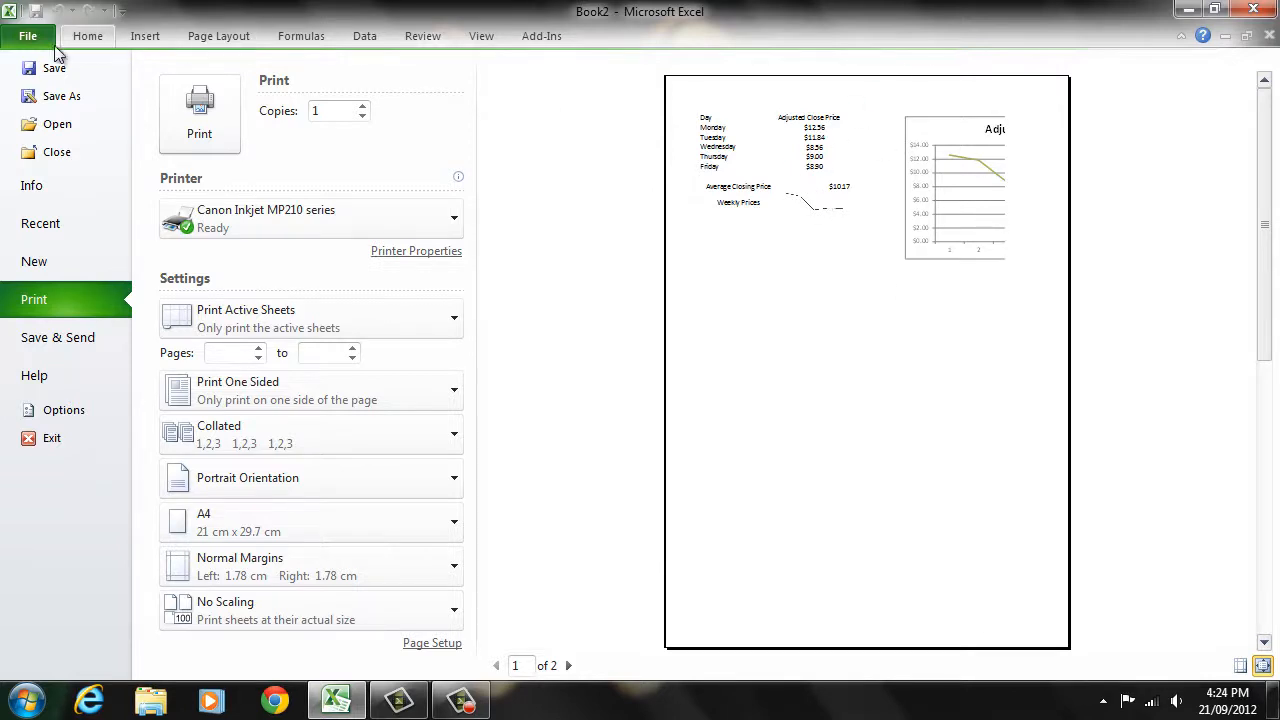
left_click(28, 38)
scroll(748, 434, "up", 4)
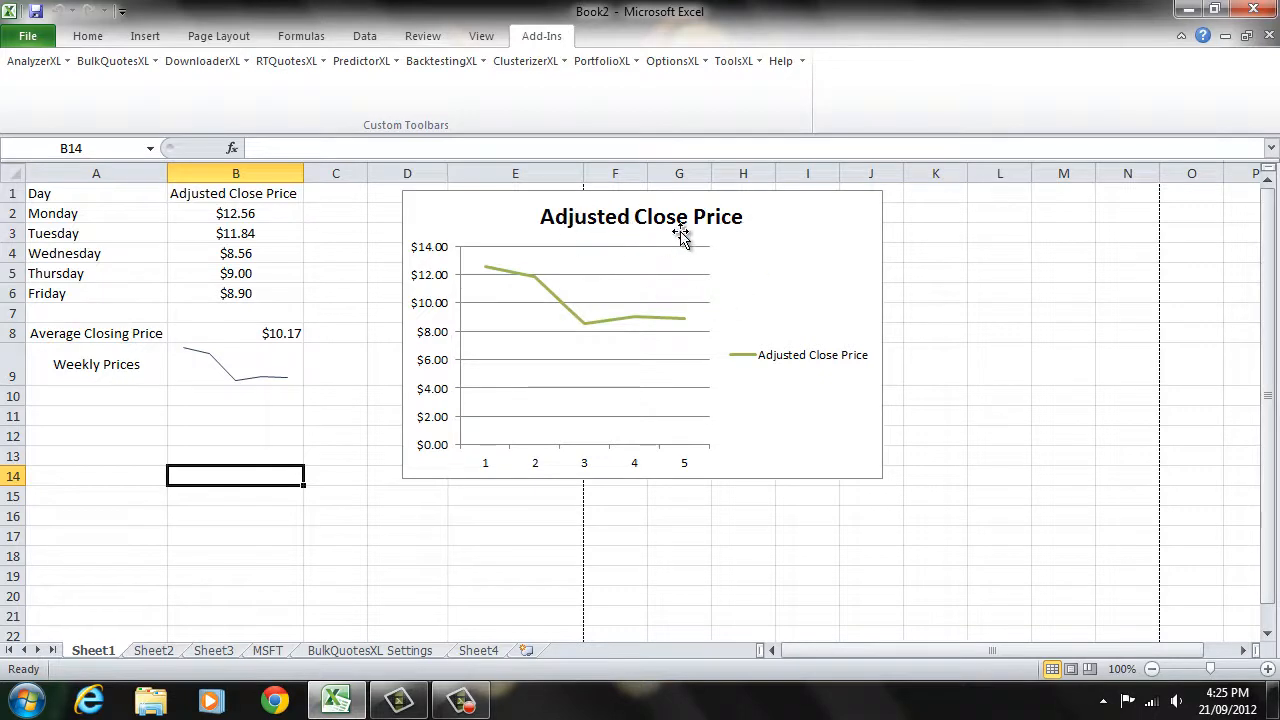
Move the Adjusted Close Price chart directly below the Weekly Prices row and check its print preview
left_click(778, 196)
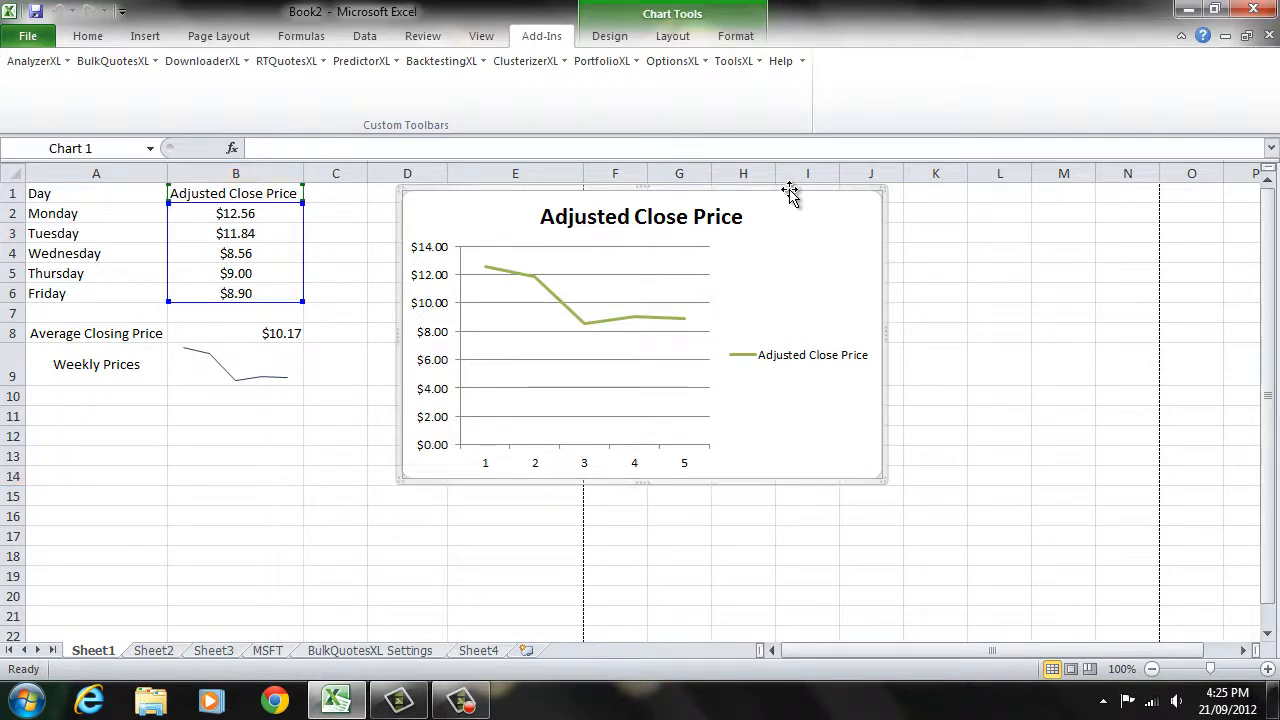
left_click_drag(790, 190, 427, 396)
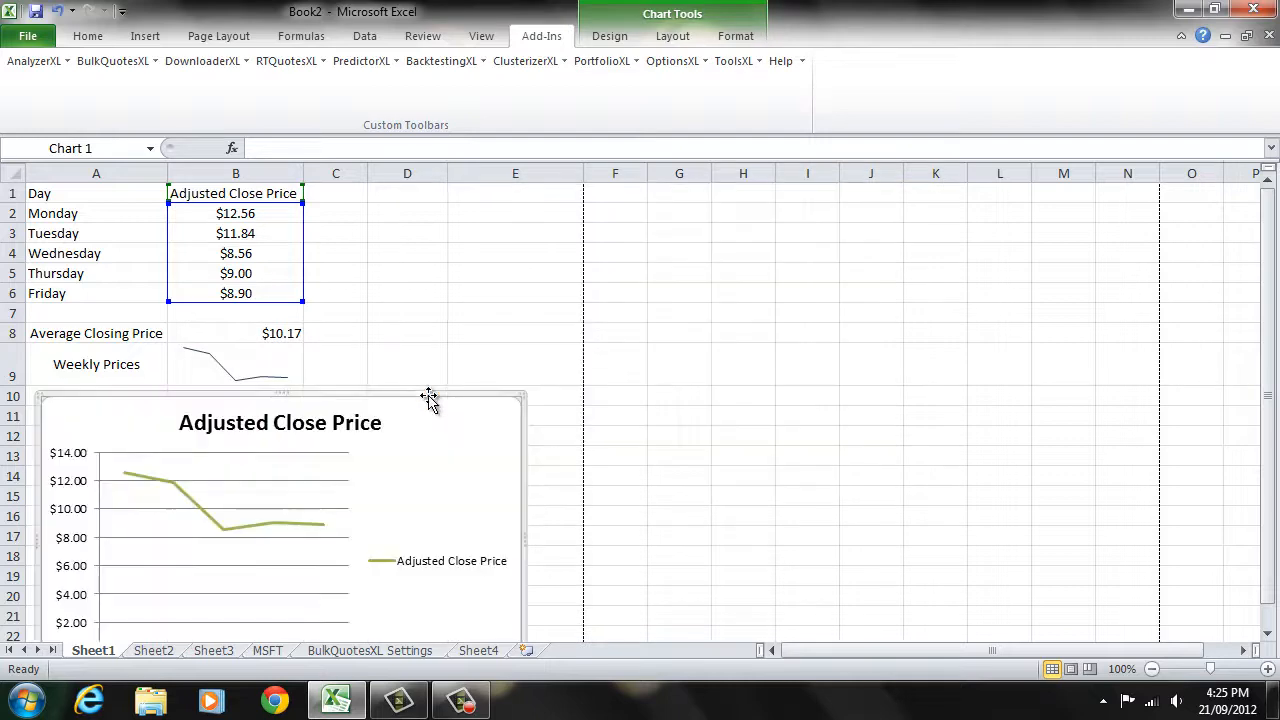
left_click(30, 36)
left_click(40, 300)
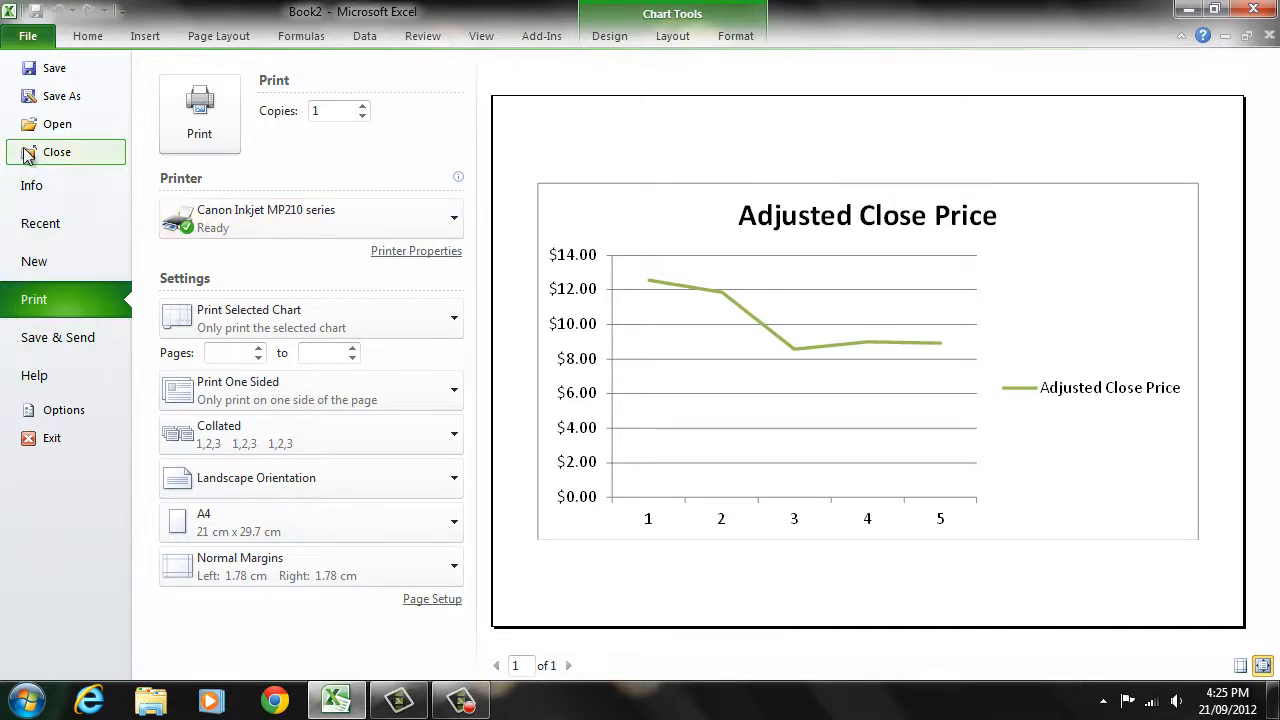
left_click(12, 38)
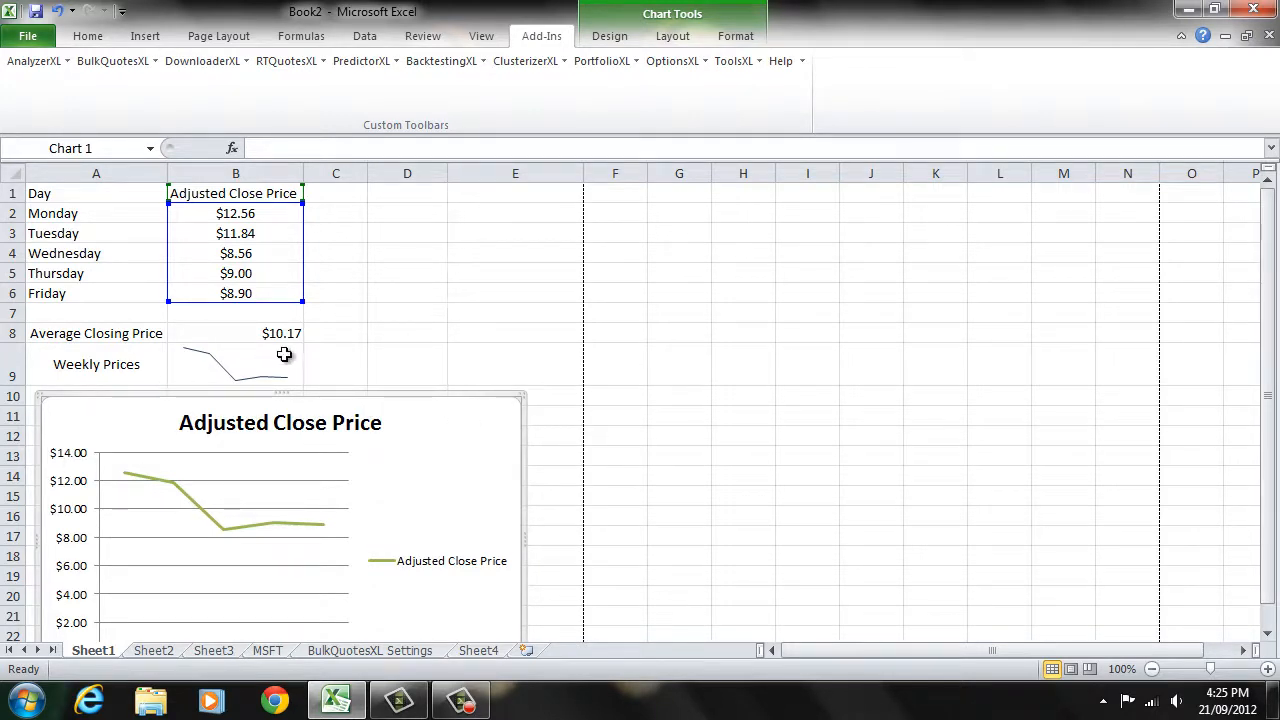
left_click(501, 296)
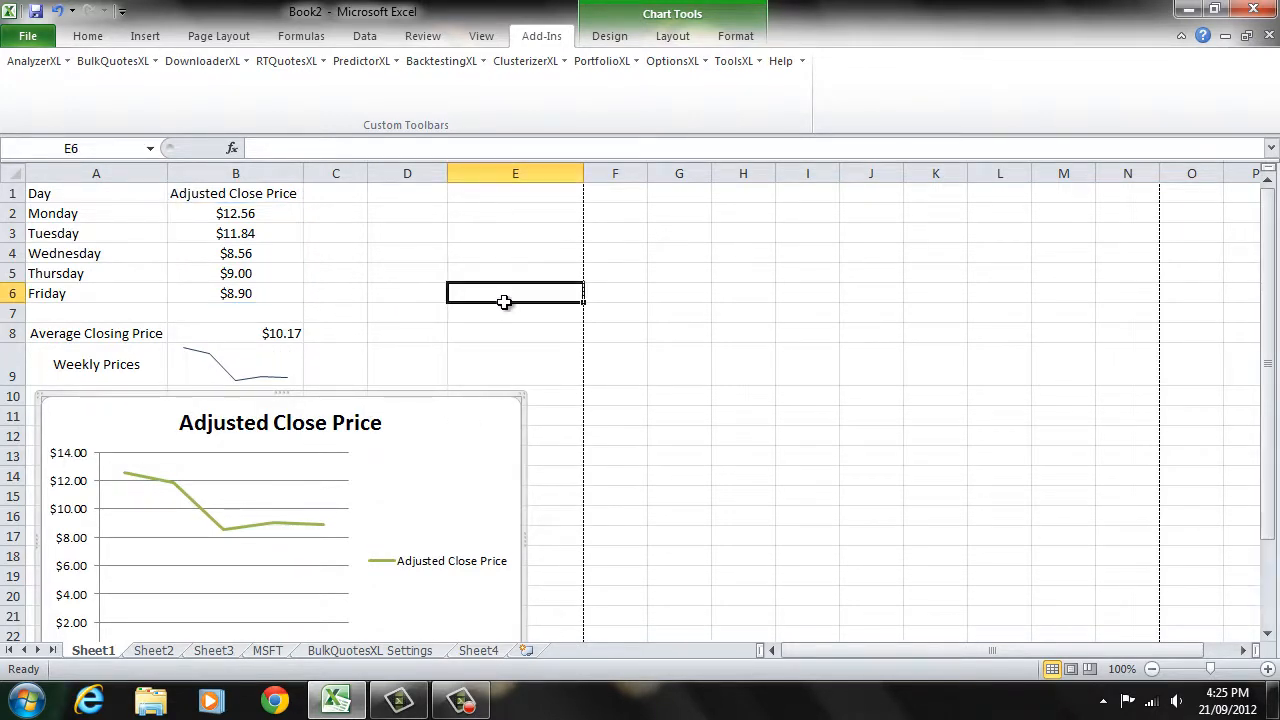
Deselect the chart, preview how the whole of Sheet1 will print, and return to the worksheet
left_click(352, 192)
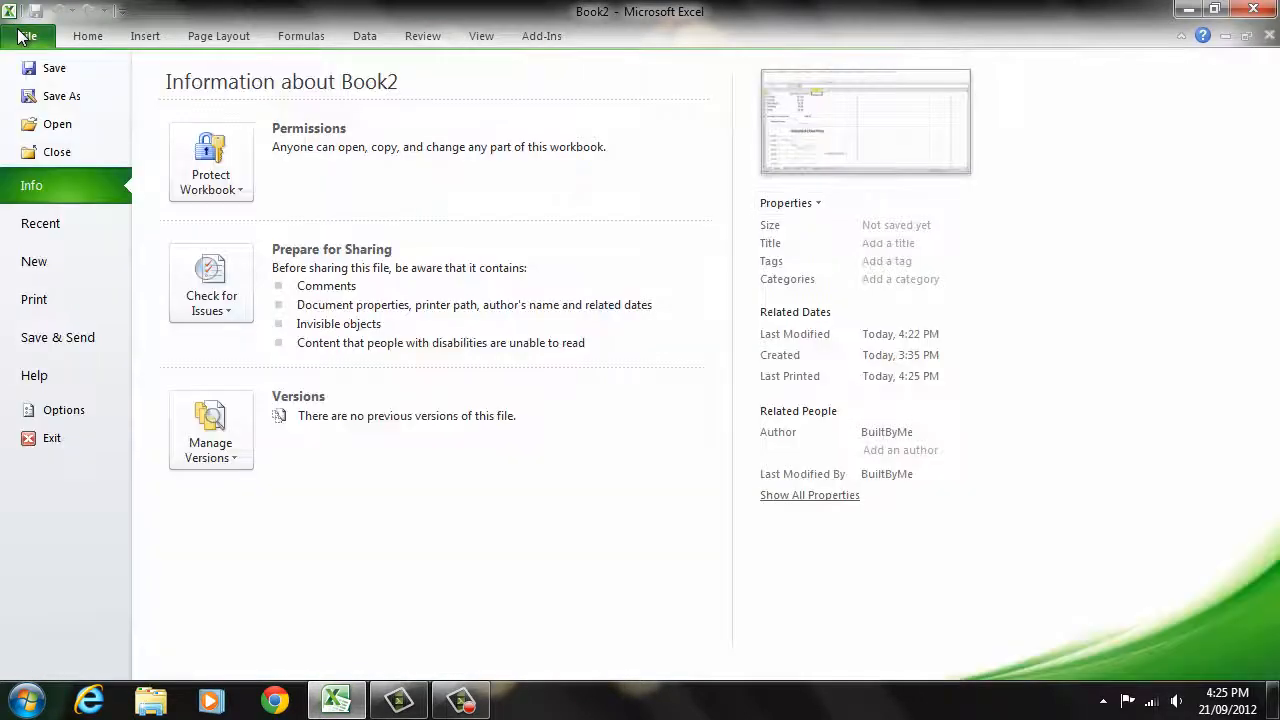
left_click(28, 36)
left_click(72, 306)
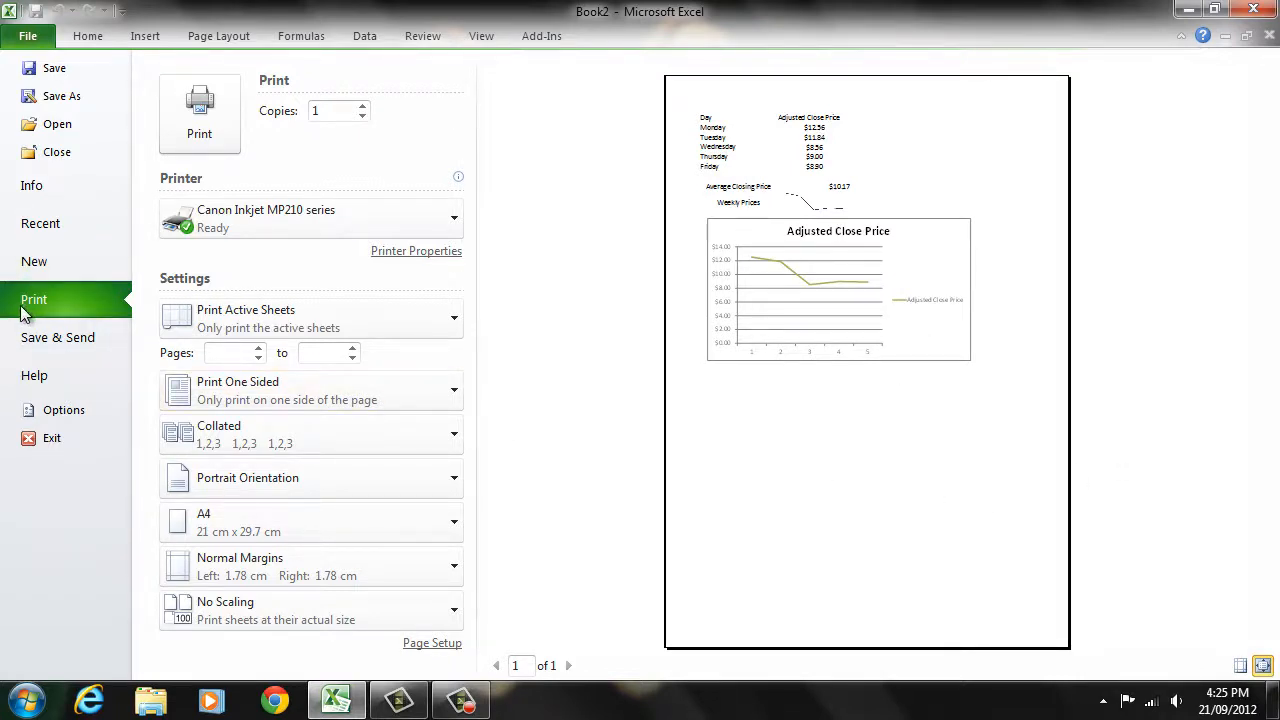
left_click(14, 38)
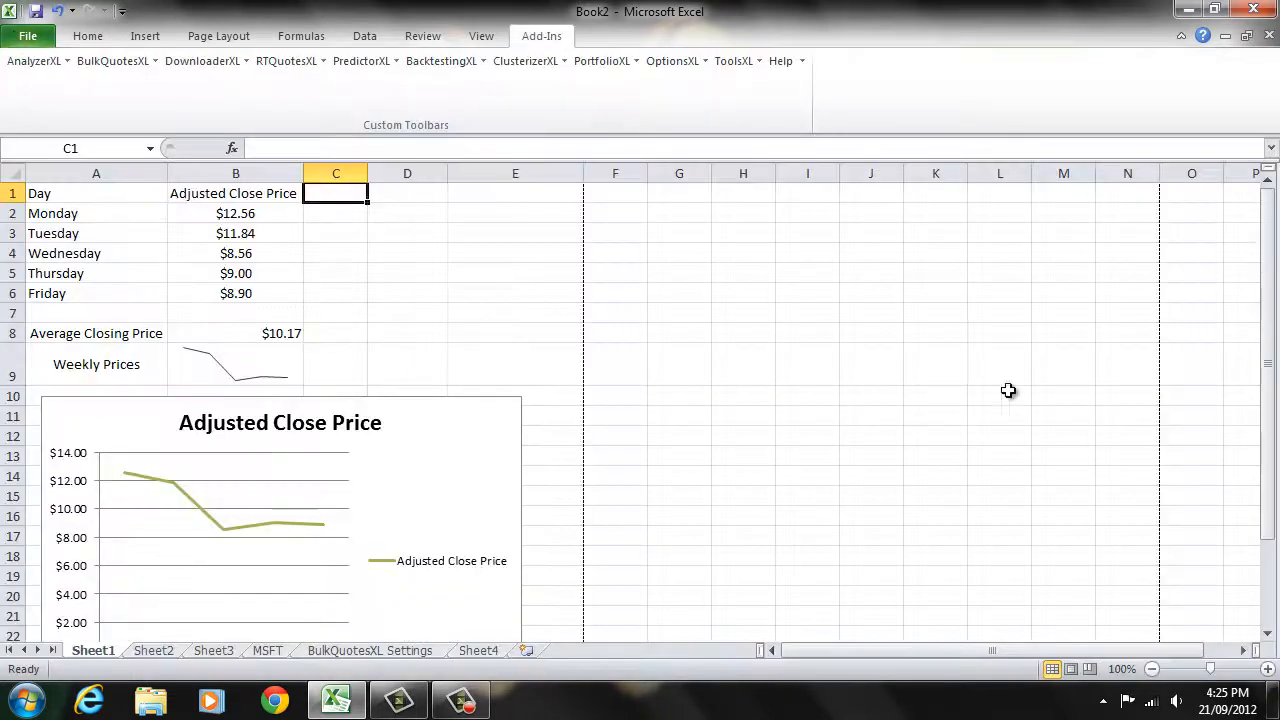
left_click(688, 398)
scroll(716, 399, "down", 4)
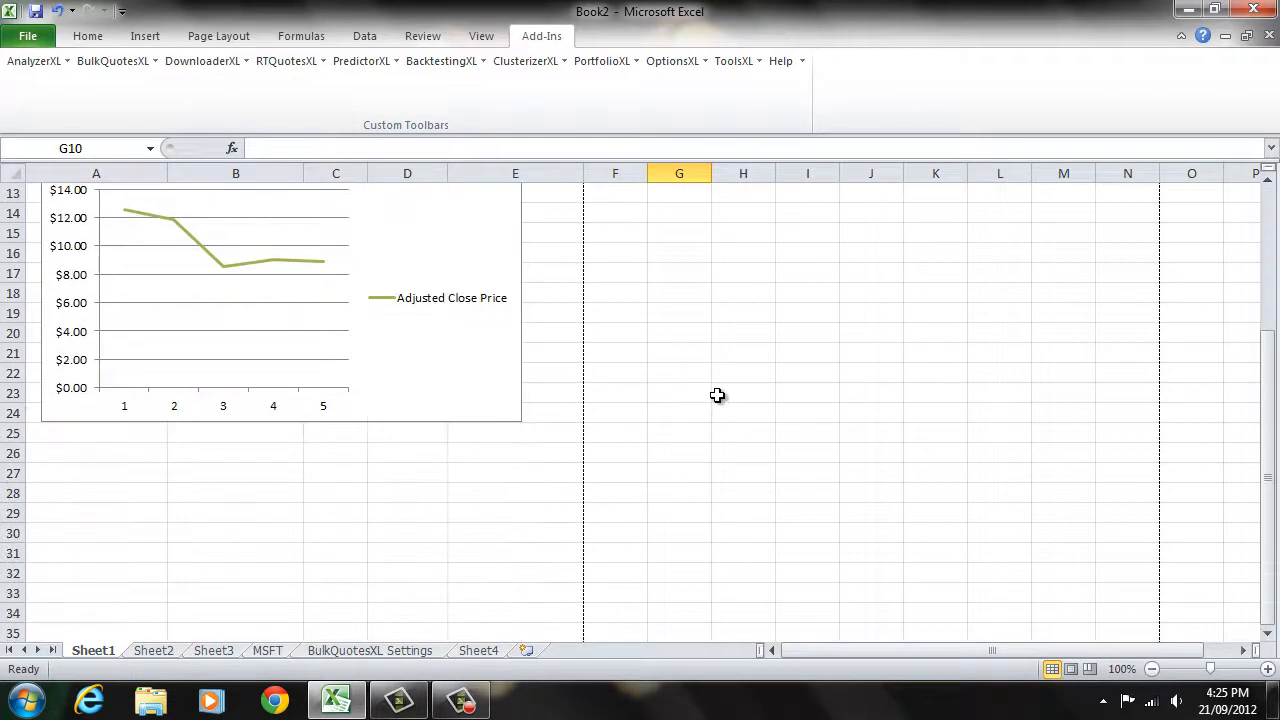
scroll(716, 399, "up", 4)
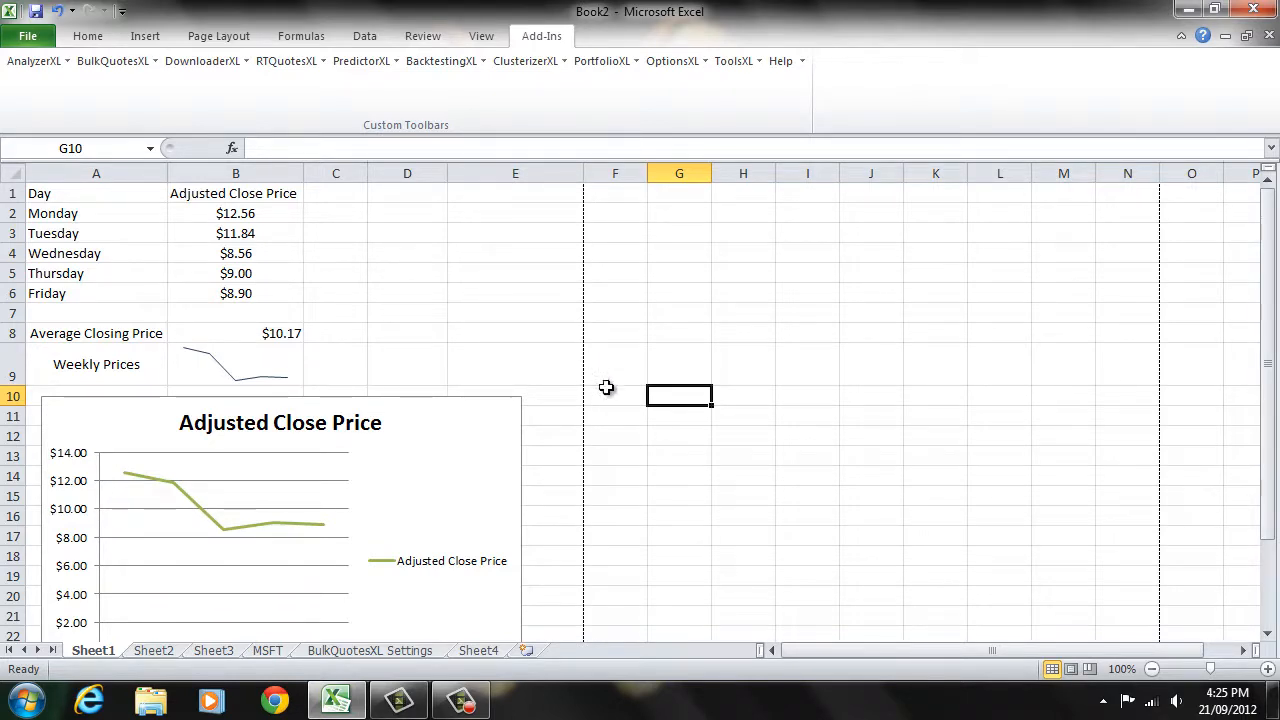
scroll(585, 383, "down", 9)
scroll(585, 383, "up", 9)
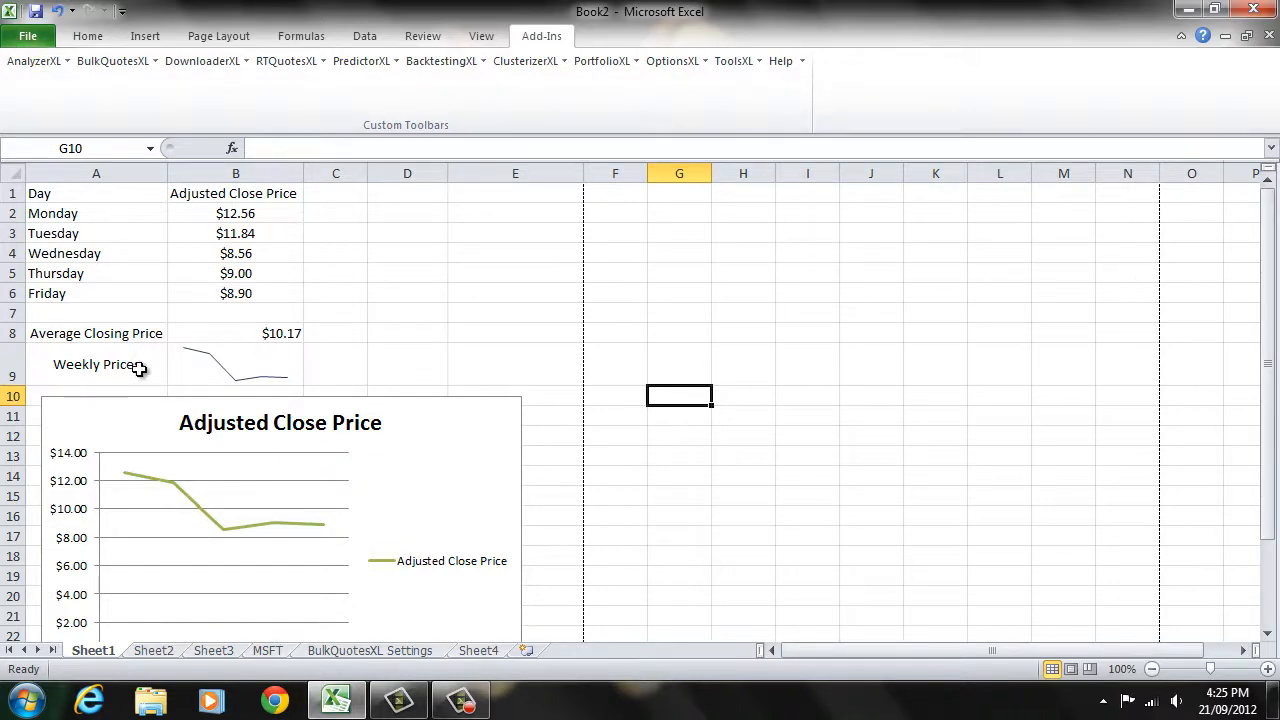
Review the options for what to print, set the page to Landscape Orientation, and return to the worksheet
left_click(26, 37)
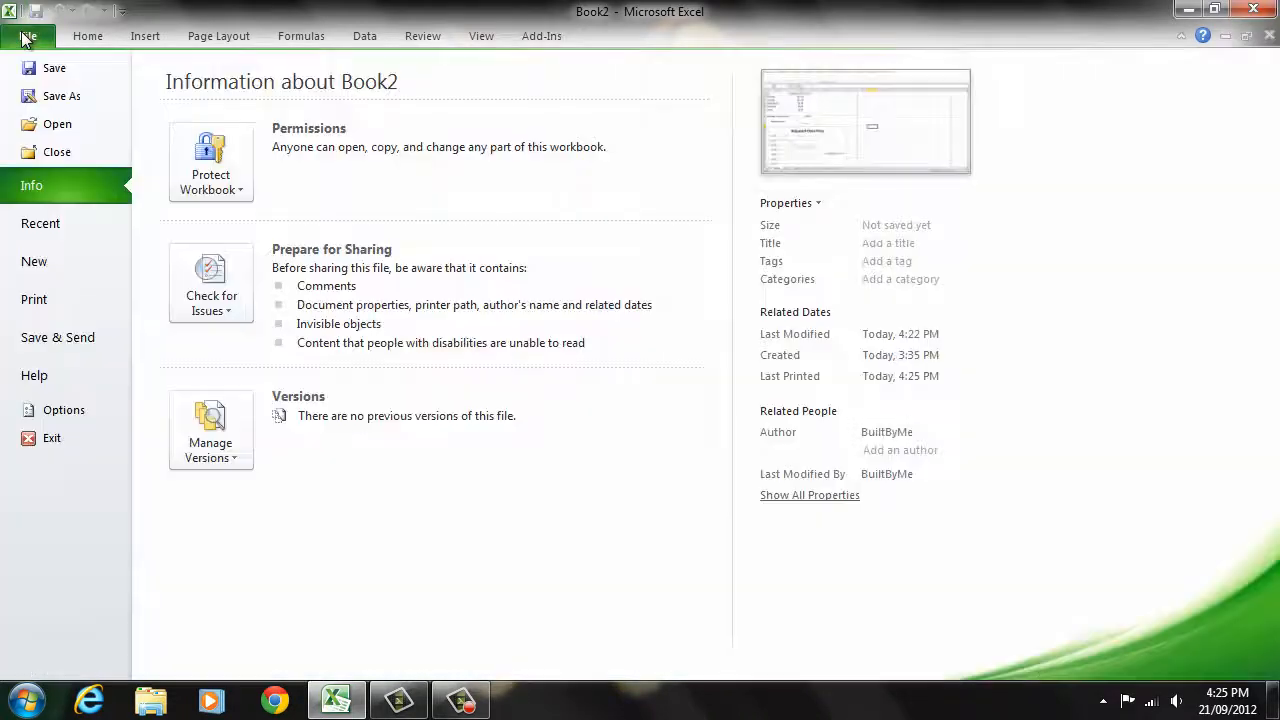
left_click(71, 311)
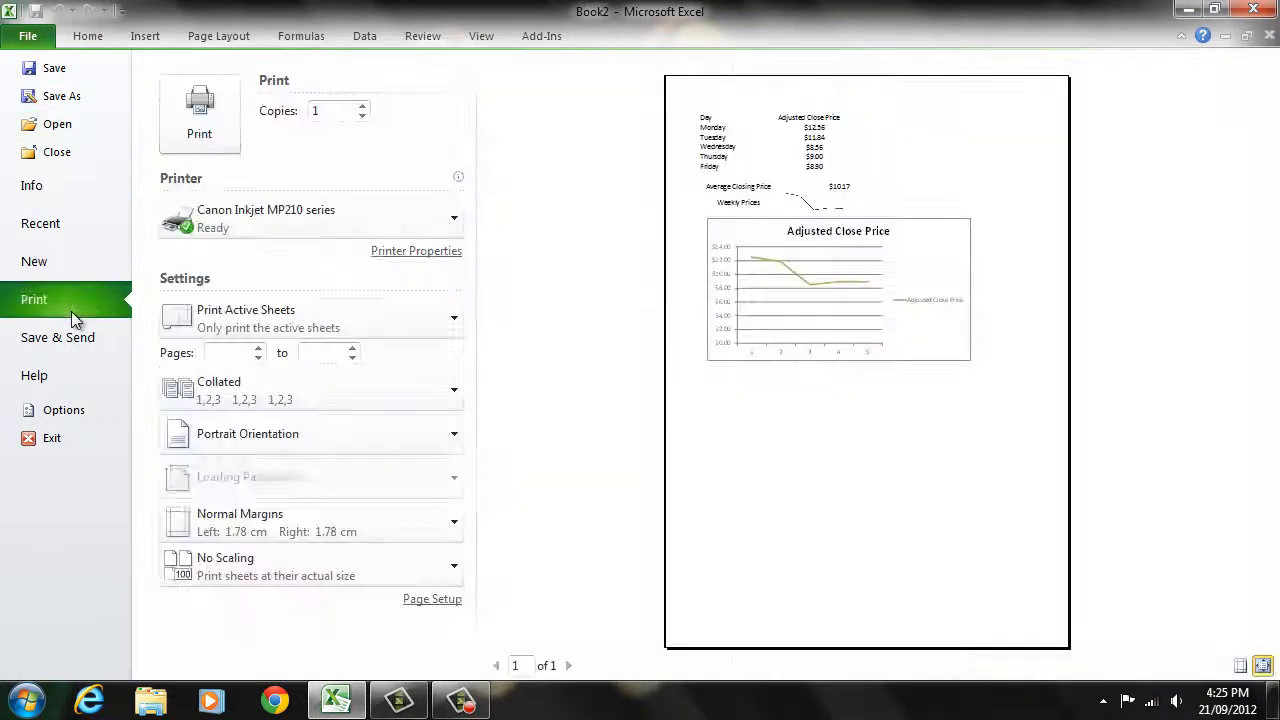
left_click(454, 323)
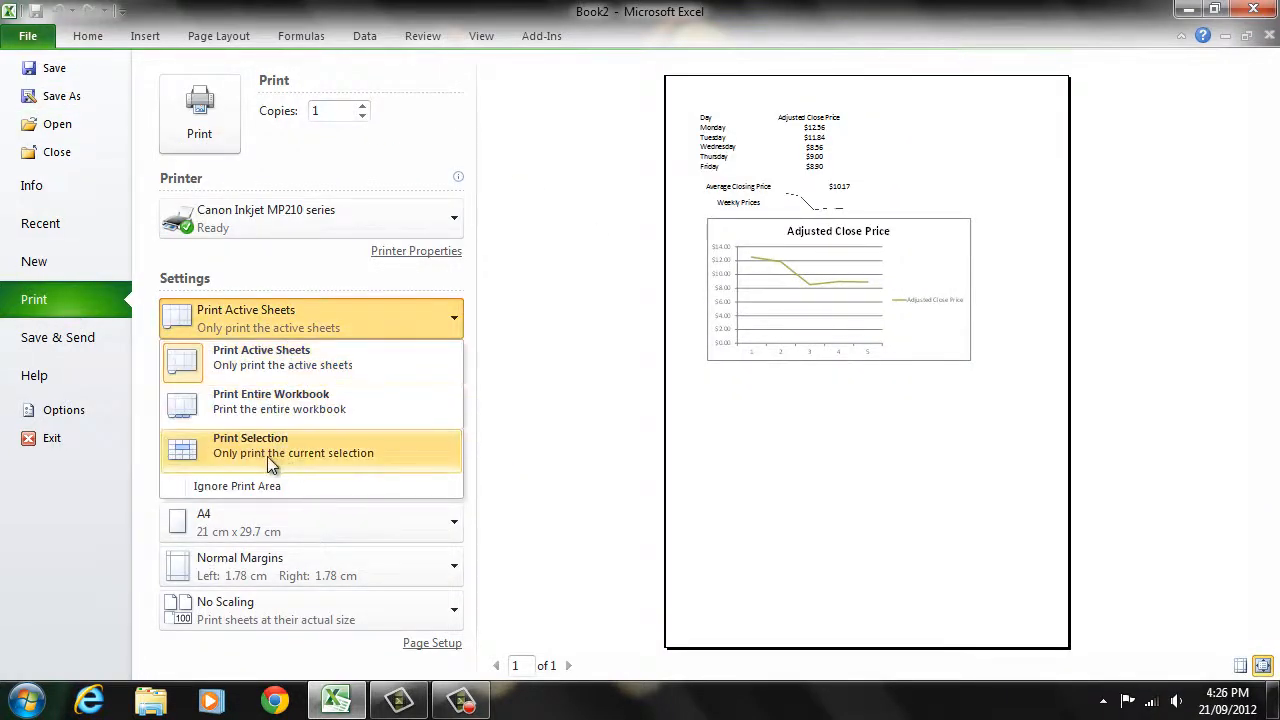
left_click(541, 332)
left_click(451, 479)
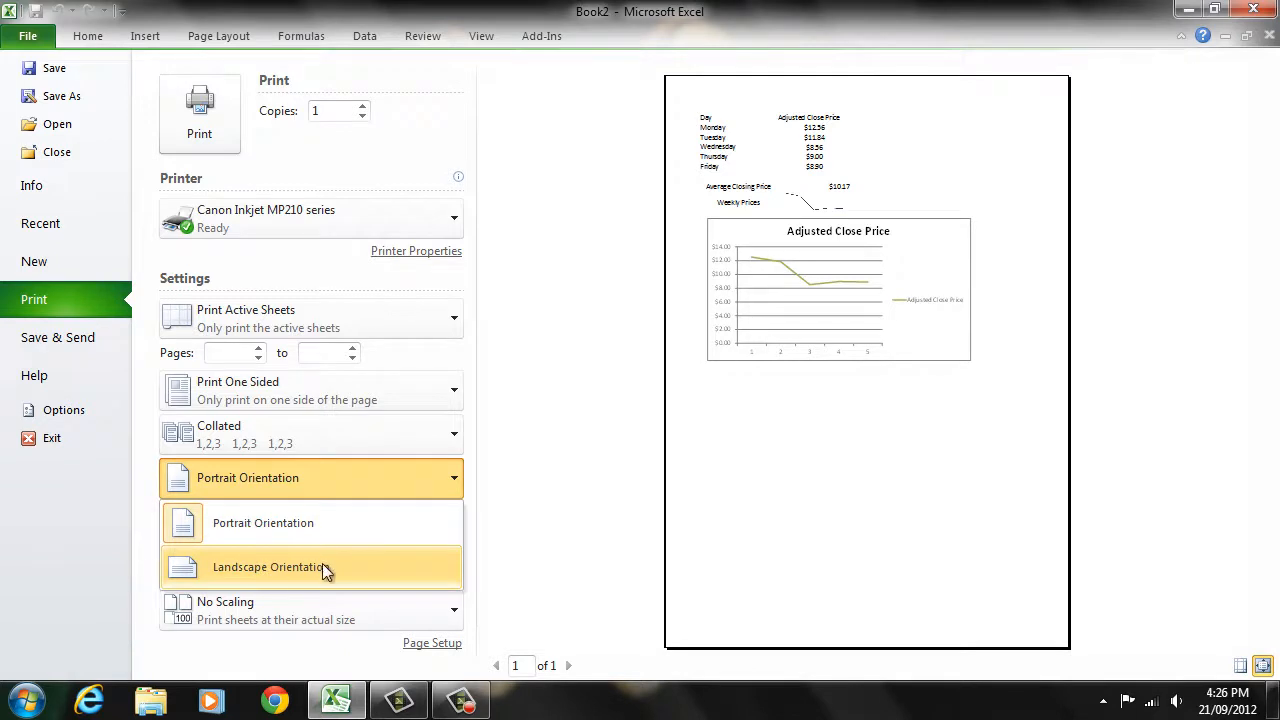
left_click(296, 568)
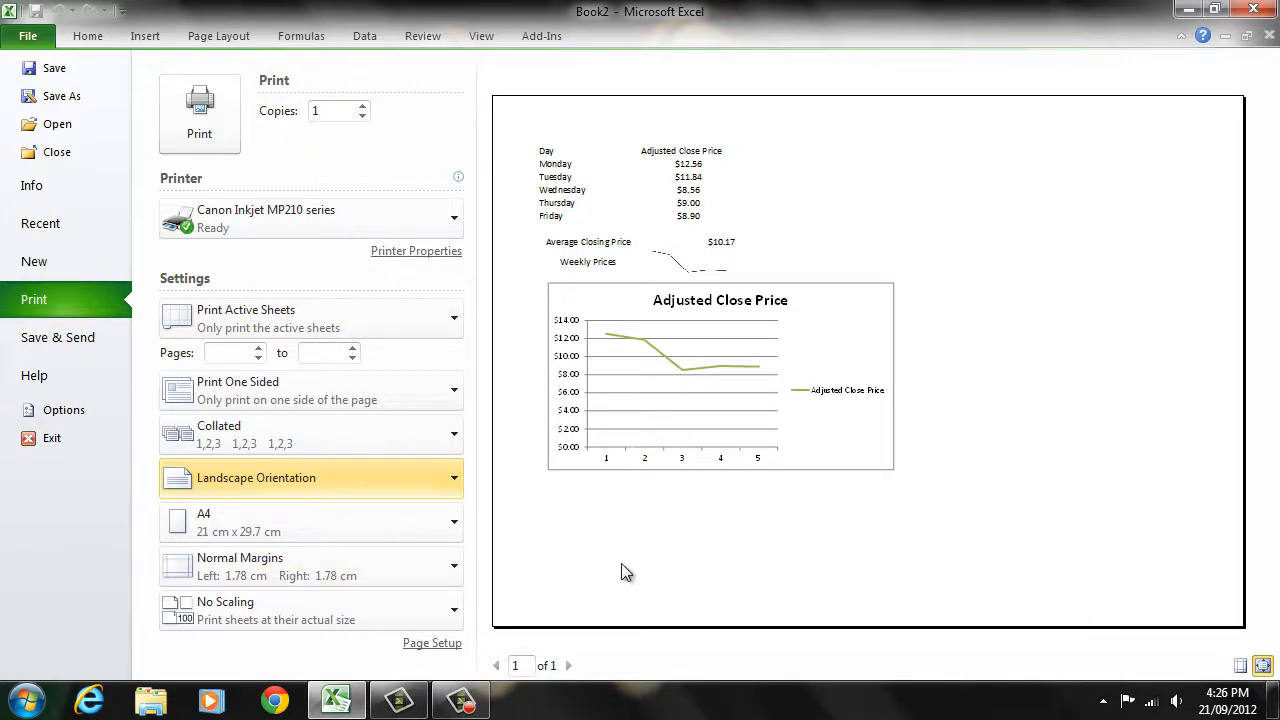
left_click(28, 36)
Move the Adjusted Close Price chart beside the price table, level with row 1, and shorten it to end at row 9
left_click(420, 482)
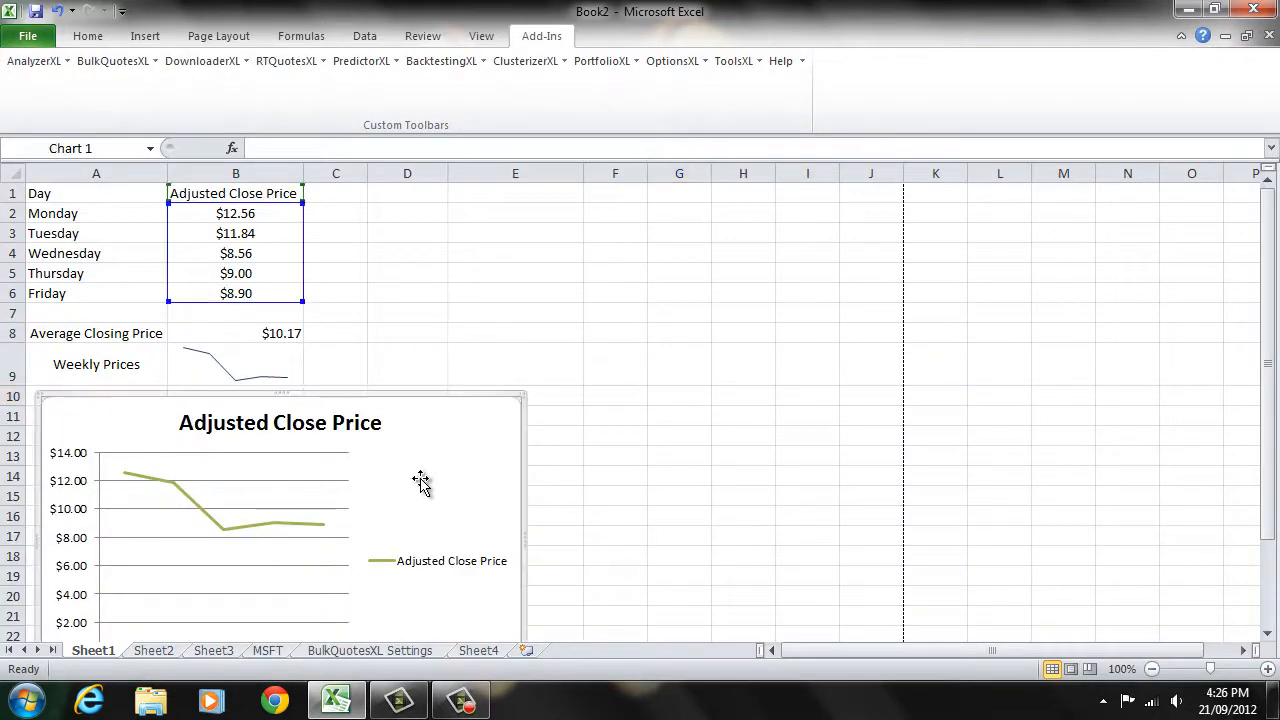
left_click_drag(430, 400, 781, 187)
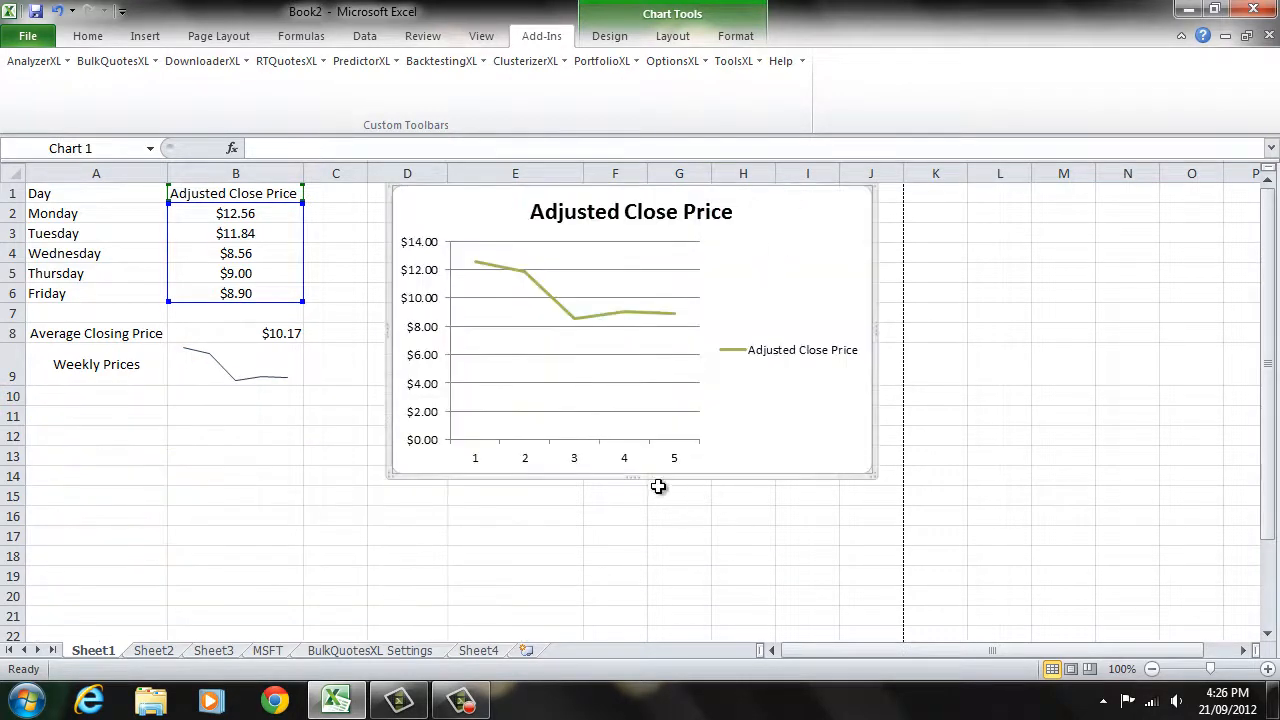
left_click_drag(632, 476, 632, 388)
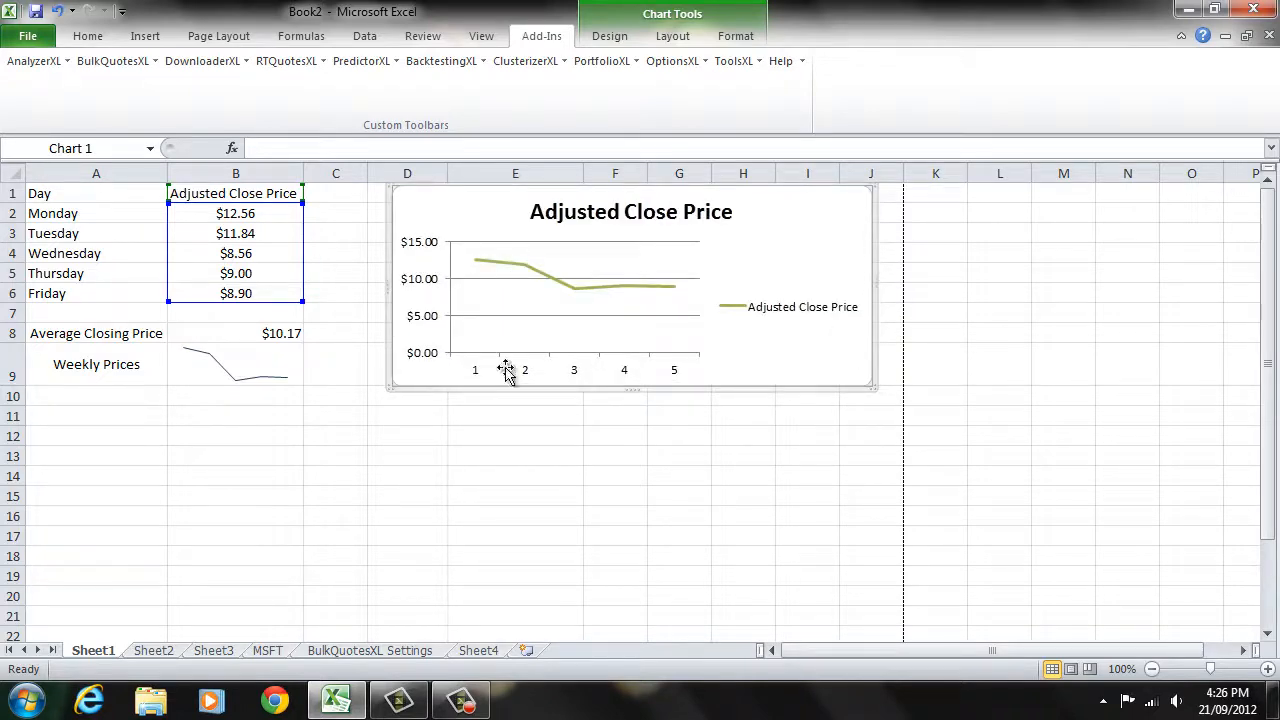
Preview the print with the chart selected, check which print range options are available, and return to the worksheet
left_click(29, 40)
left_click(57, 300)
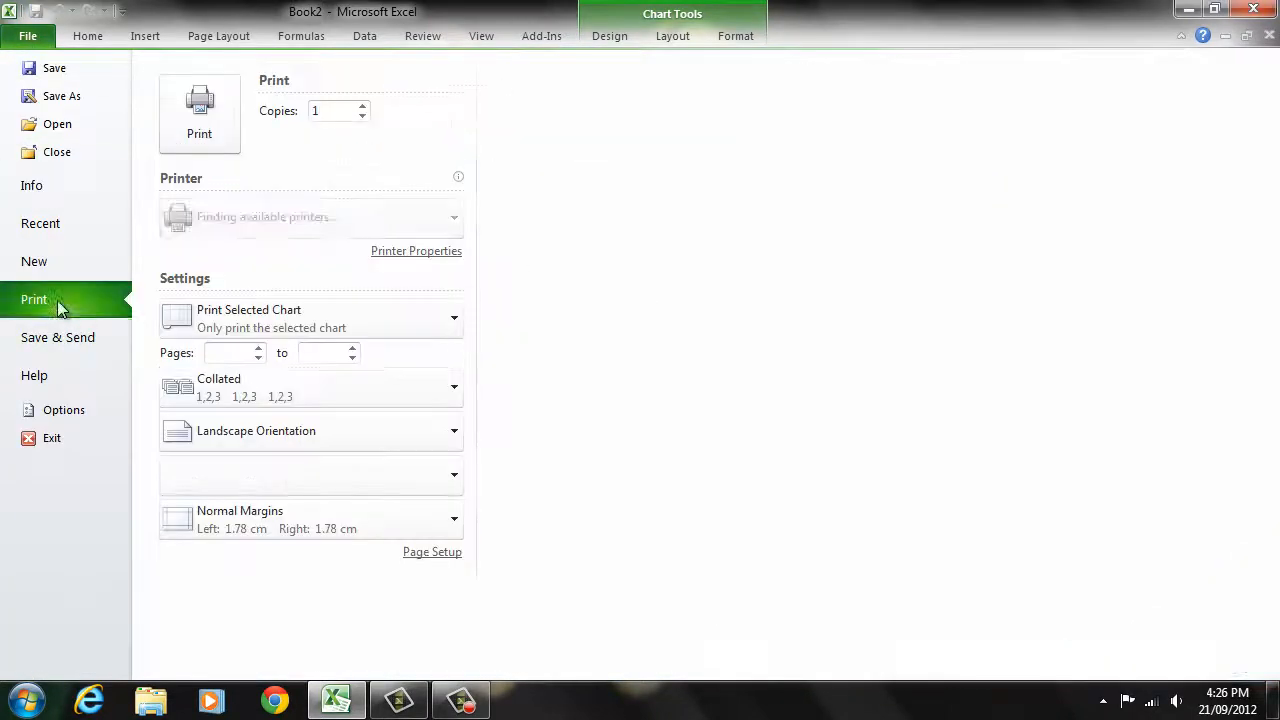
left_click(454, 320)
left_click(336, 366)
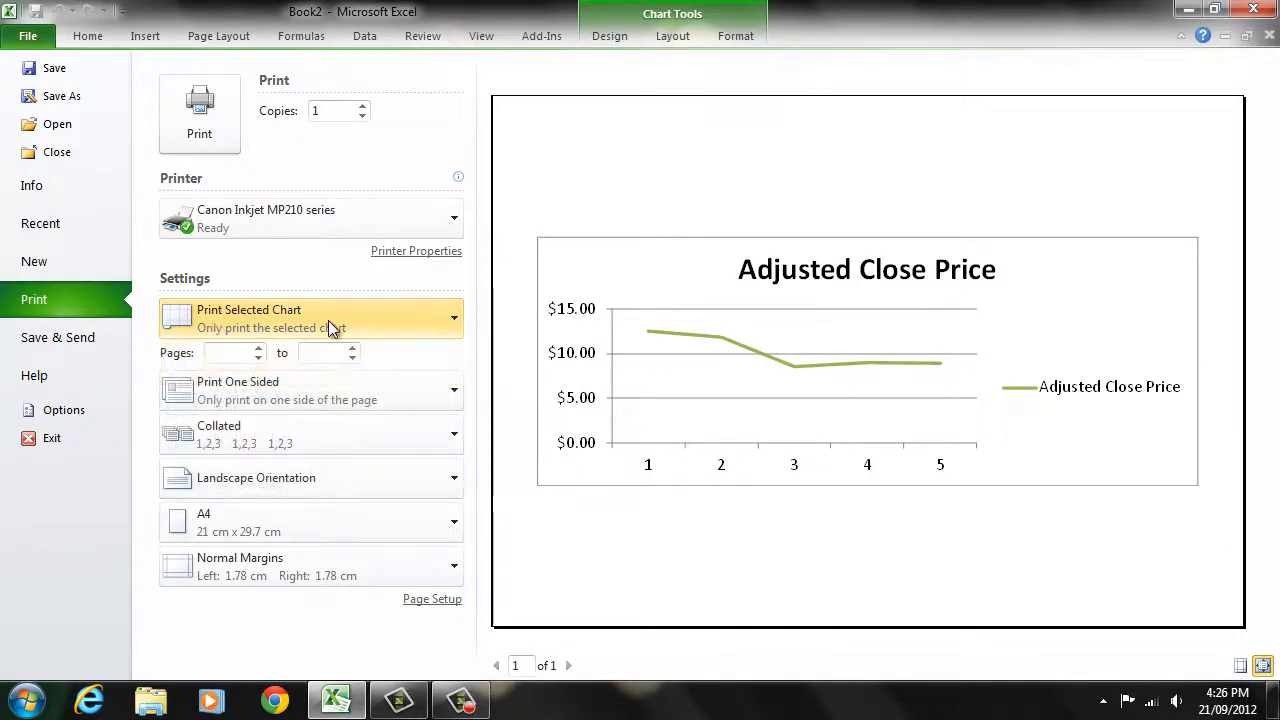
left_click(315, 308)
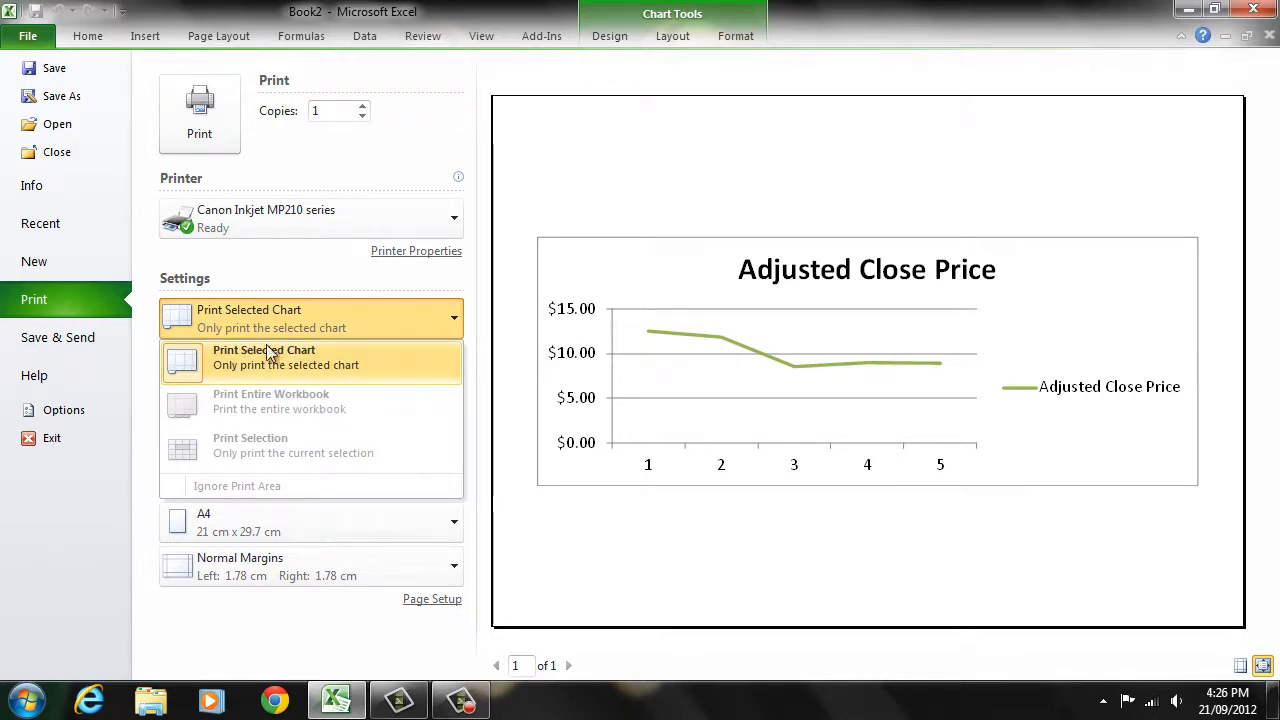
left_click(28, 38)
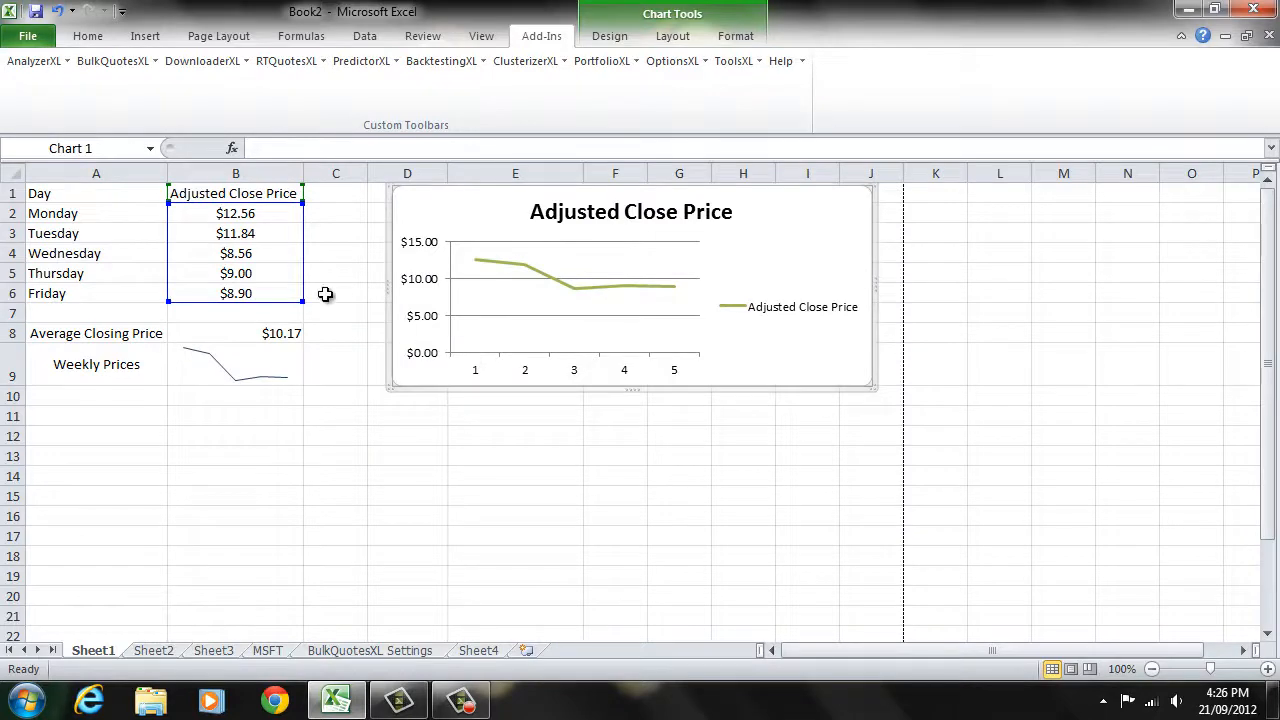
Deselect the chart and preview the landscape printout of the price table together with the chart
left_click(338, 288)
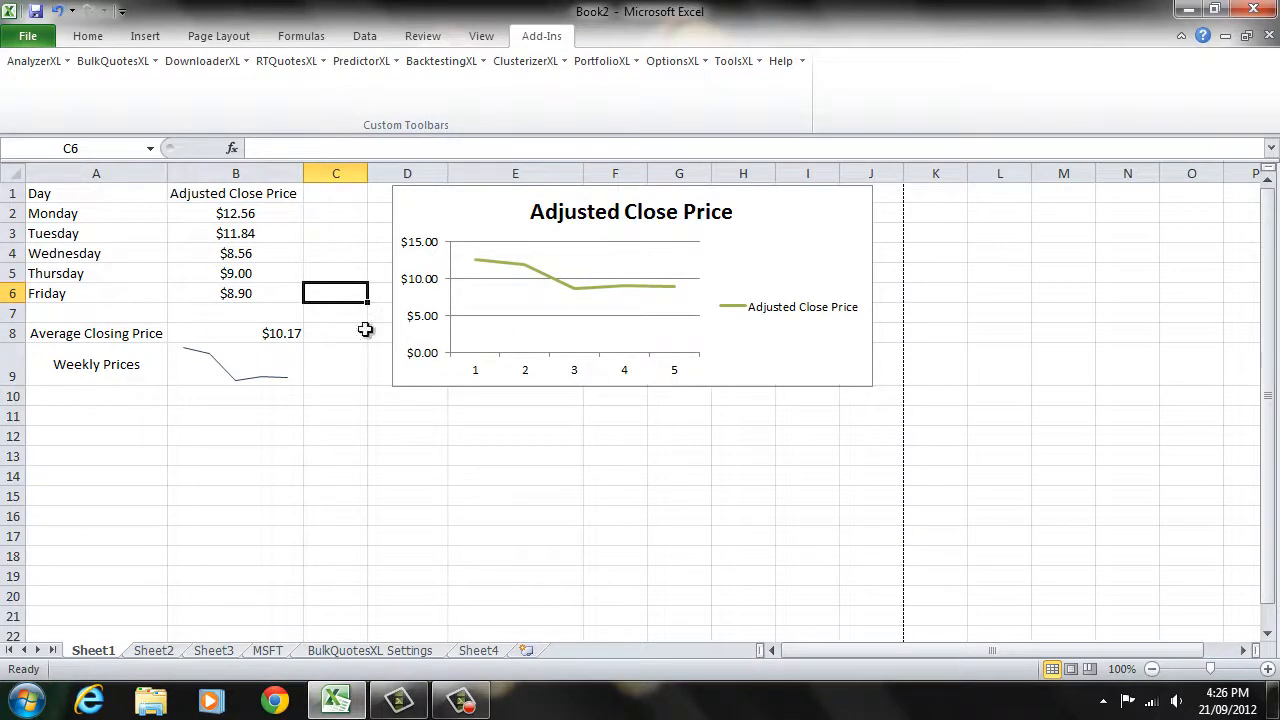
left_click(28, 36)
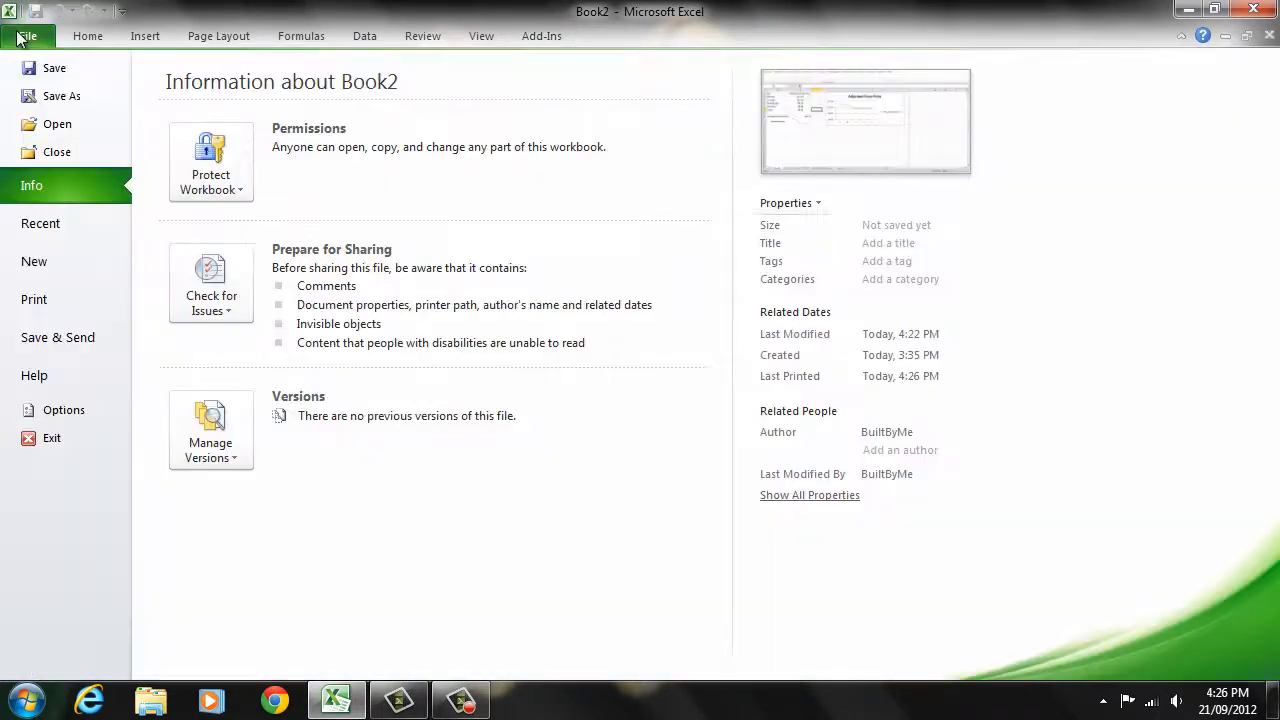
left_click(67, 303)
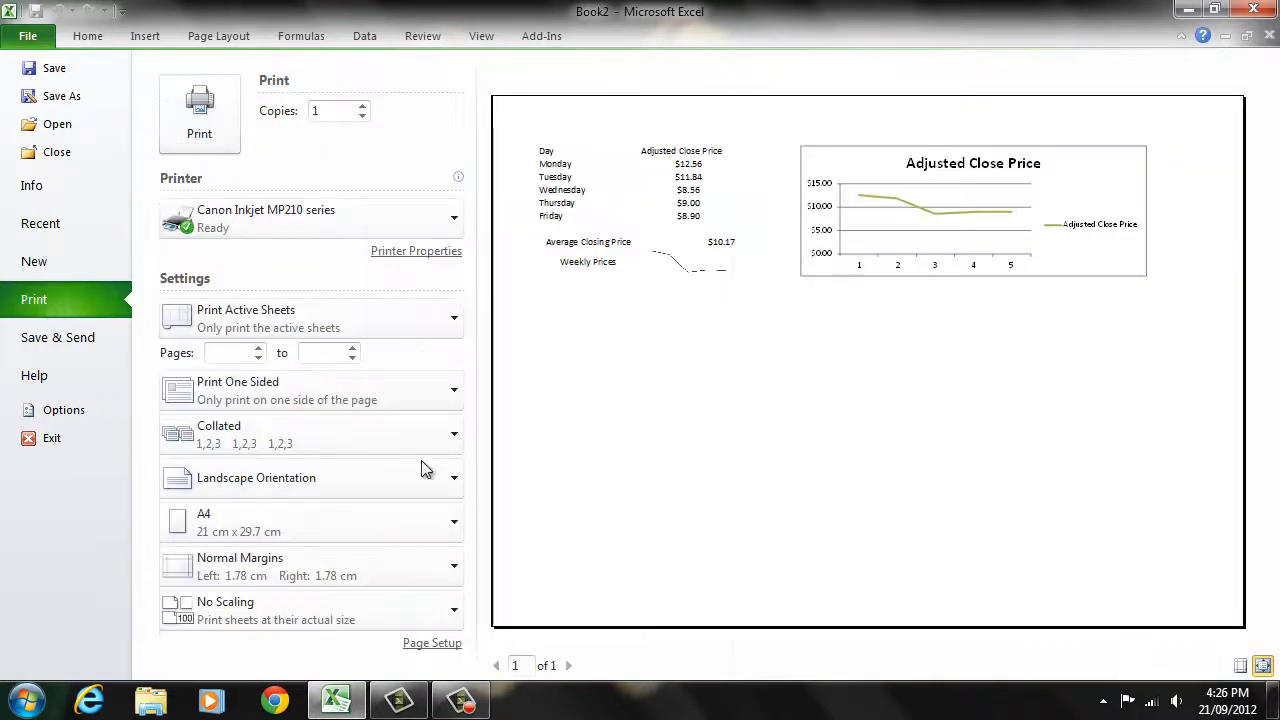